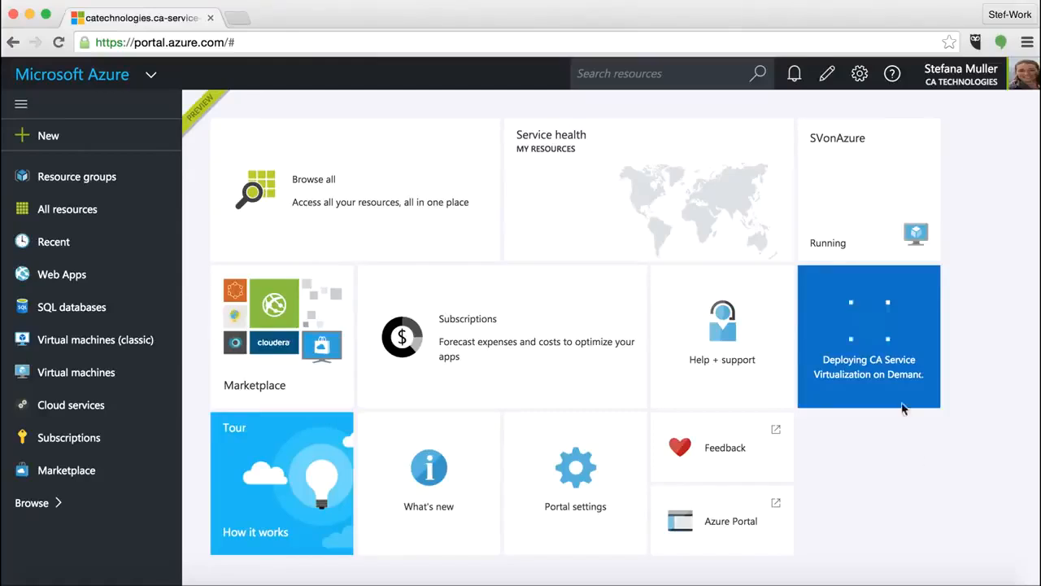
Open the SVonAzure virtual machine from the dashboard and download its remote desktop connection file.
mouse_move(912, 388)
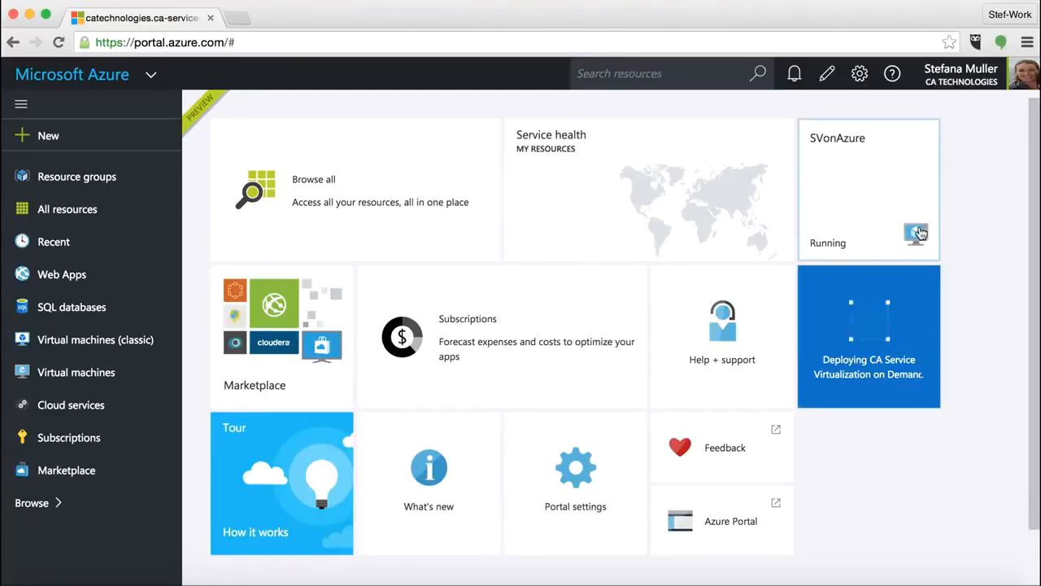
mouse_move(917, 235)
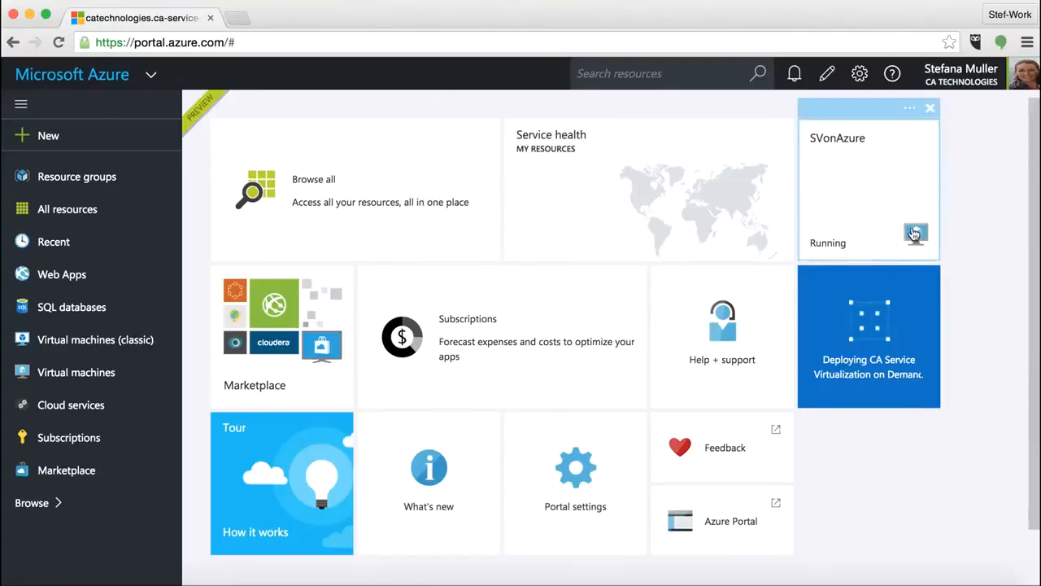
left_click(914, 234)
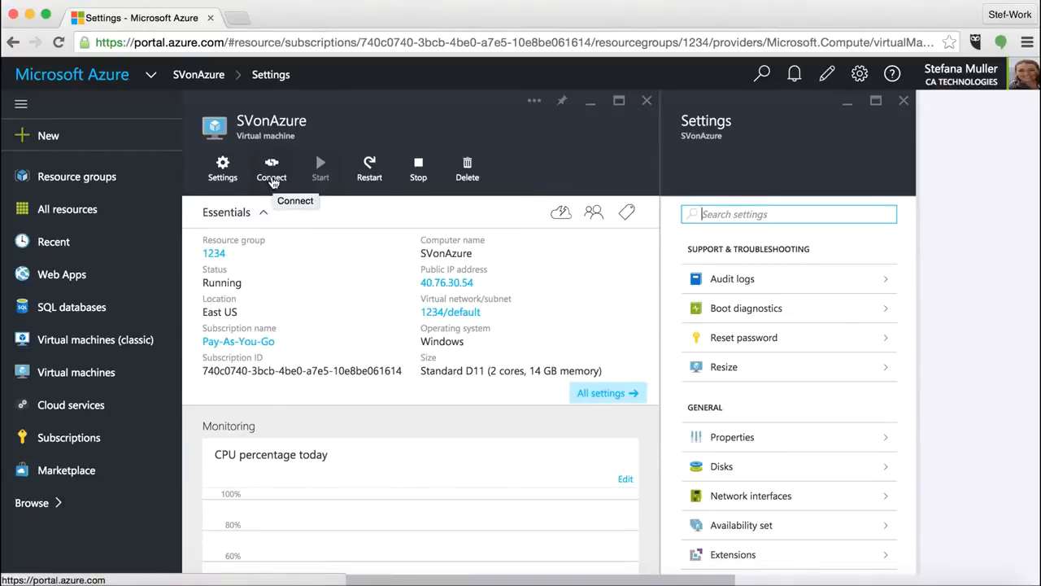
left_click(272, 179)
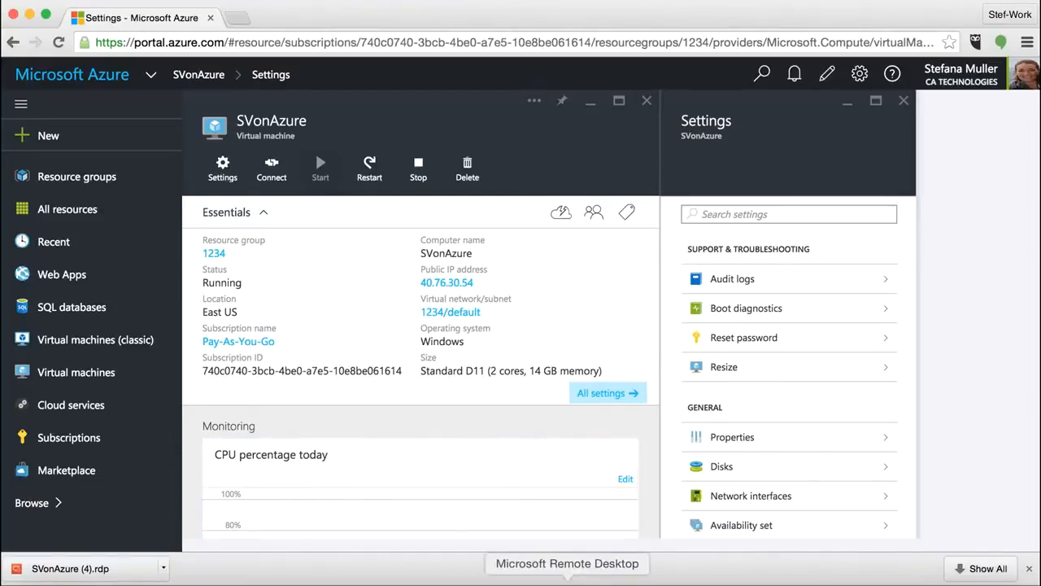
Switch to Microsoft Remote Desktop and connect to the saved desktop 40.76.30.54:3389, accepting the unverified certificate.
left_click(567, 581)
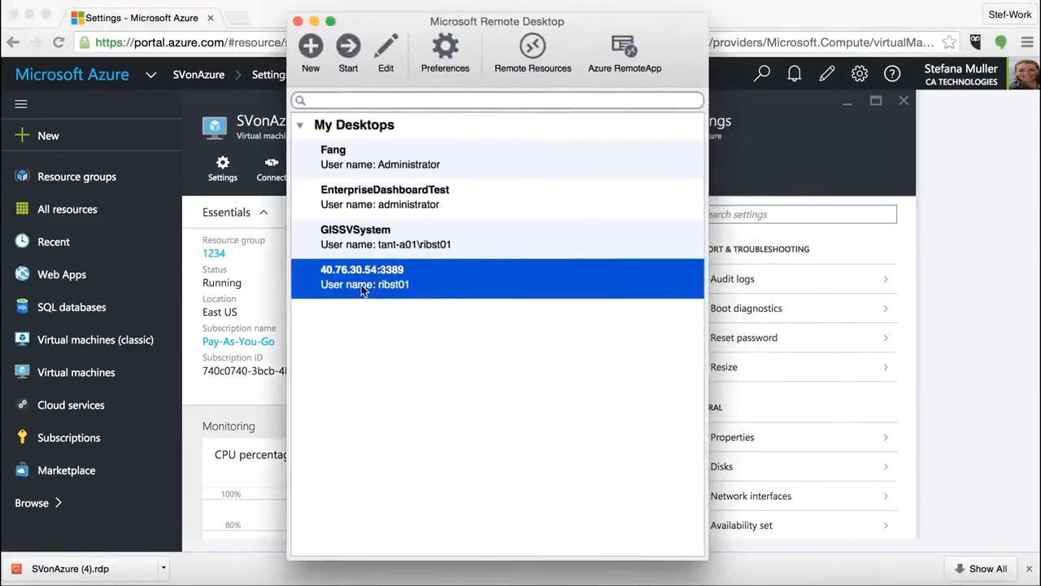
left_click(361, 285)
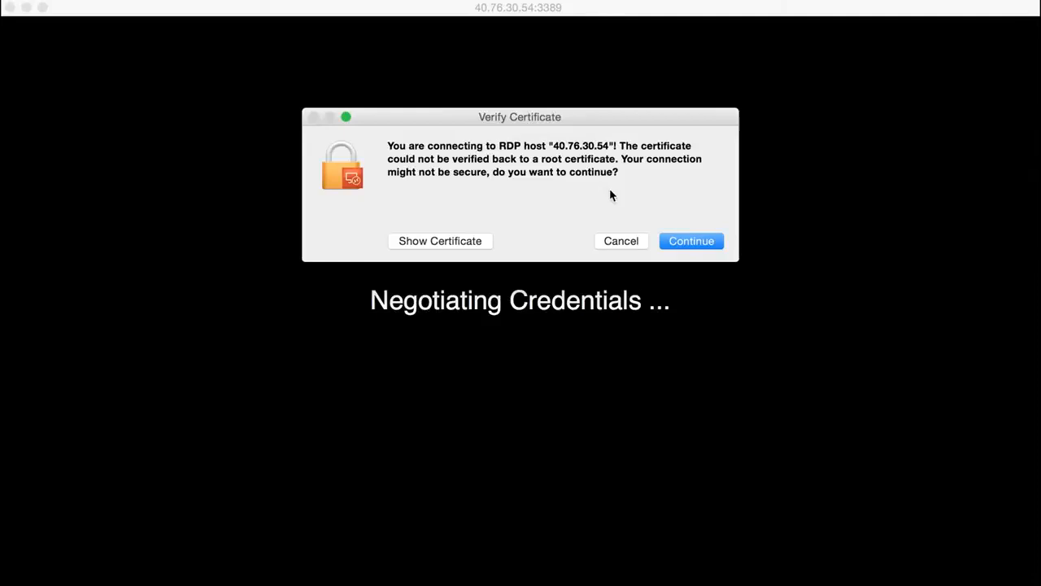
left_click(685, 240)
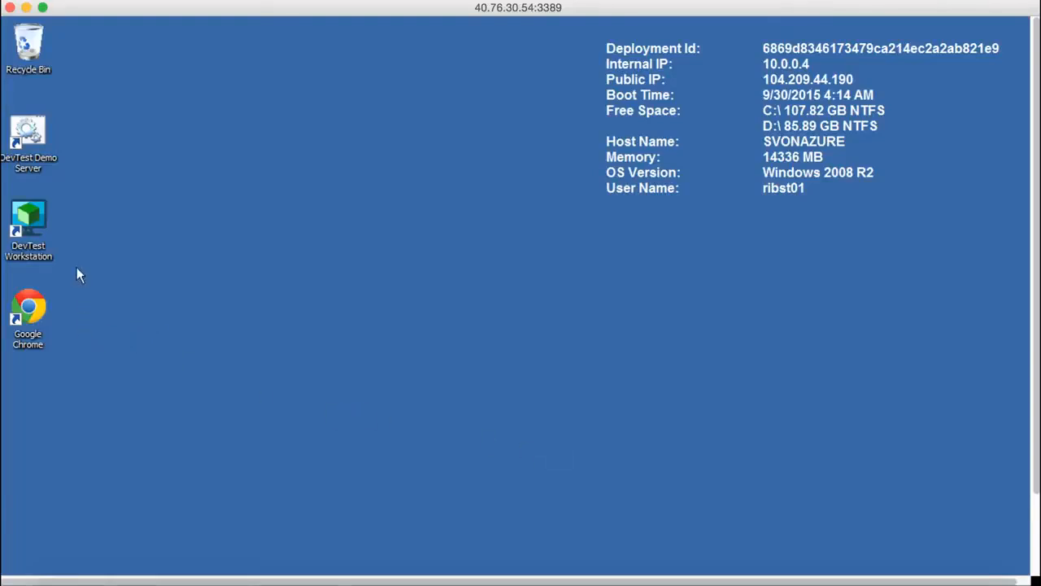
Launch DevTest Workstation, connect to the registry tcp://SVonAzure:2010/Registry and log in as admin with the account password.
double_click(31, 221)
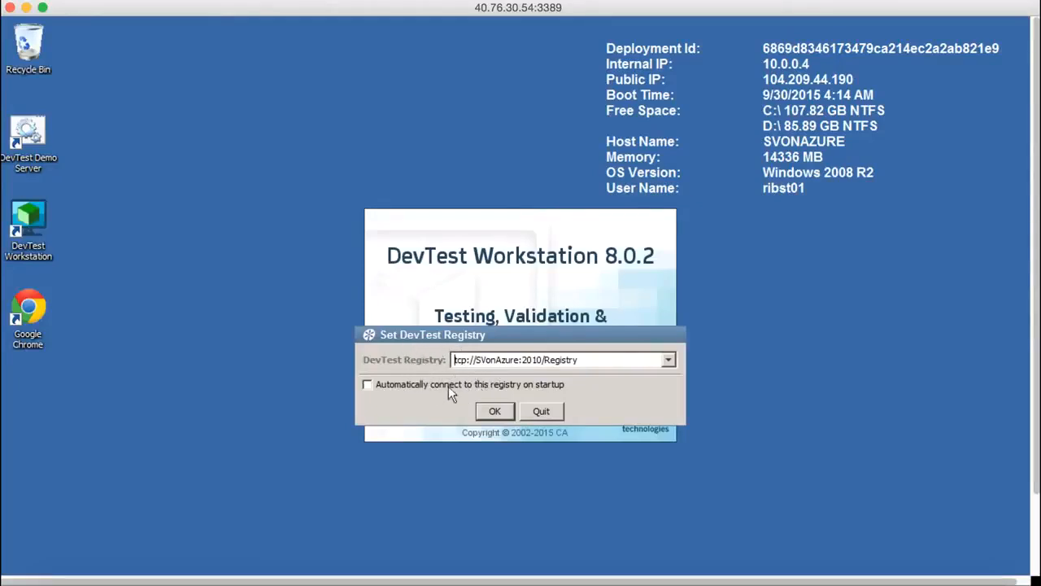
left_click(498, 413)
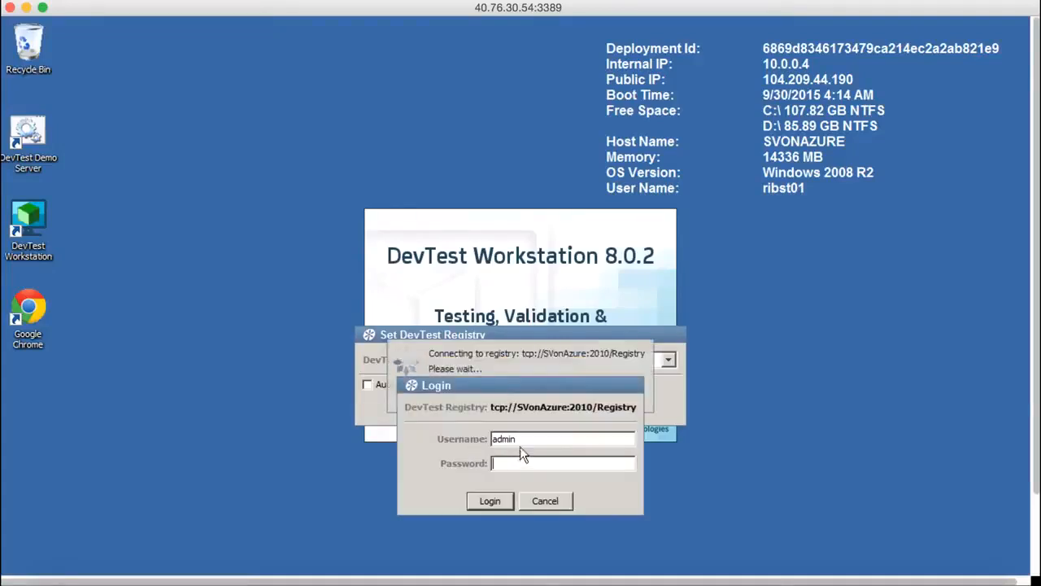
left_click_drag(531, 437, 496, 443)
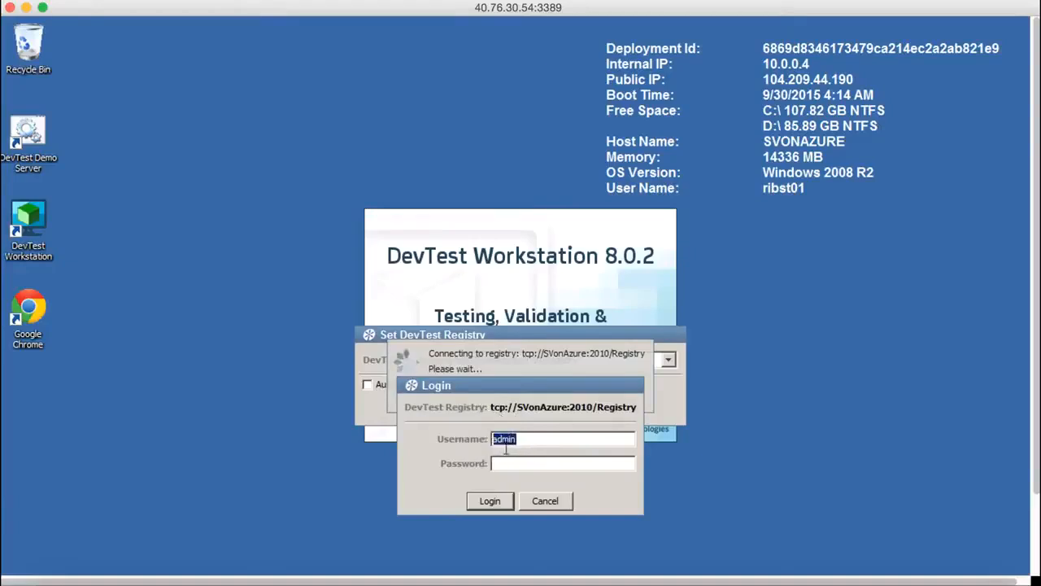
left_click(511, 464)
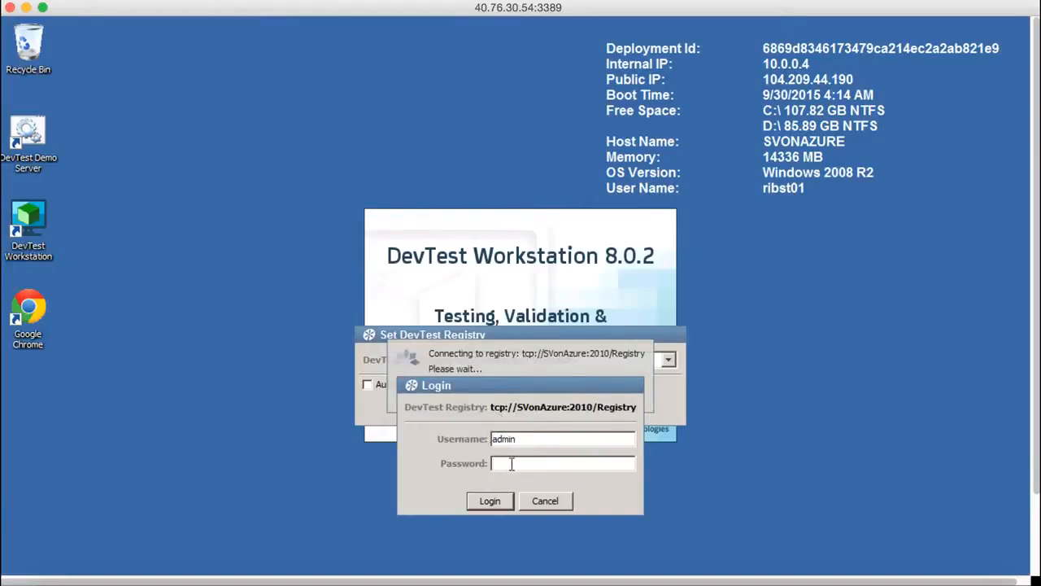
type("admin")
left_click(492, 499)
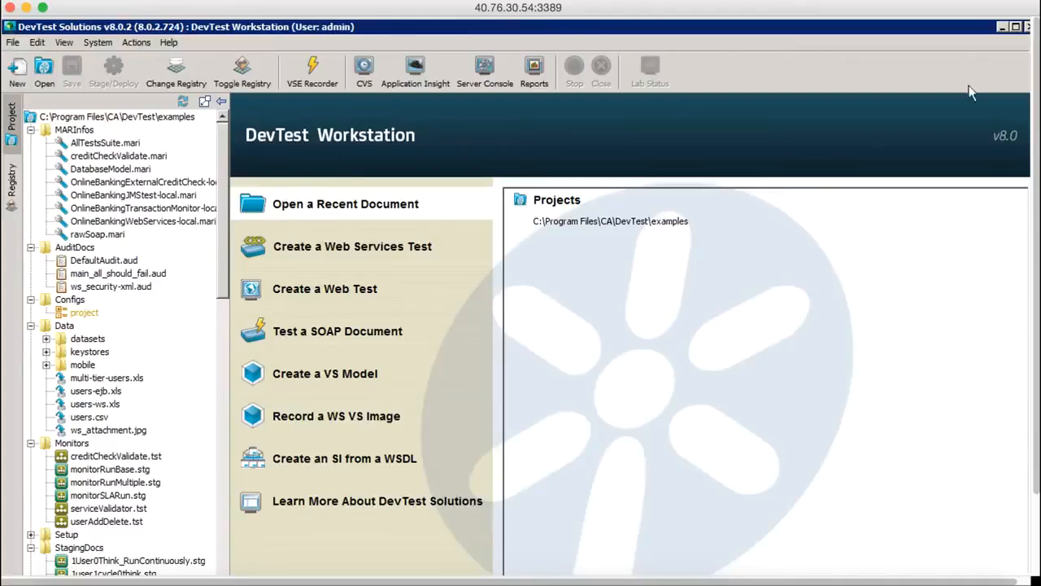
Minimize DevTest Workstation and load localhost:1507/devtest in Google Chrome on the remote desktop.
left_click(1003, 28)
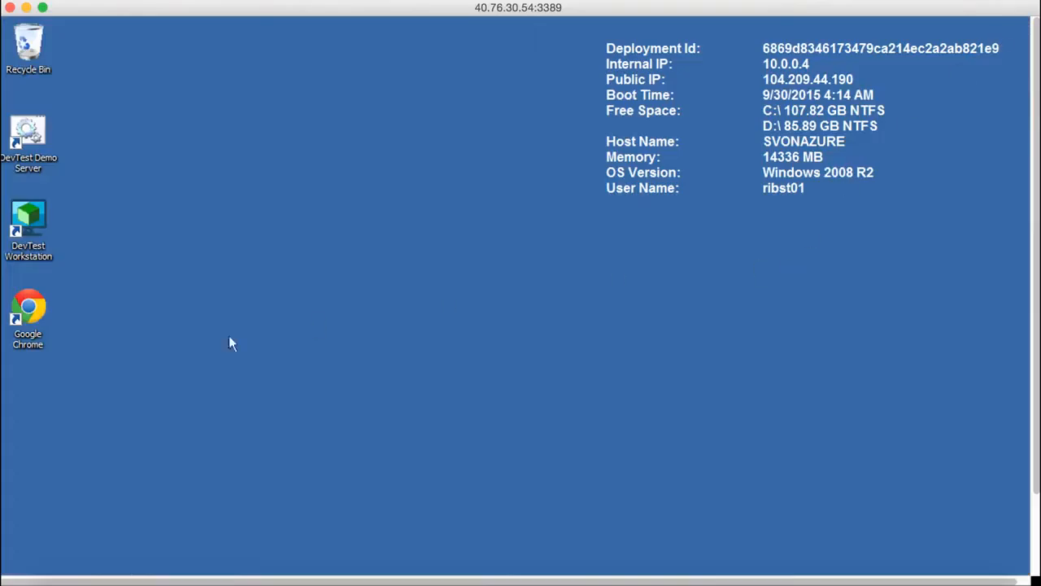
double_click(29, 307)
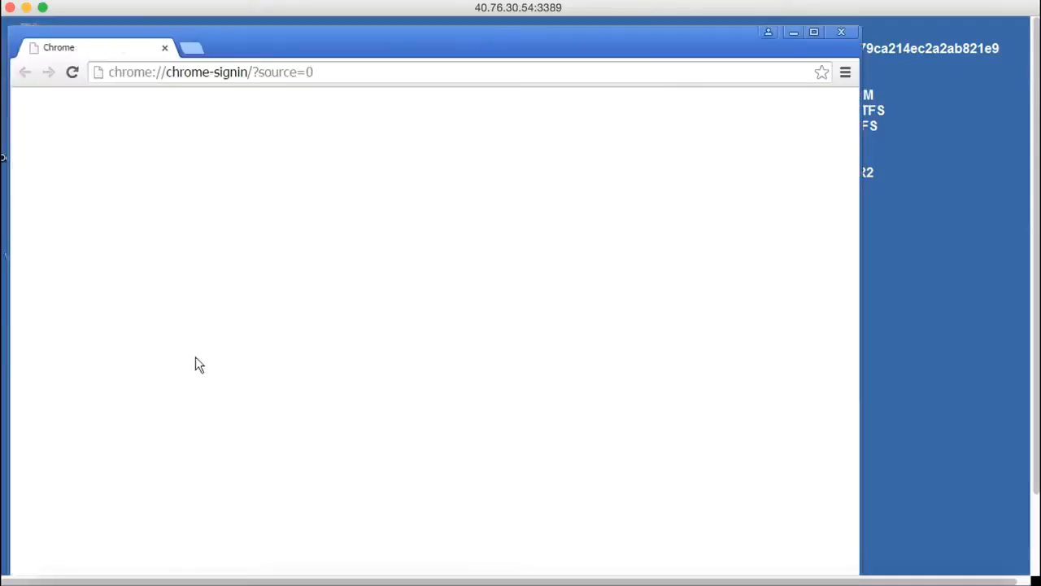
left_click_drag(439, 45, 529, 36)
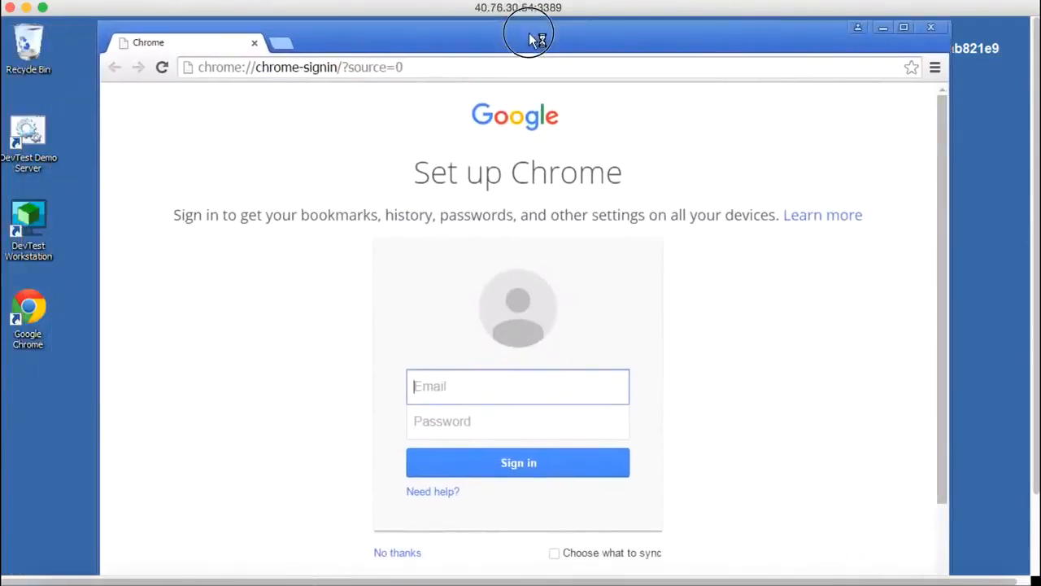
left_click(436, 65)
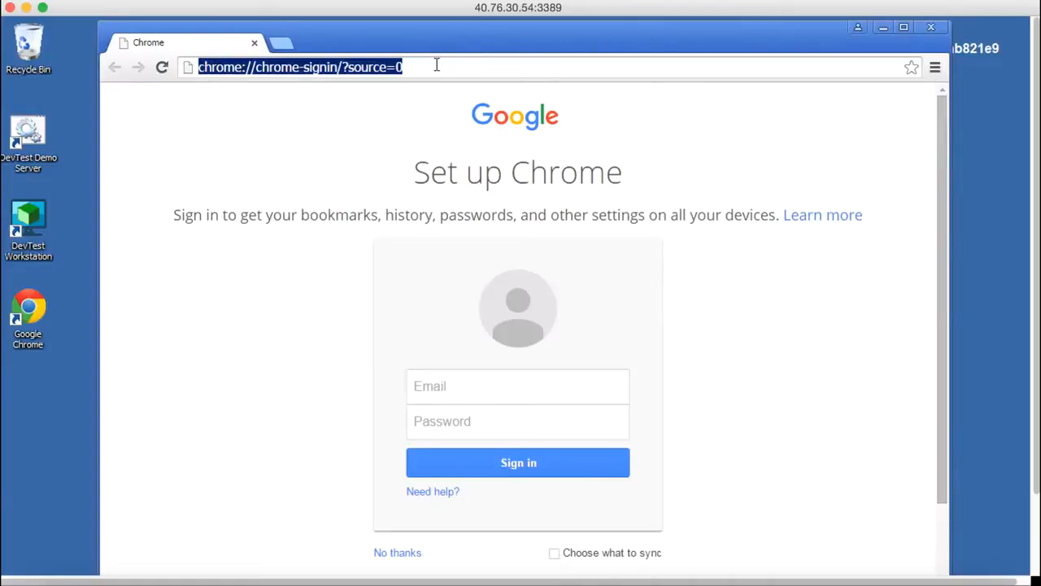
type("localhost:1507")
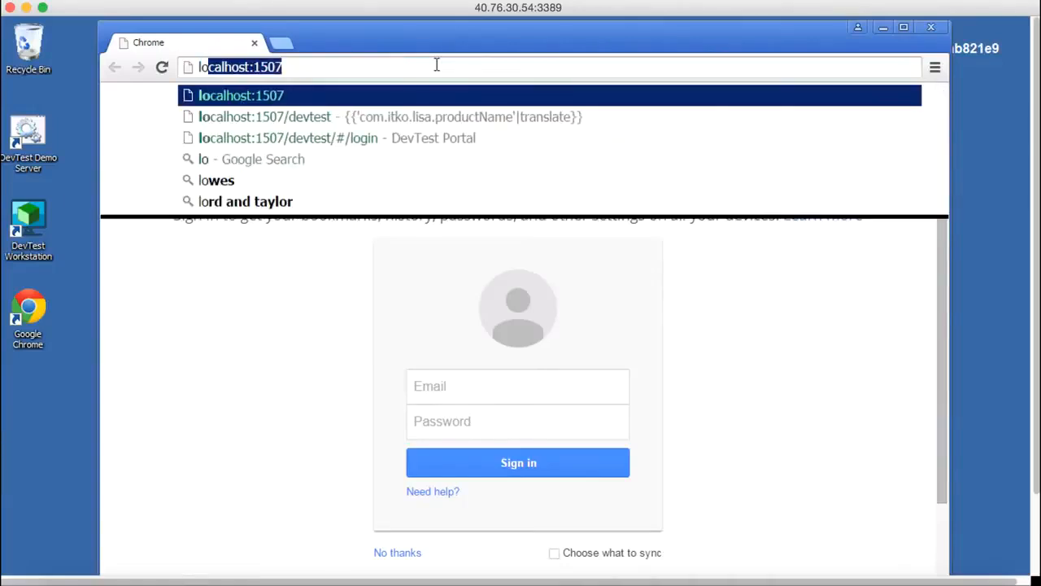
key("Down")
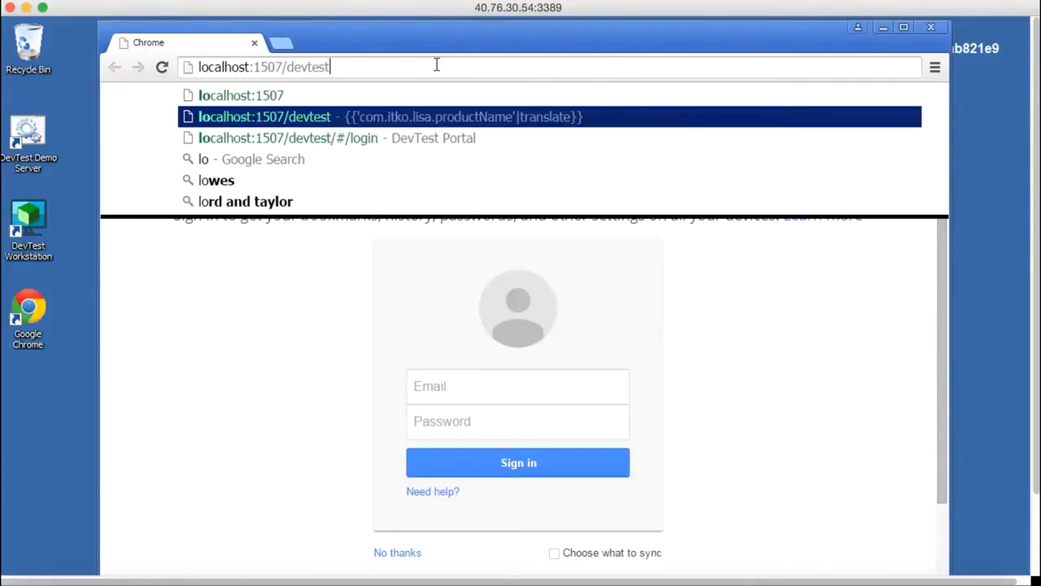
key("Return")
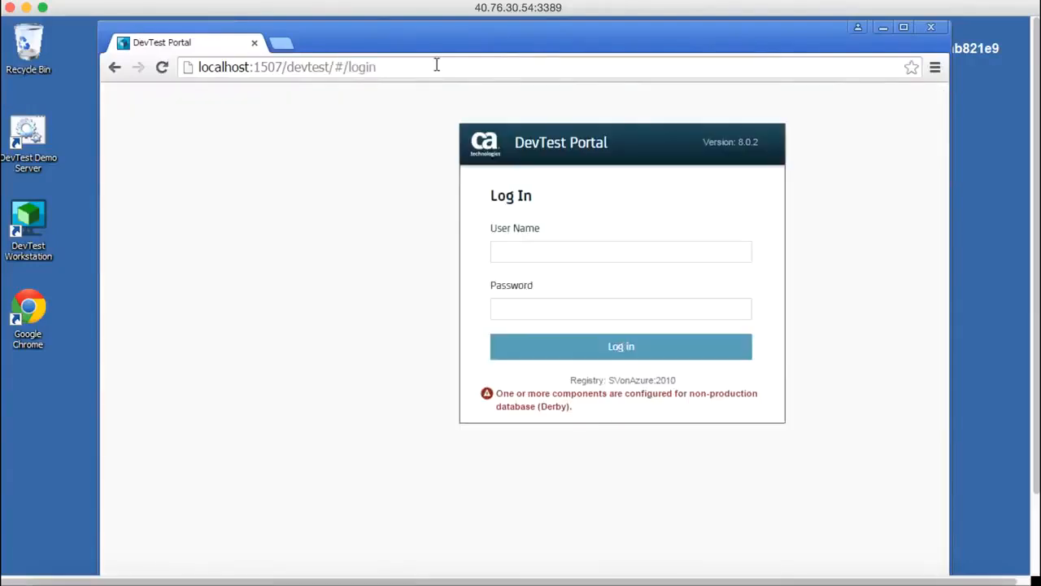
Log in to the DevTest Portal as admin with the account password and let the browser save the password.
type("admin")
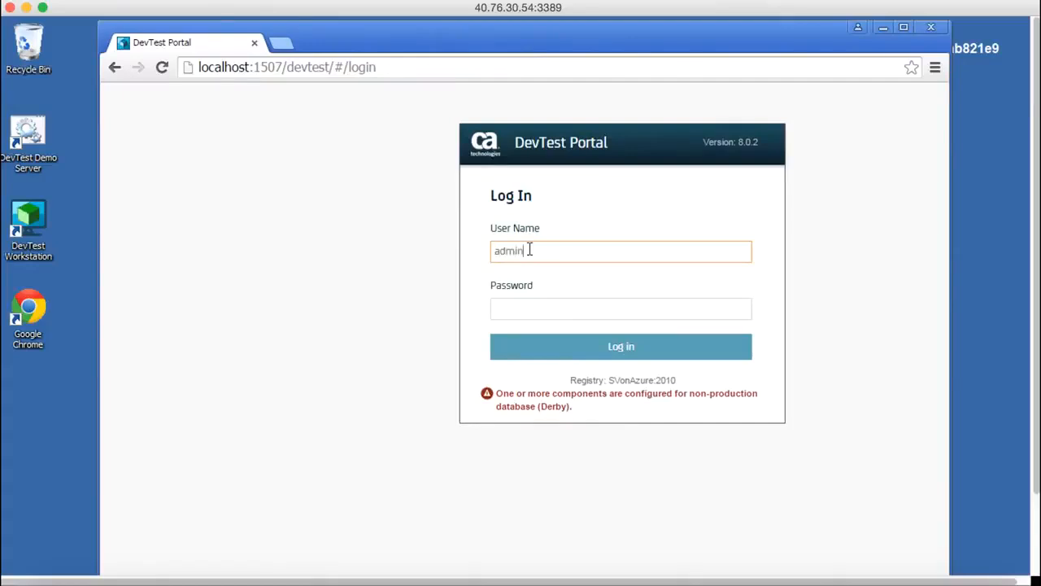
key("Tab")
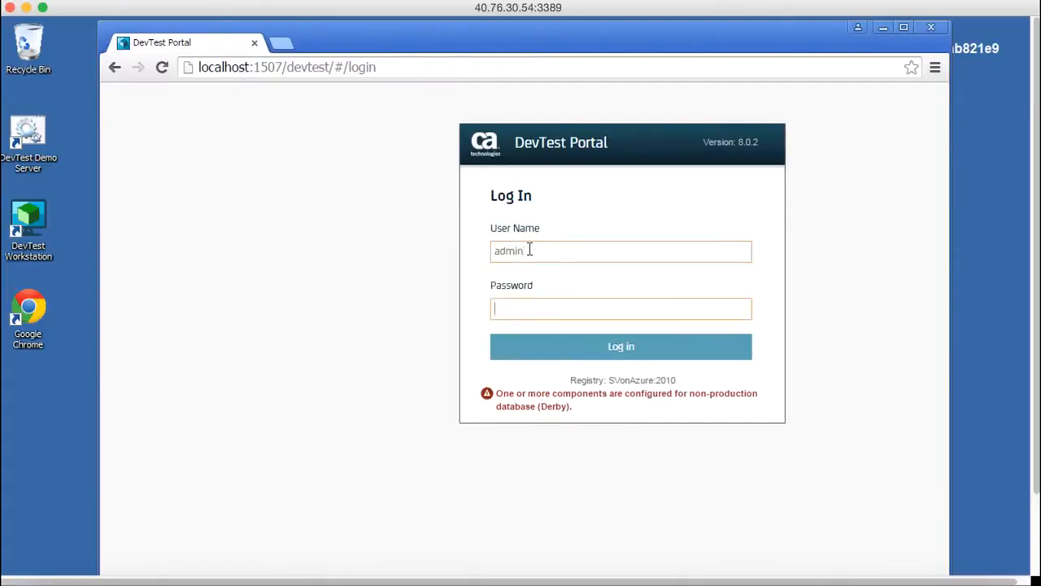
type("admin")
left_click(574, 350)
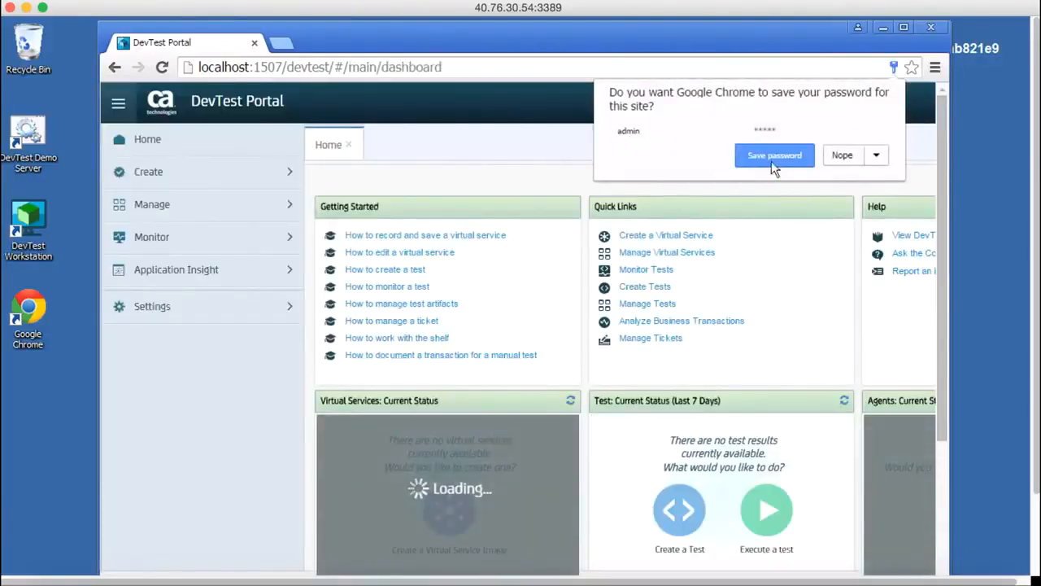
left_click(769, 156)
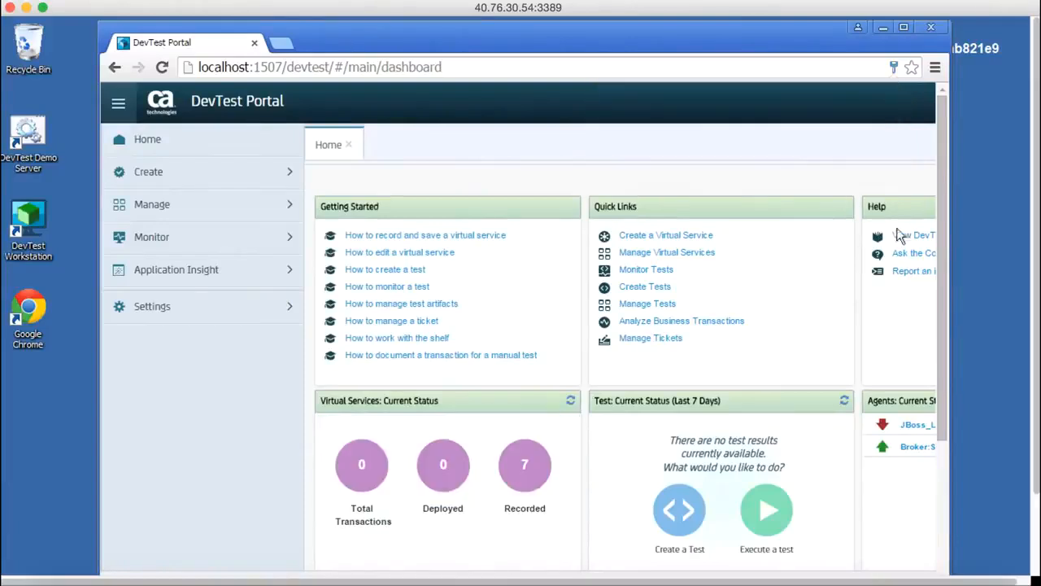
Widen the browser window across the remote desktop and look over the admin account options and dashboard.
left_click_drag(951, 257, 1022, 256)
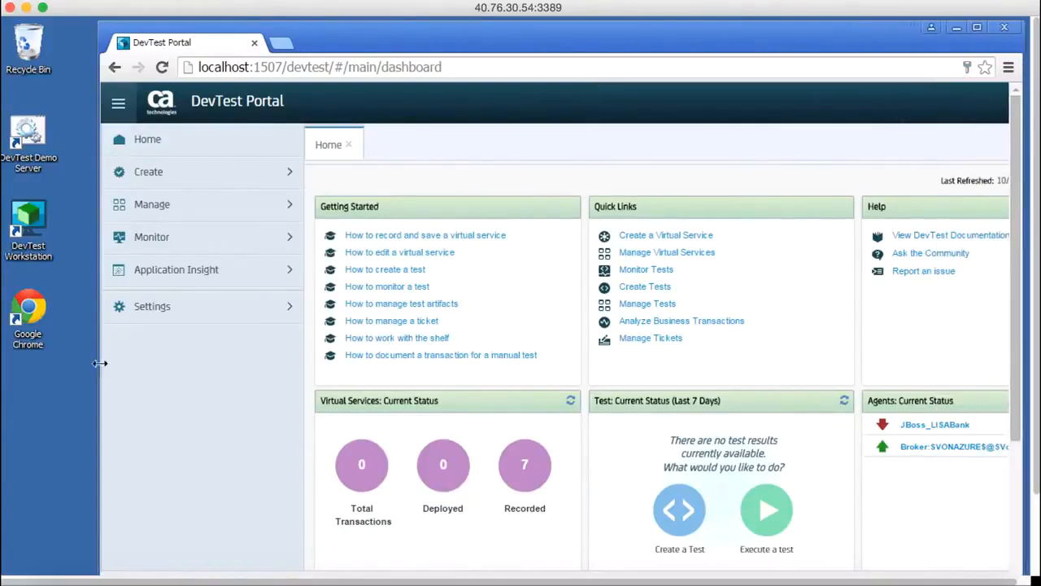
left_click_drag(100, 362, 5, 357)
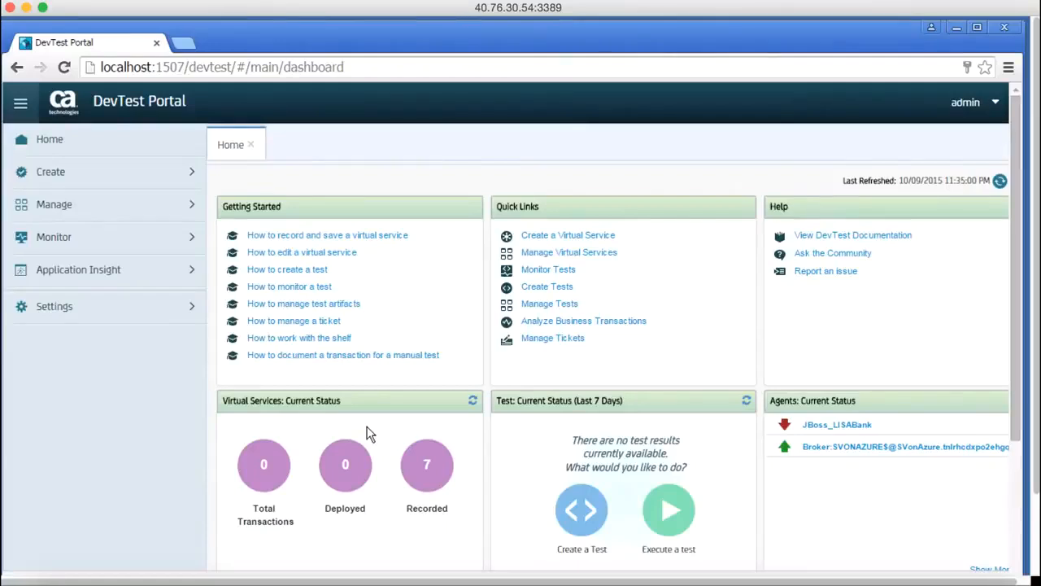
left_click(997, 104)
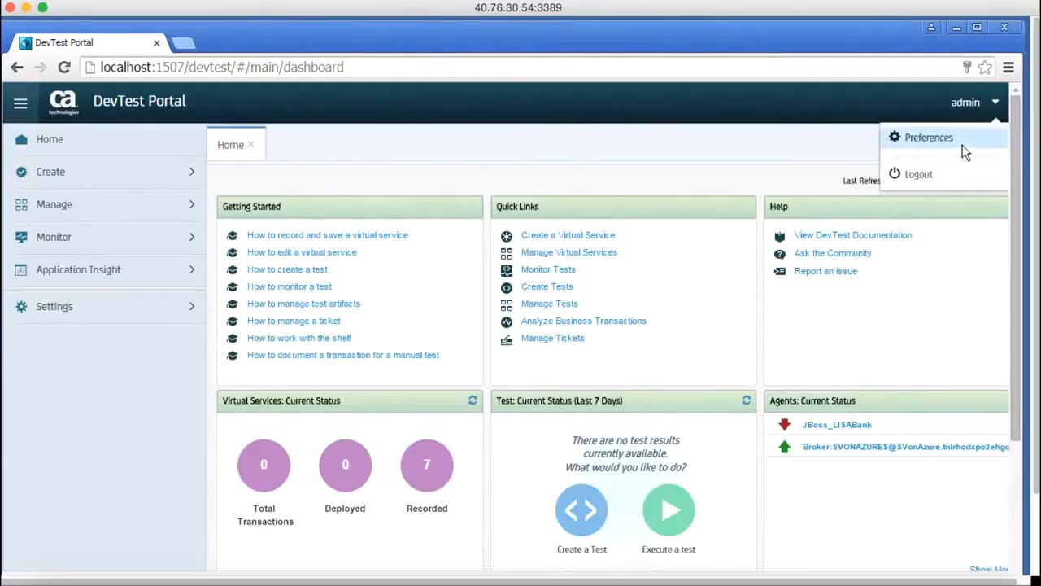
left_click(918, 357)
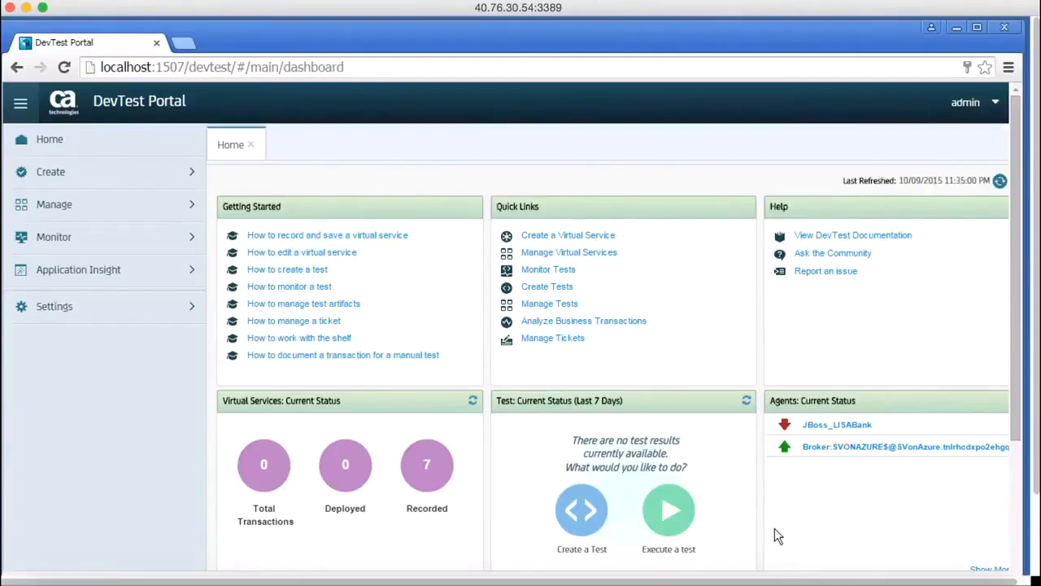
scroll(774, 529, "down", 5)
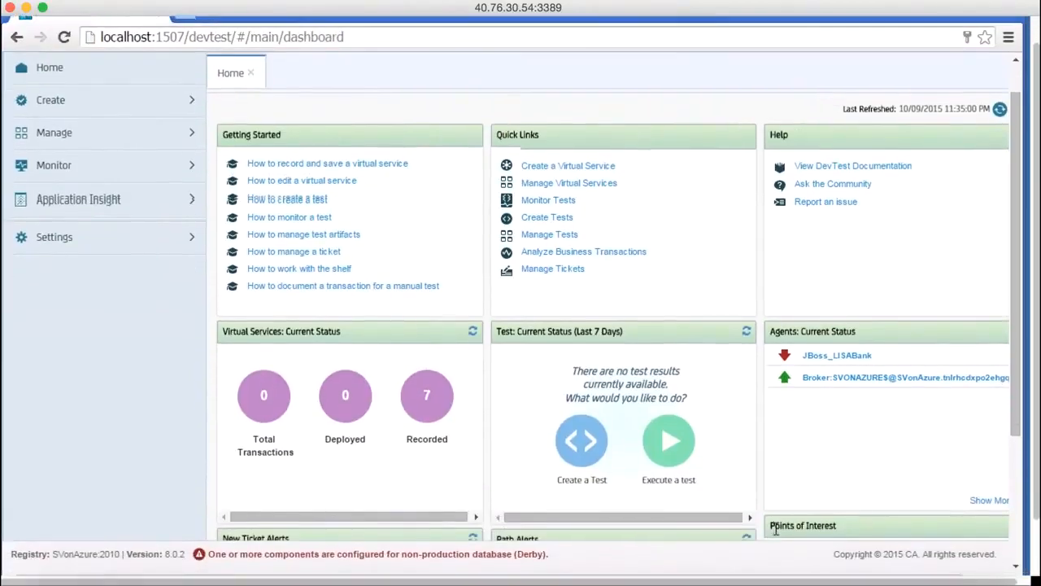
scroll(774, 528, "up", 5)
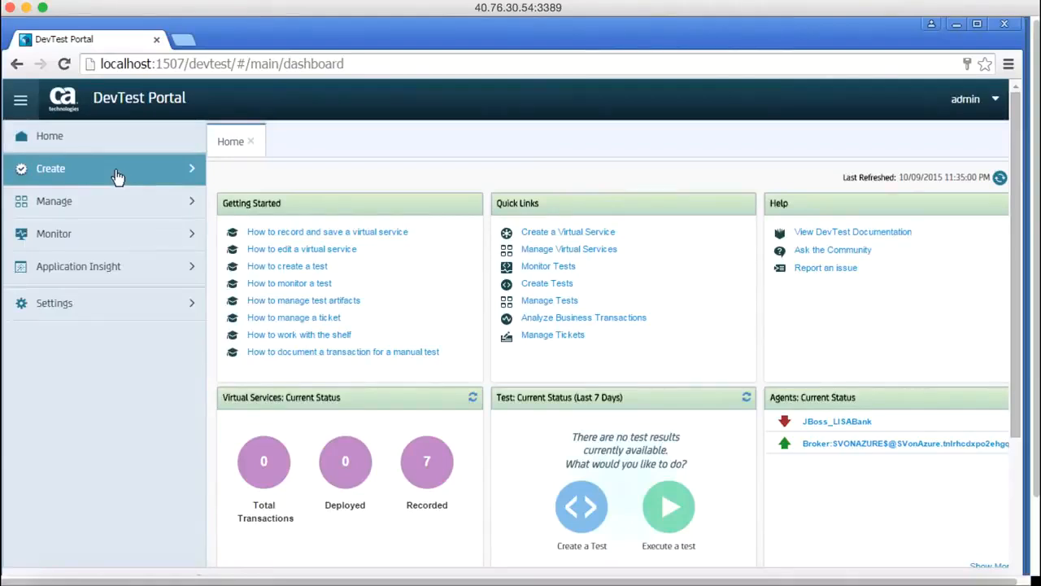
Open the Virtualize Website (HTTP/S) creation form, look over its recording settings and collapse the portal's navigation sidebar.
left_click(116, 171)
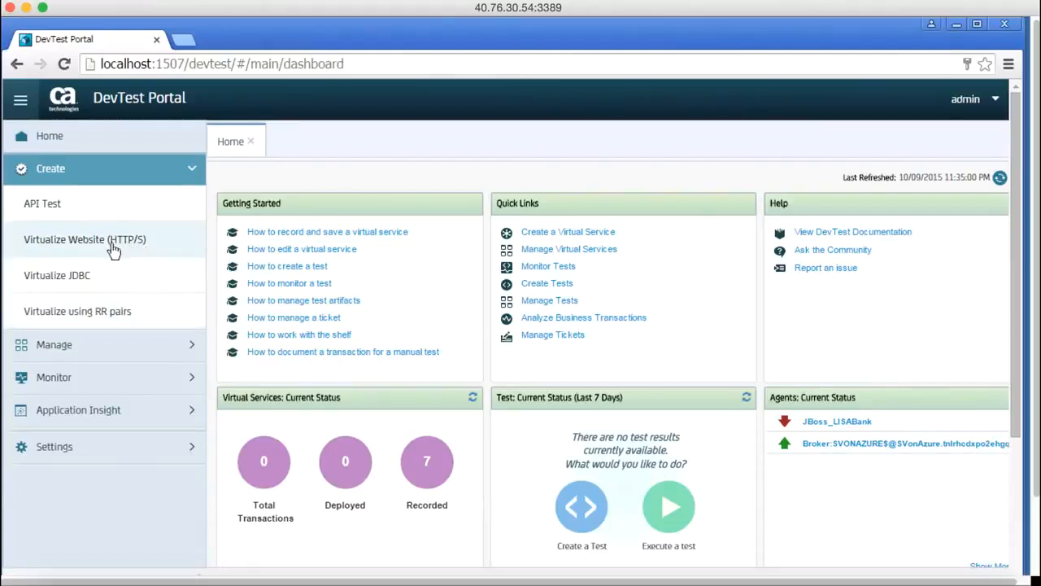
left_click(59, 249)
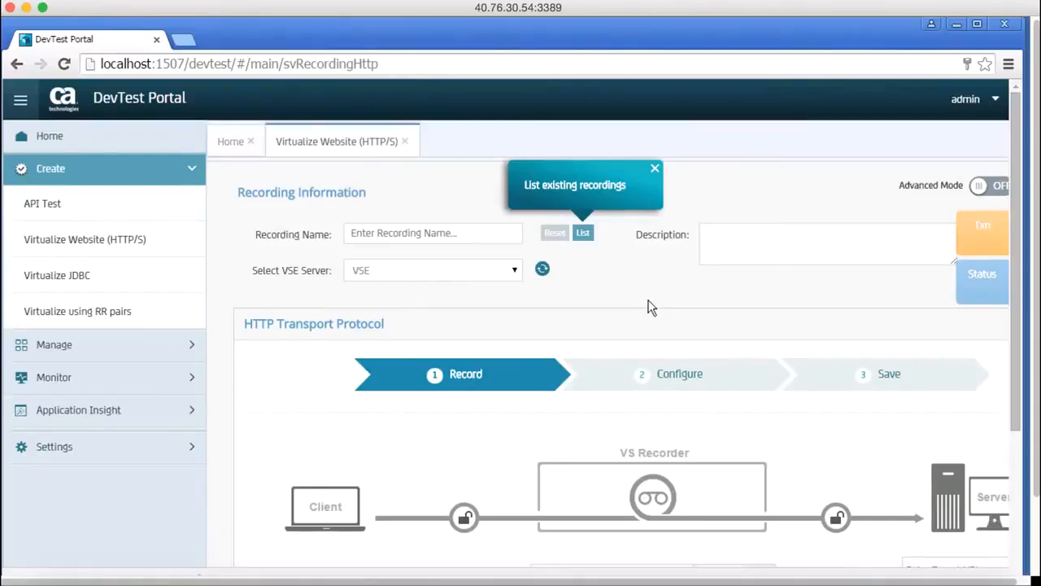
scroll(651, 307, "down", 1)
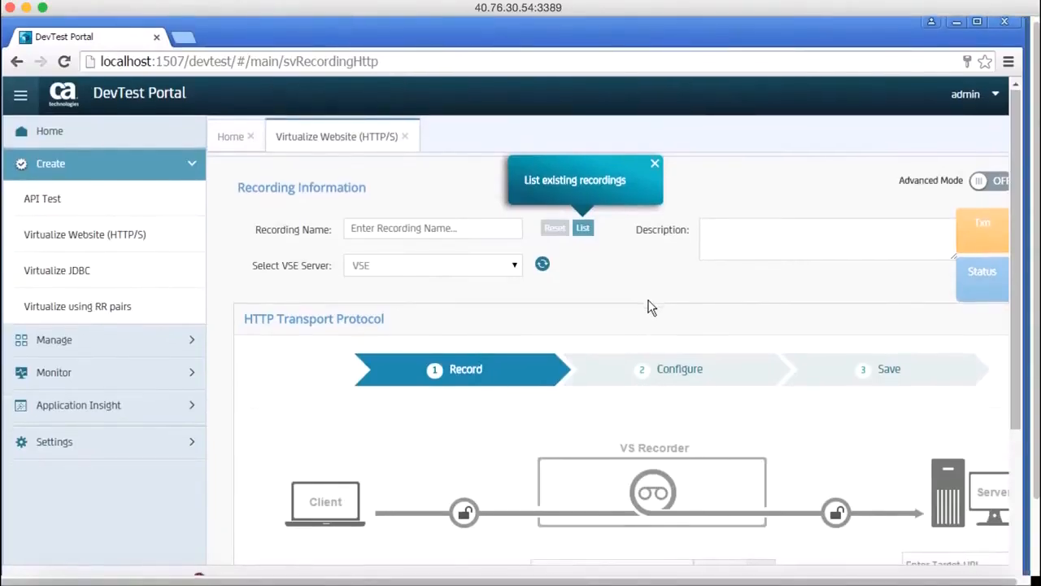
scroll(651, 308, "down", 1)
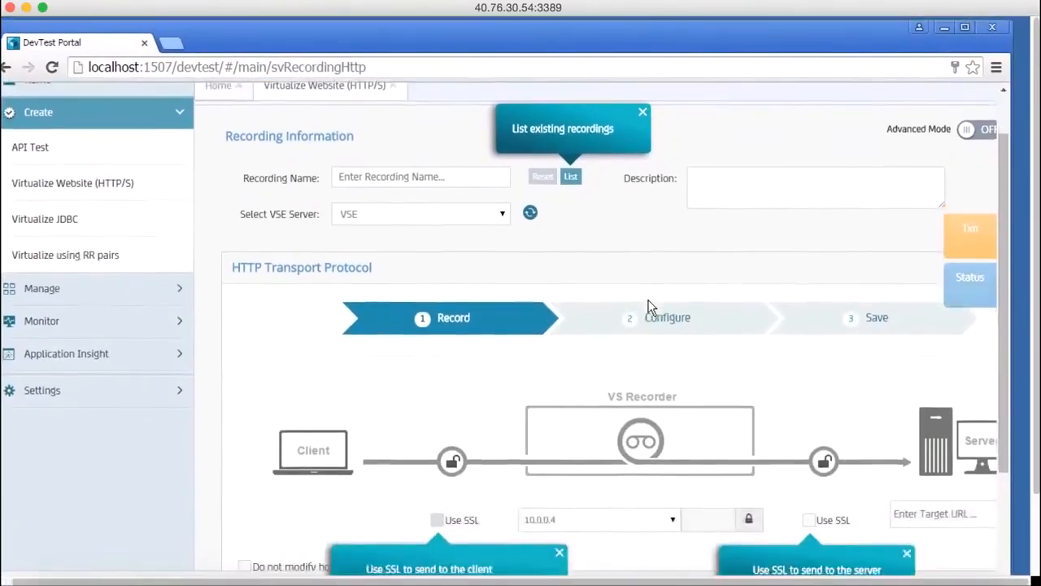
scroll(651, 308, "up", 1)
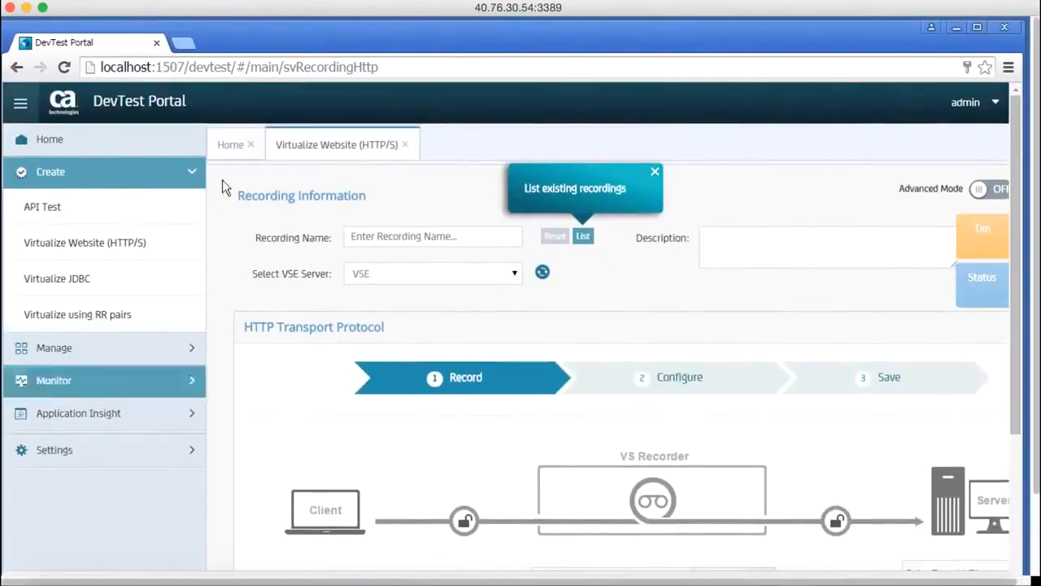
left_click(22, 109)
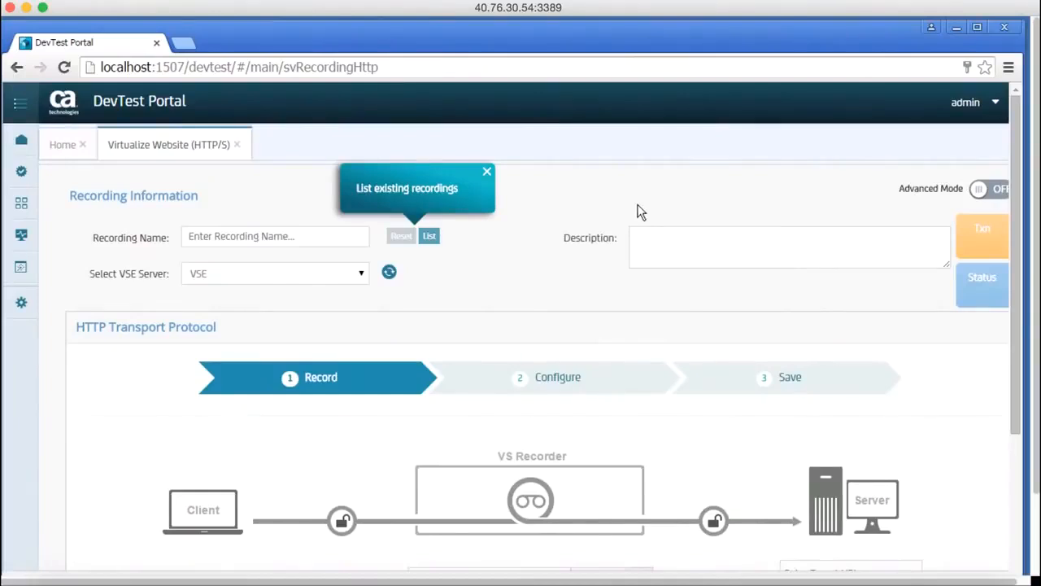
Look over the recording form, list the existing recordings for the VSE server and close the list.
scroll(529, 296, "down", 2)
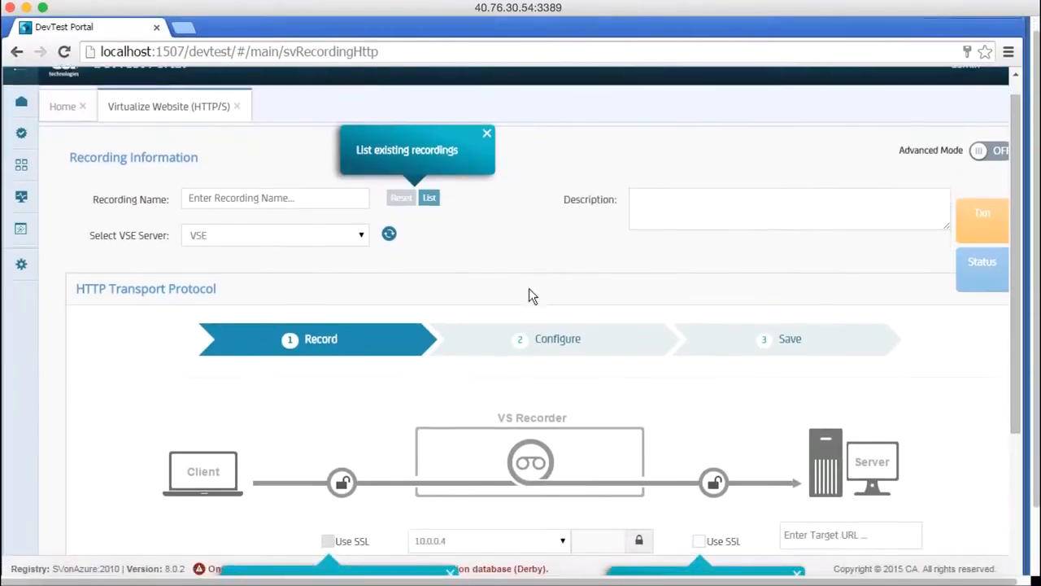
scroll(528, 296, "down", 2)
scroll(529, 296, "up", 1)
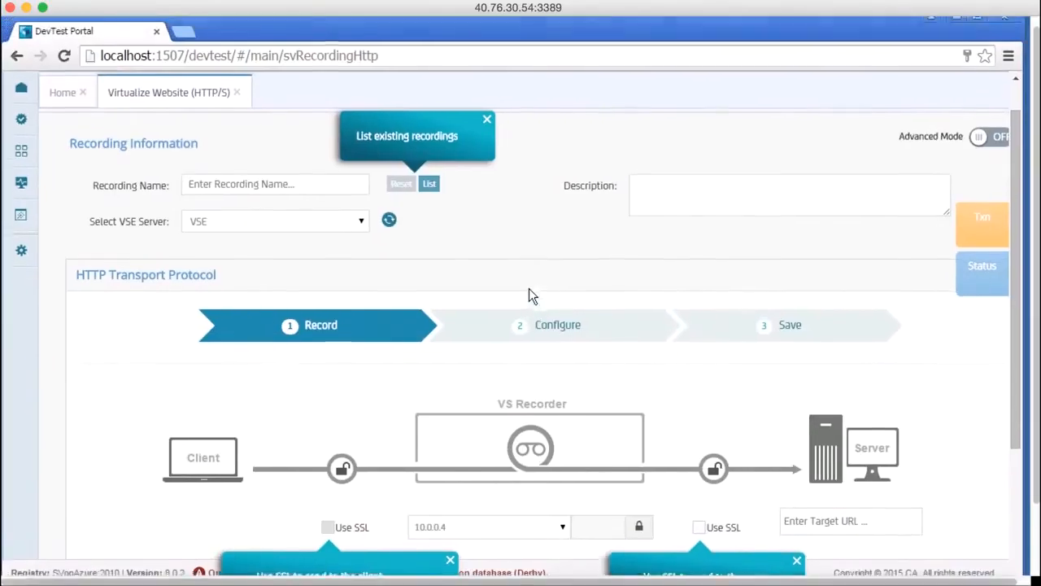
scroll(529, 289, "up", 2)
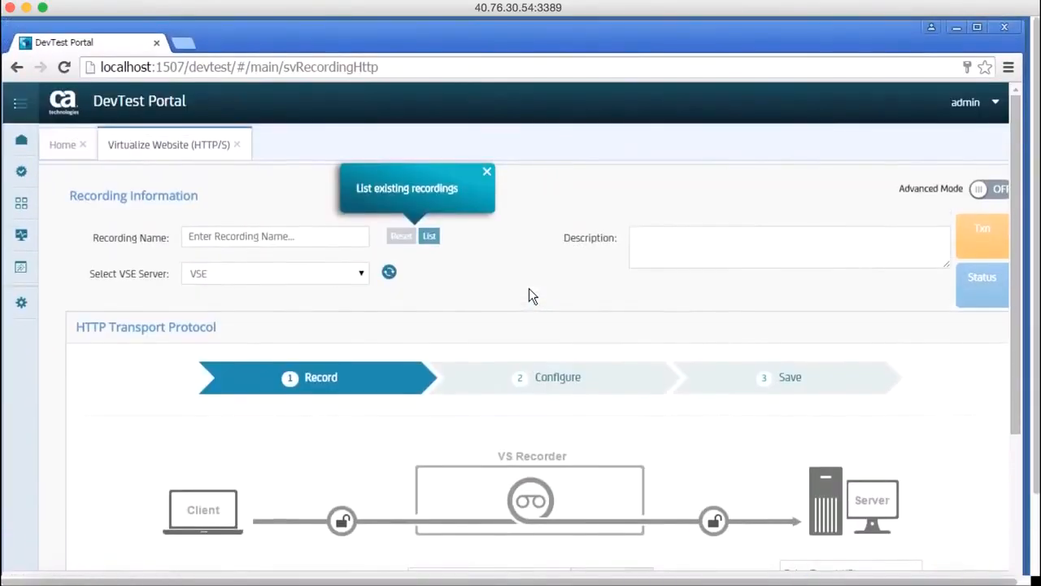
left_click(429, 238)
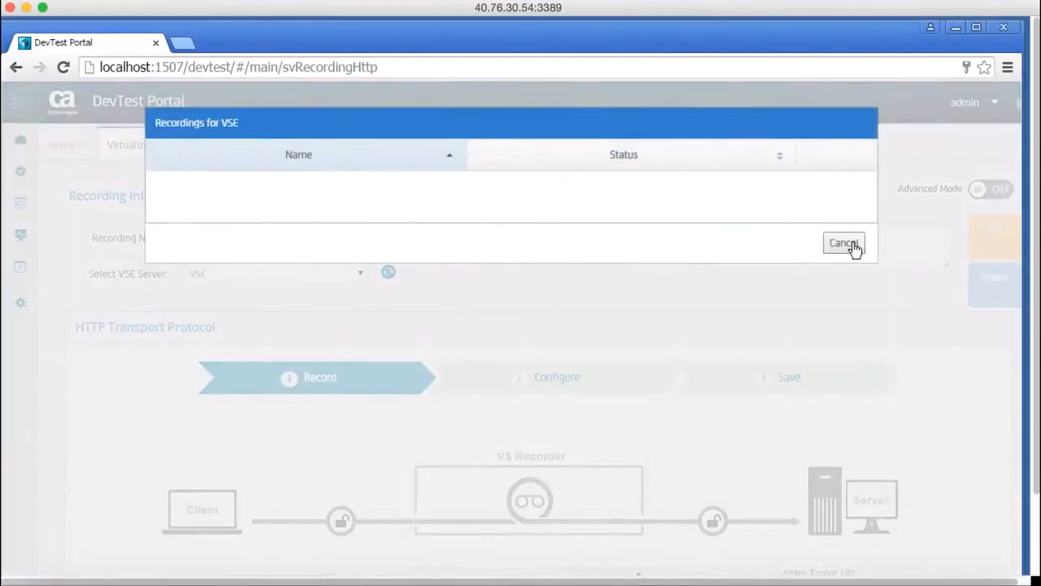
left_click(846, 244)
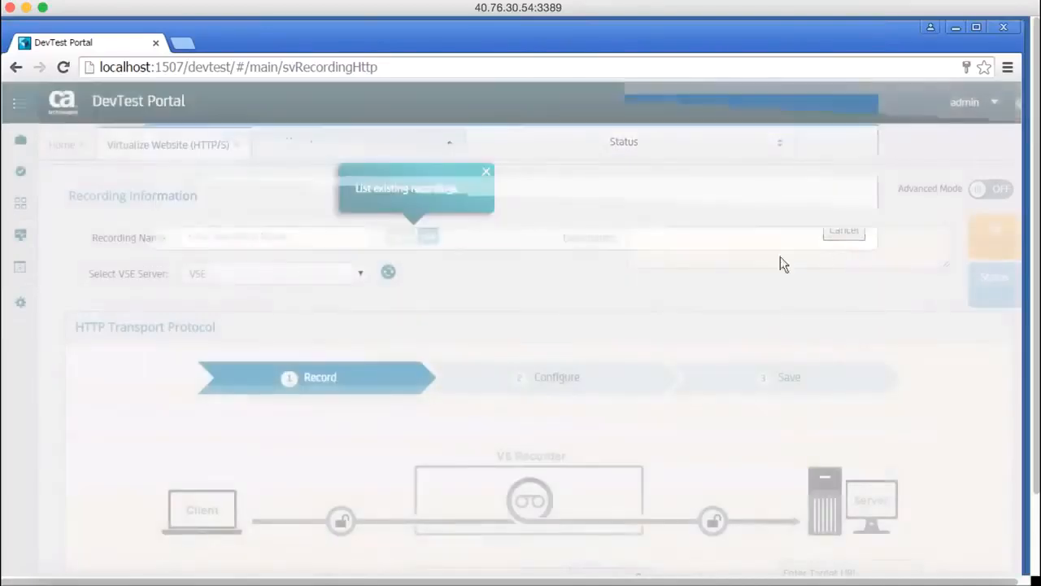
Dismiss the "List existing recordings" help bubble while declining to remove all help messages in the portal.
left_click(486, 175)
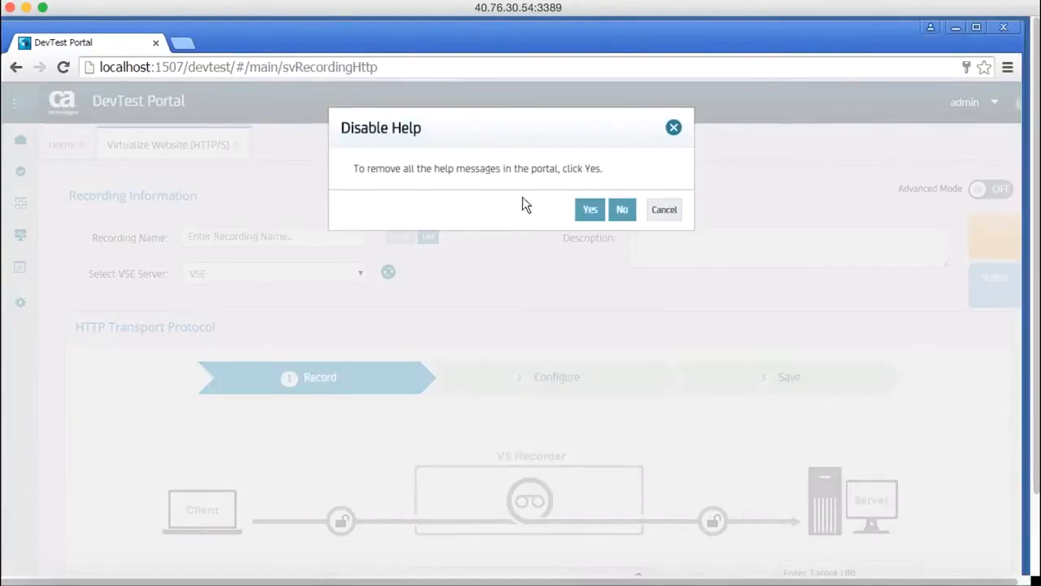
left_click(589, 213)
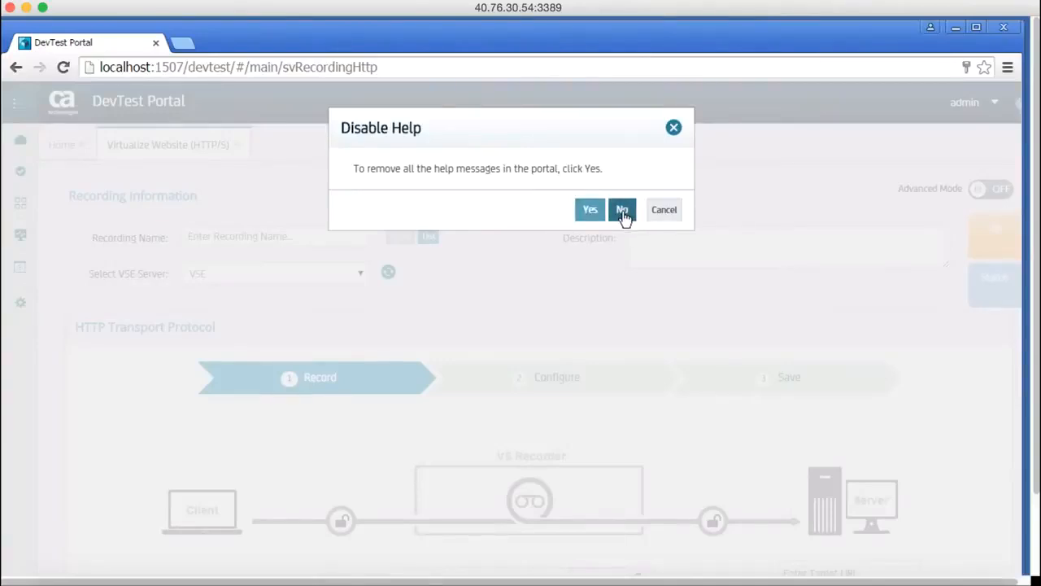
left_click(622, 210)
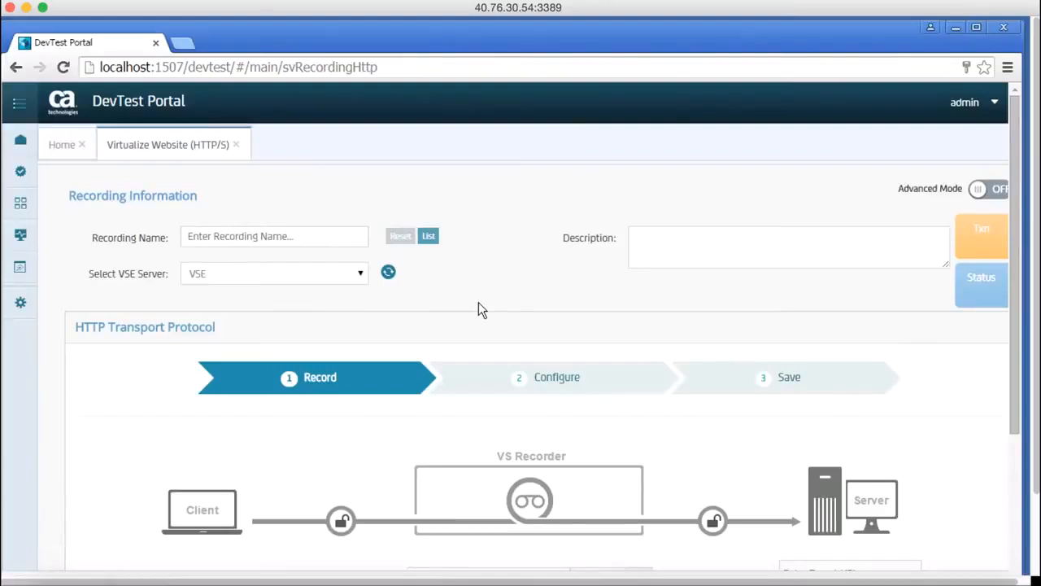
Name the HTTP/S recording lisa and commit the name by moving on to the description.
scroll(478, 302, "down", 3)
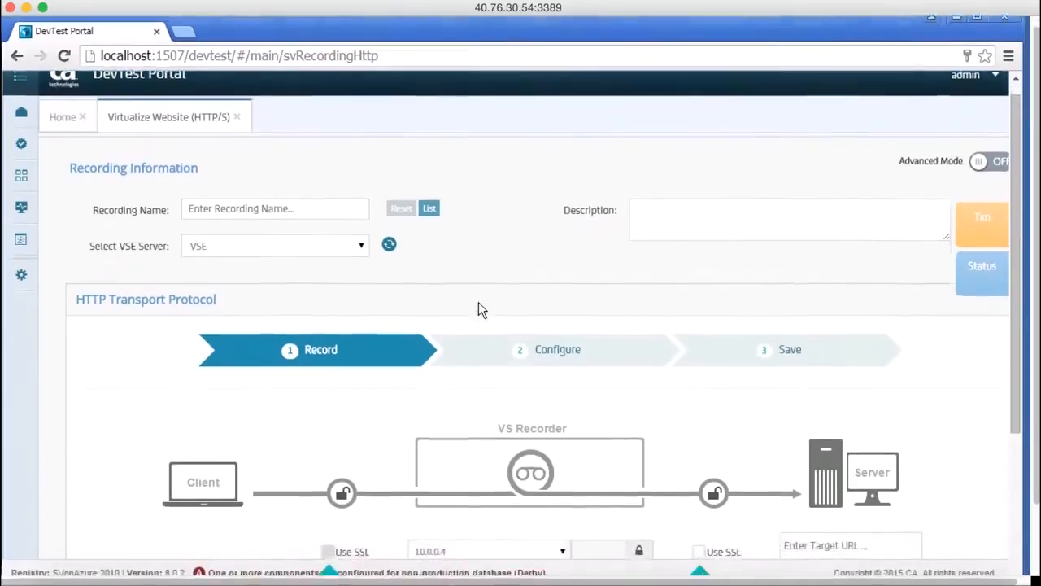
scroll(479, 308, "up", 1)
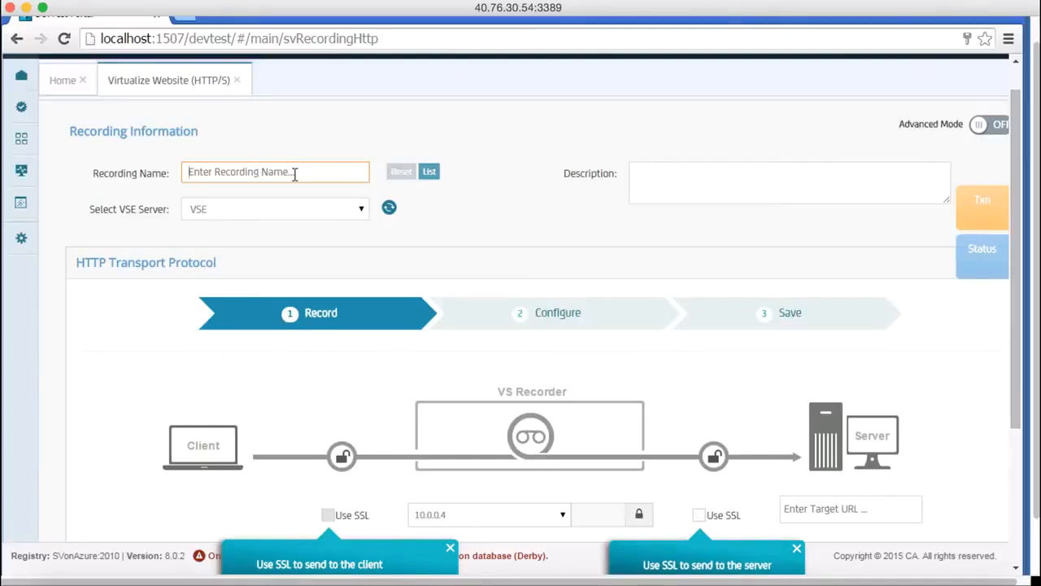
type("lisa")
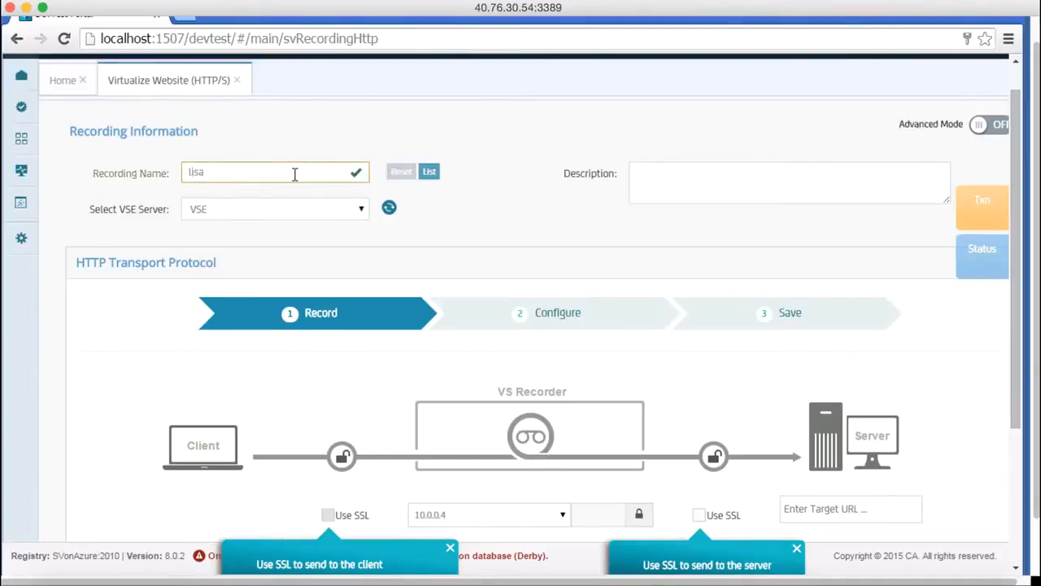
left_click(719, 188)
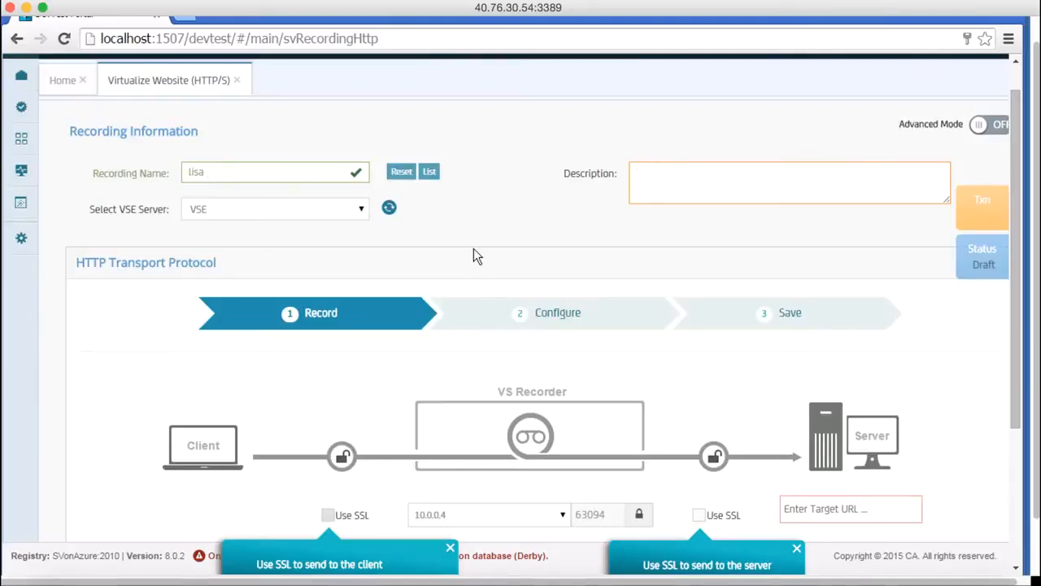
Dismiss a "Use SSL" help bubble and agree to remove all help messages in the portal.
scroll(474, 248, "down", 3)
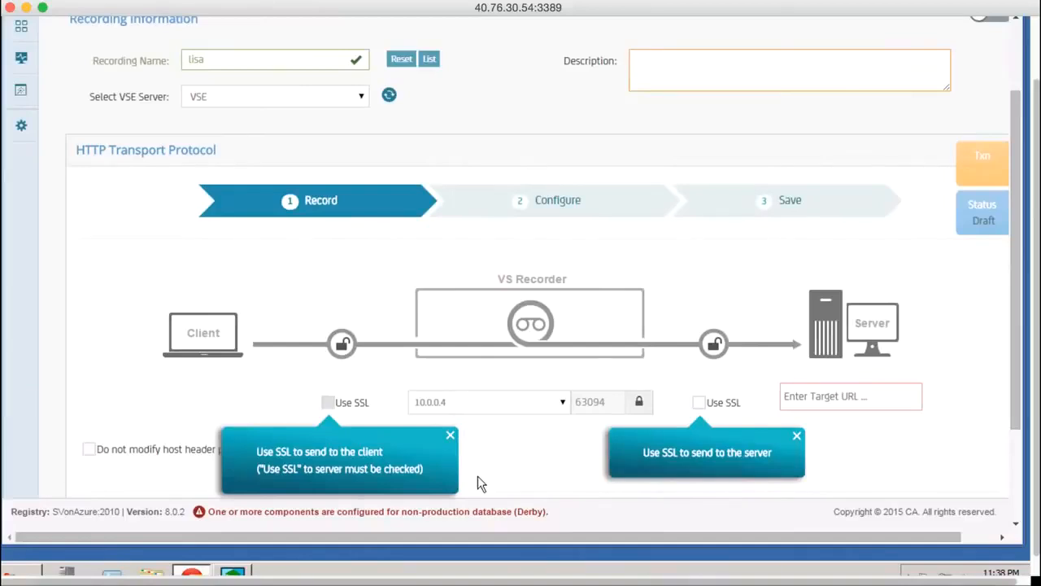
scroll(477, 482, "down", 1)
scroll(477, 482, "down", 3)
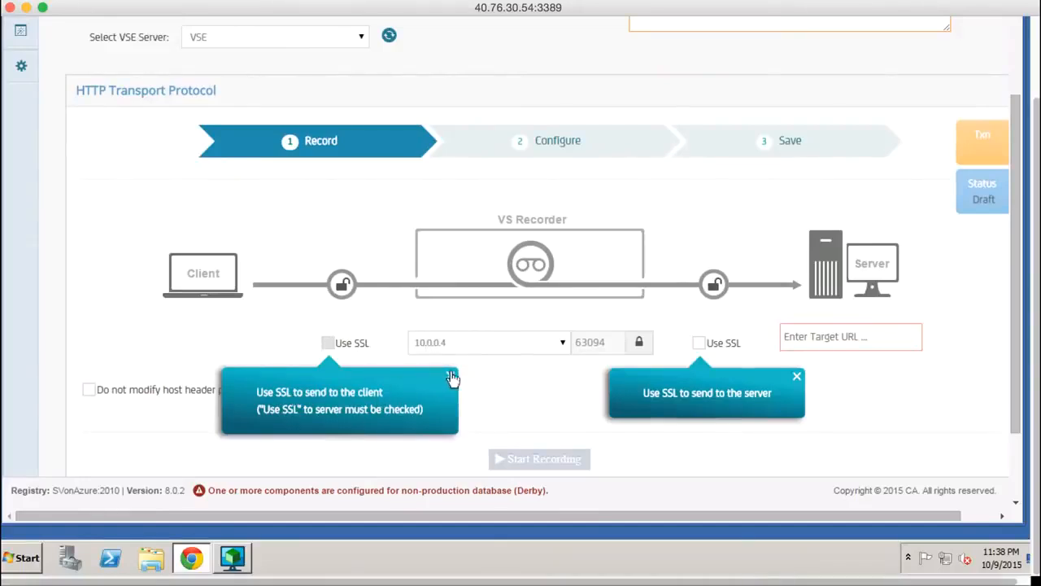
left_click(796, 377)
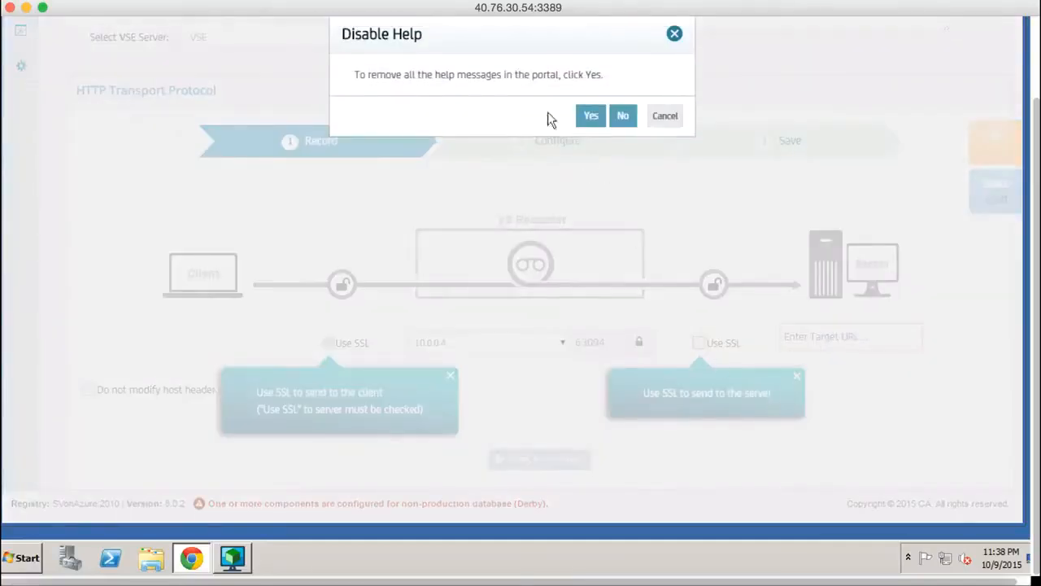
left_click(591, 118)
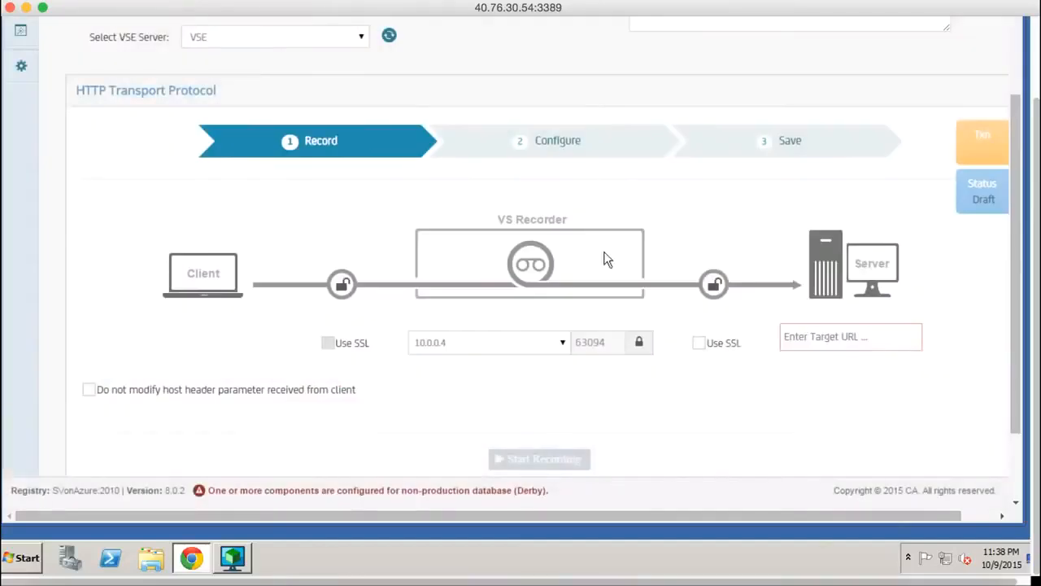
Look over the lisa recording form's HTTP transport settings and minimize the browser to reach the remote desktop.
scroll(621, 415, "up", 2)
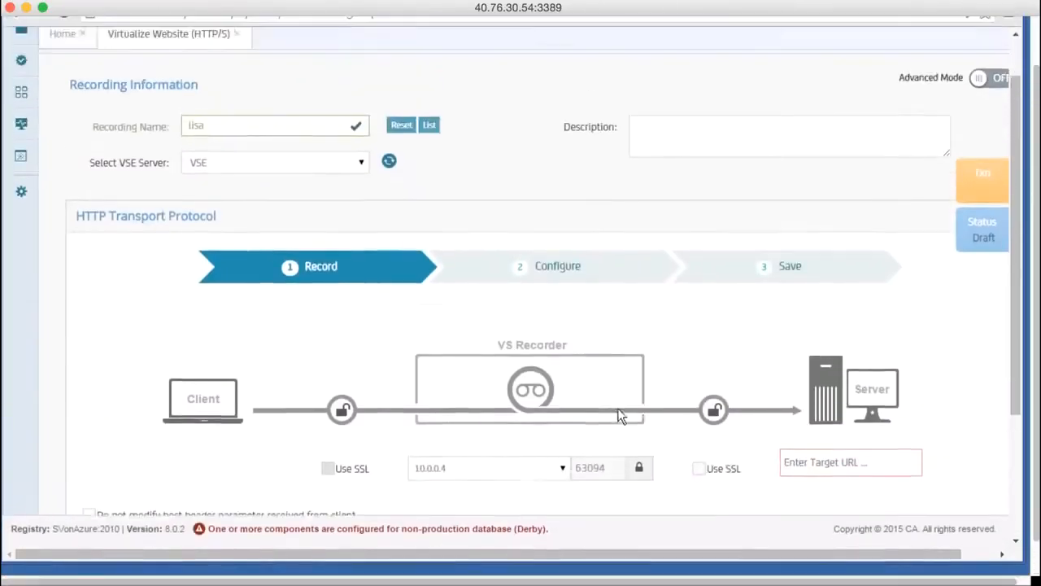
scroll(622, 416, "down", 1)
scroll(622, 416, "down", 2)
scroll(620, 414, "up", 1)
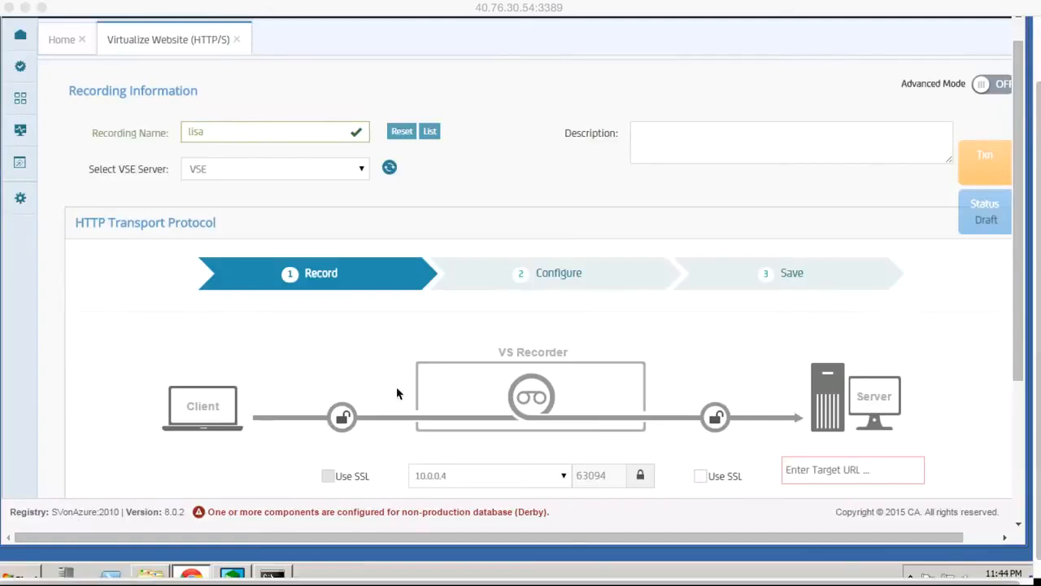
scroll(399, 394, "up", 3)
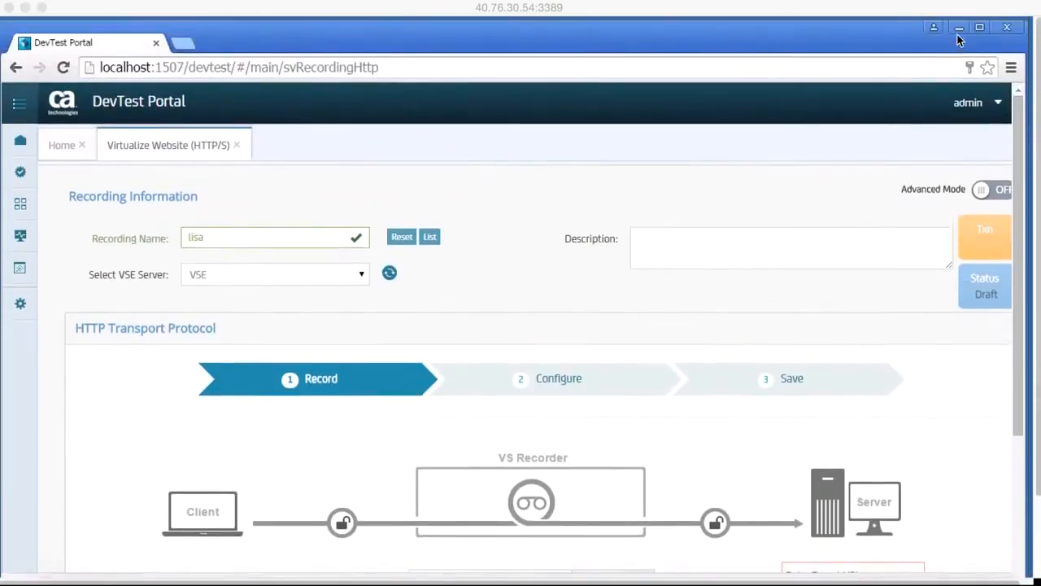
left_click(959, 30)
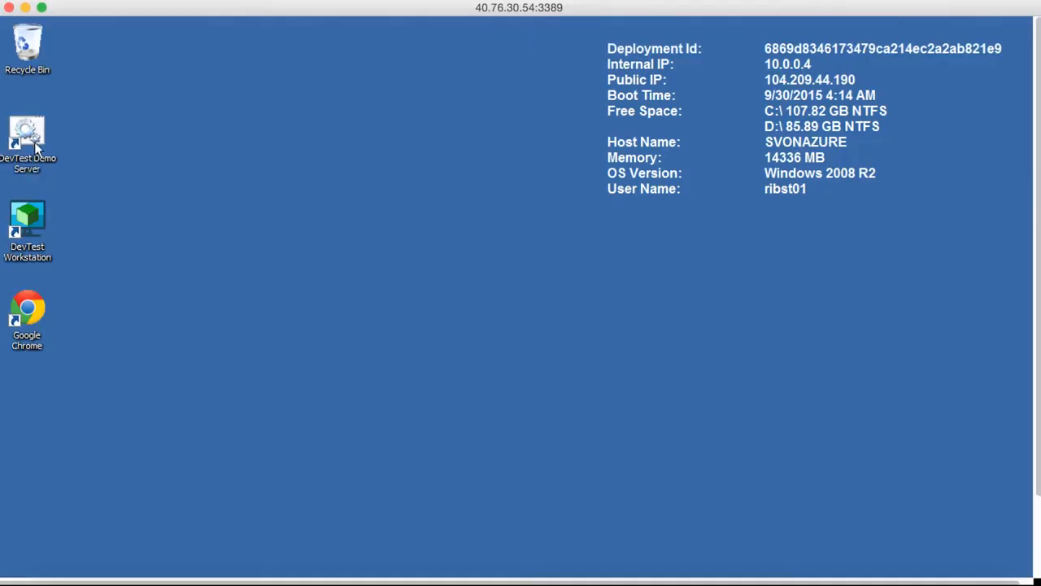
Bring up the DevTest Demo Server console, read through its startup log to the end and minimize it.
scroll(144, 329, "down", 3)
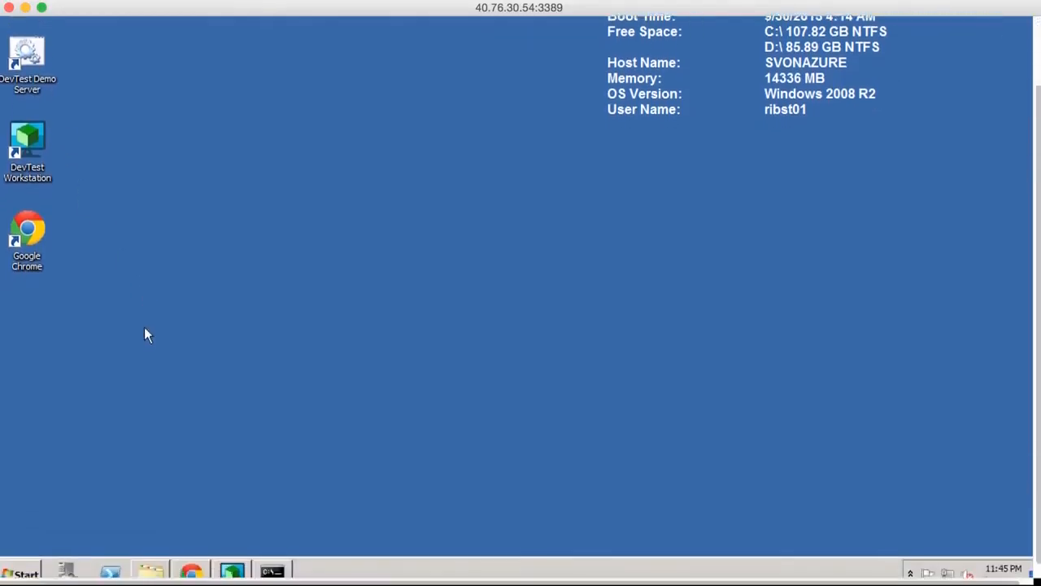
left_click(272, 569)
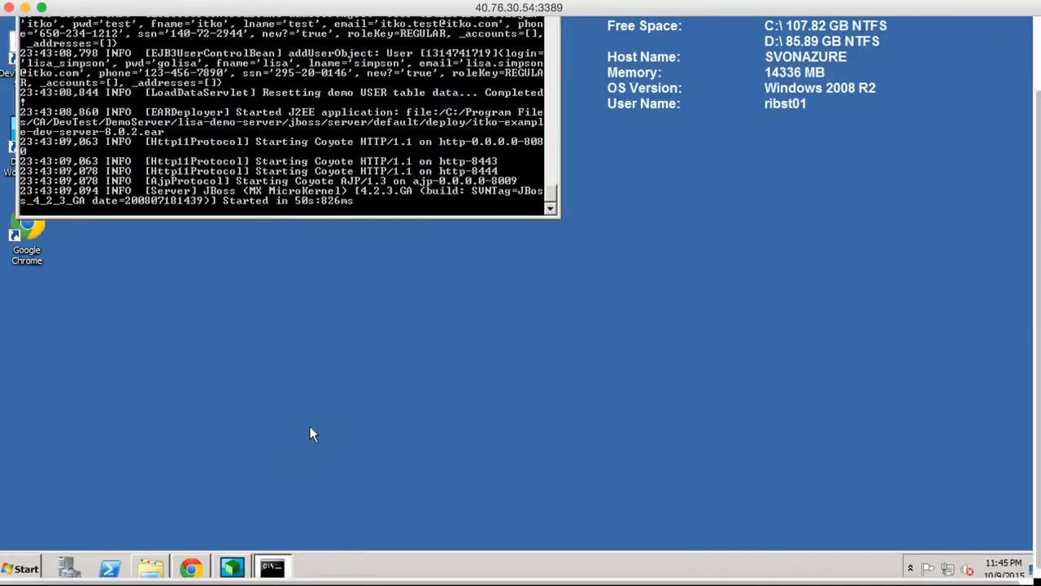
scroll(310, 429, "up", 5)
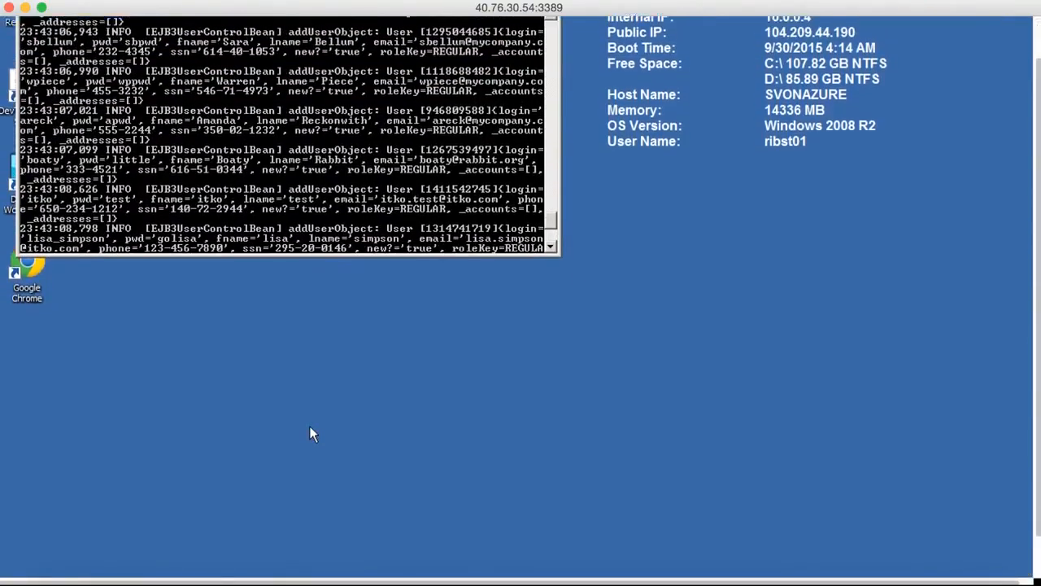
scroll(322, 479, "up", 5)
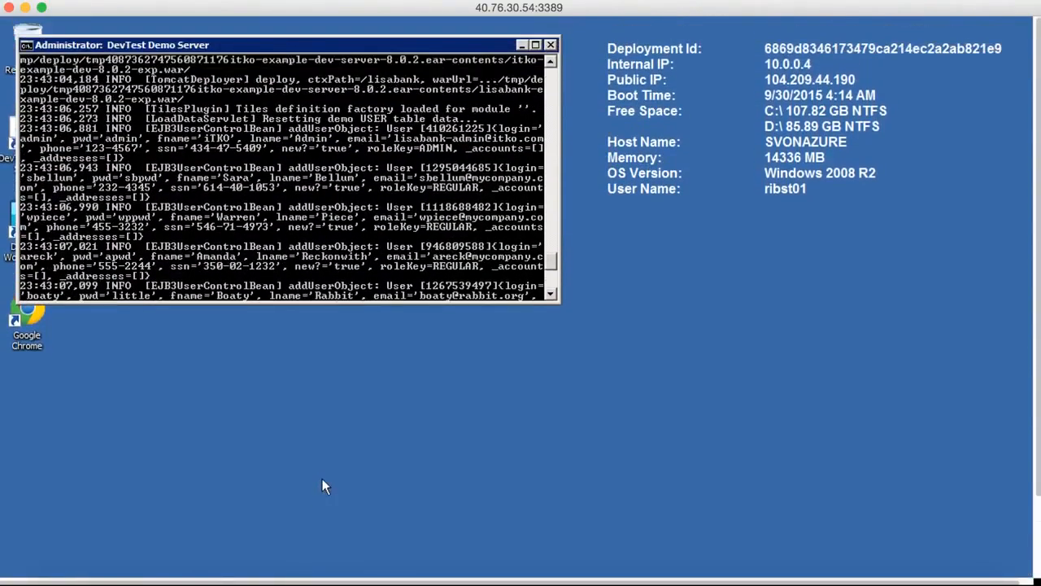
scroll(462, 227, "down", 2)
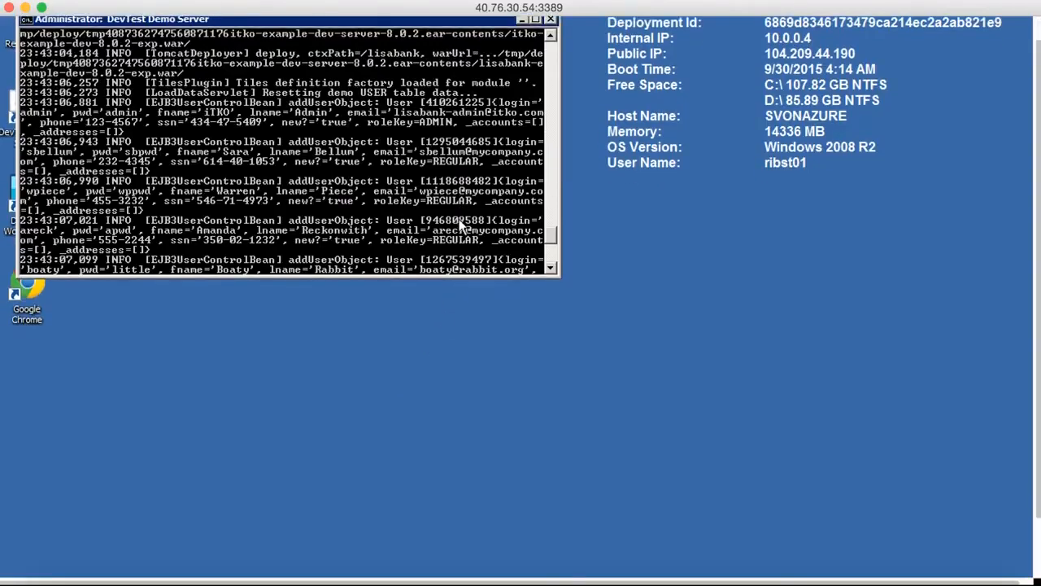
scroll(427, 342, "up", 2)
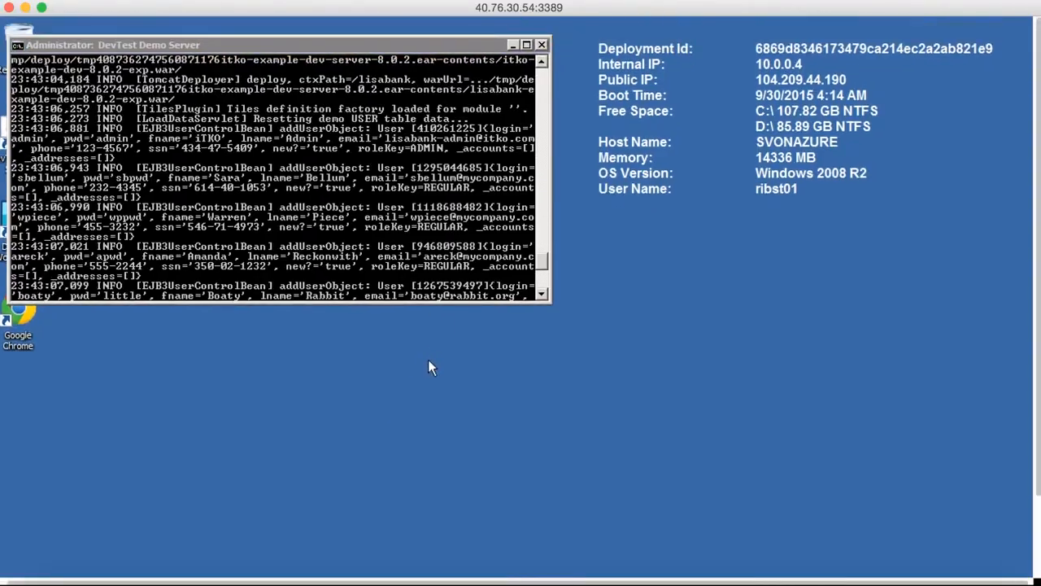
scroll(429, 361, "left", 1)
left_click_drag(549, 262, 549, 279)
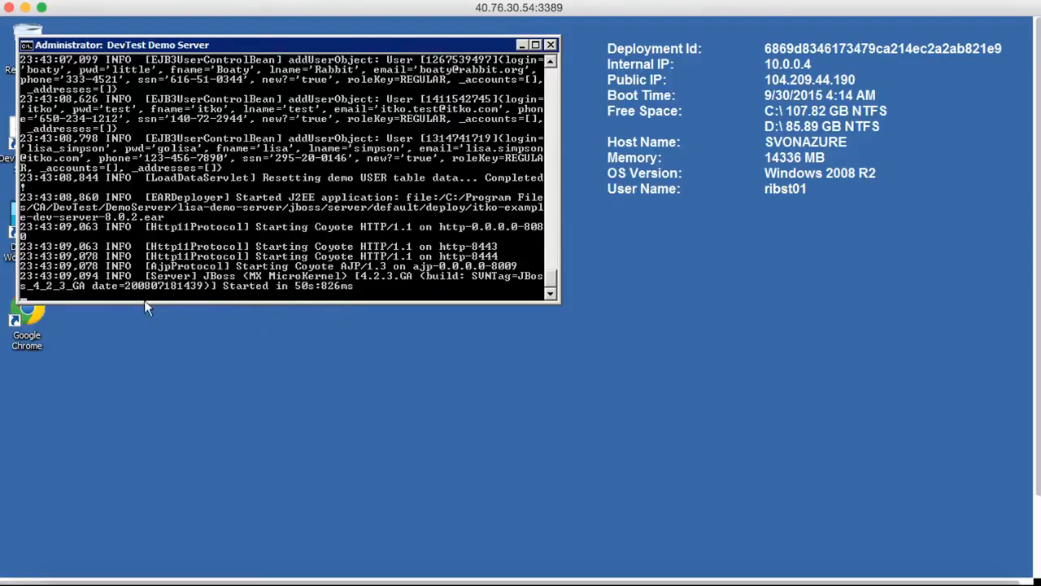
left_click(524, 46)
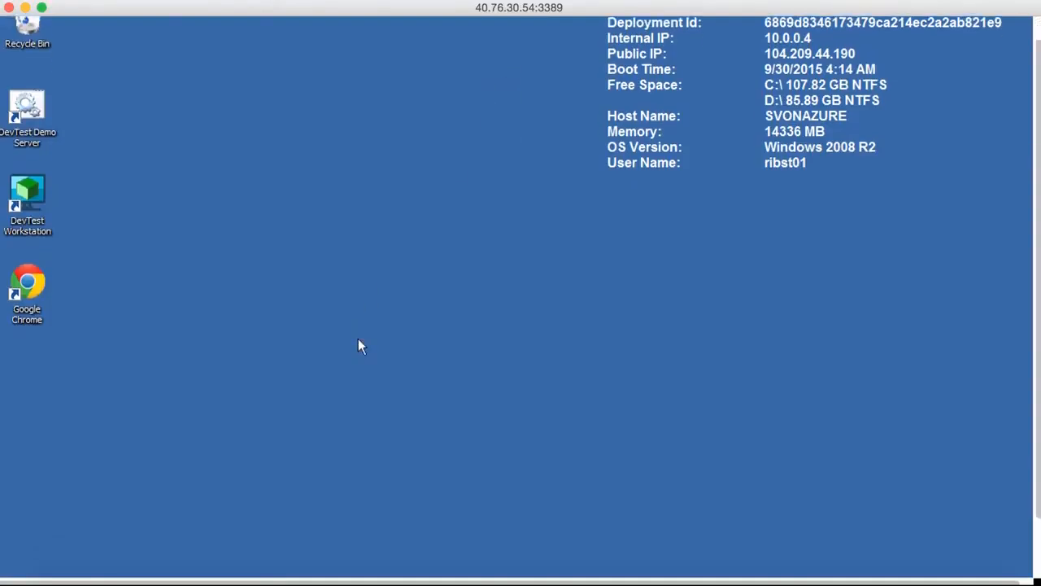
Bring up the file explorer window with the kiosk folder of the DevTest examples.
scroll(359, 340, "down", 5)
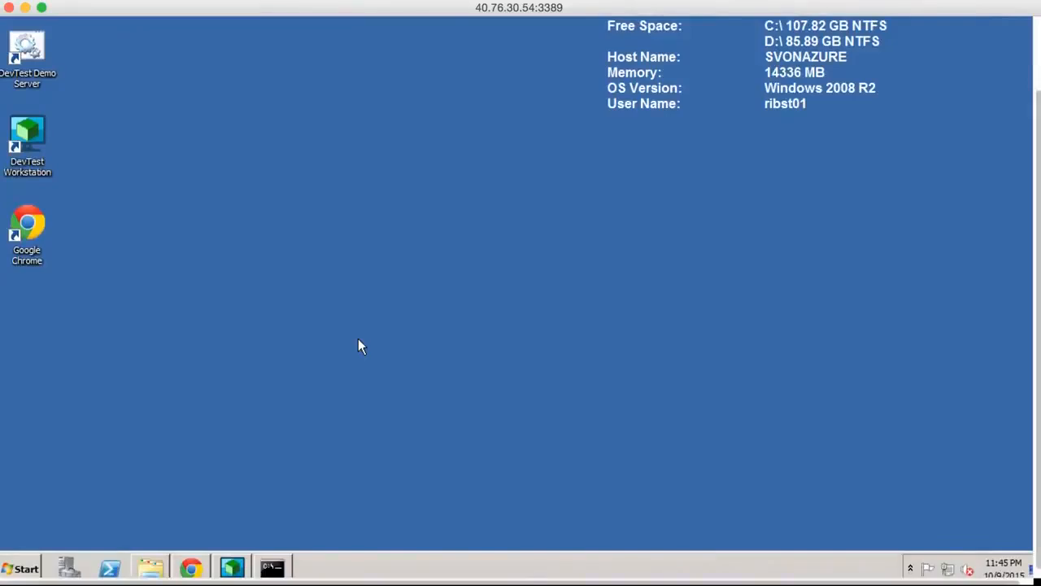
scroll(358, 339, "up", 5)
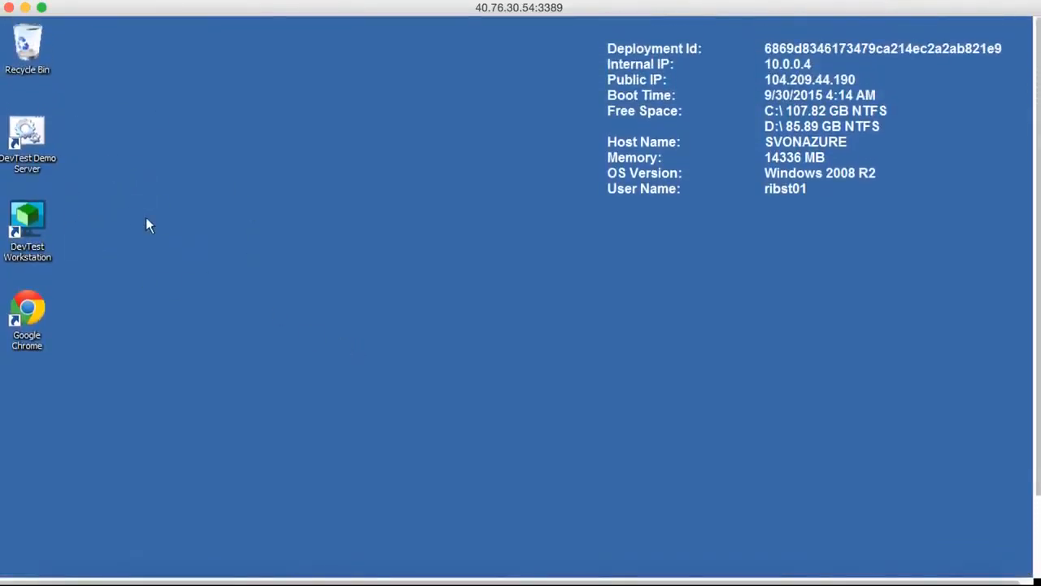
scroll(122, 356, "down", 5)
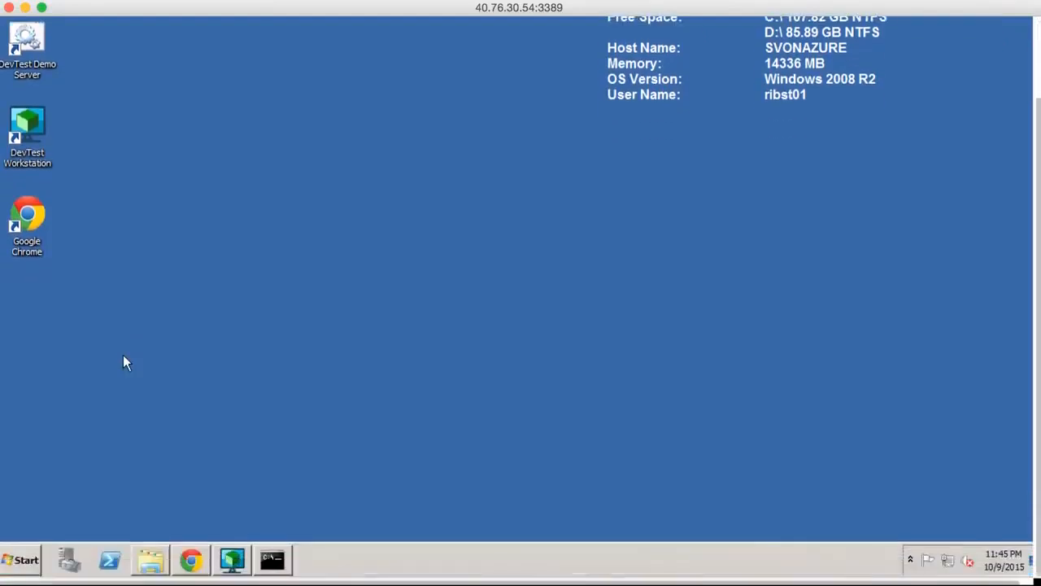
left_click(150, 567)
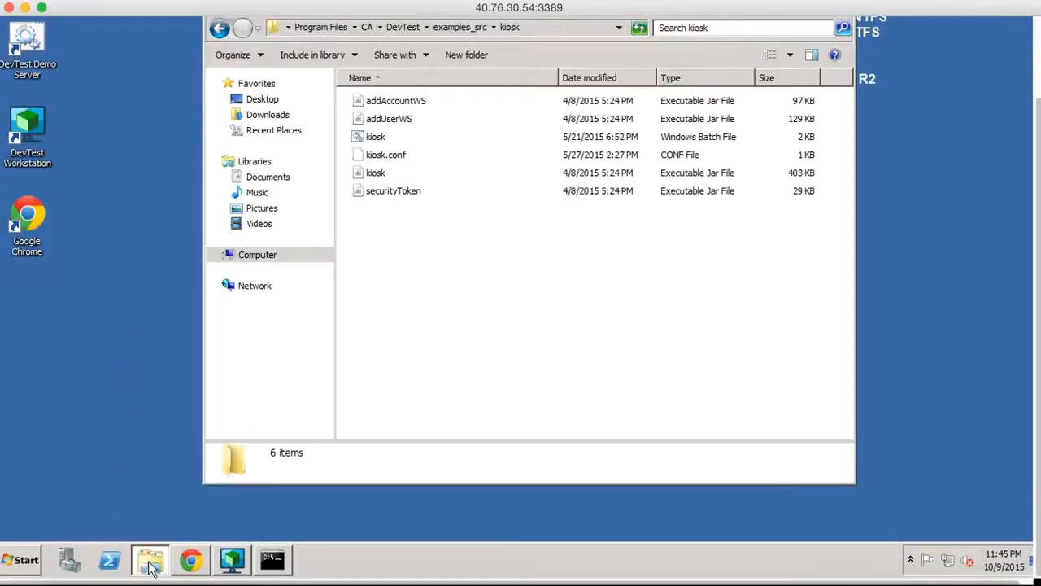
scroll(298, 372, "up", 2)
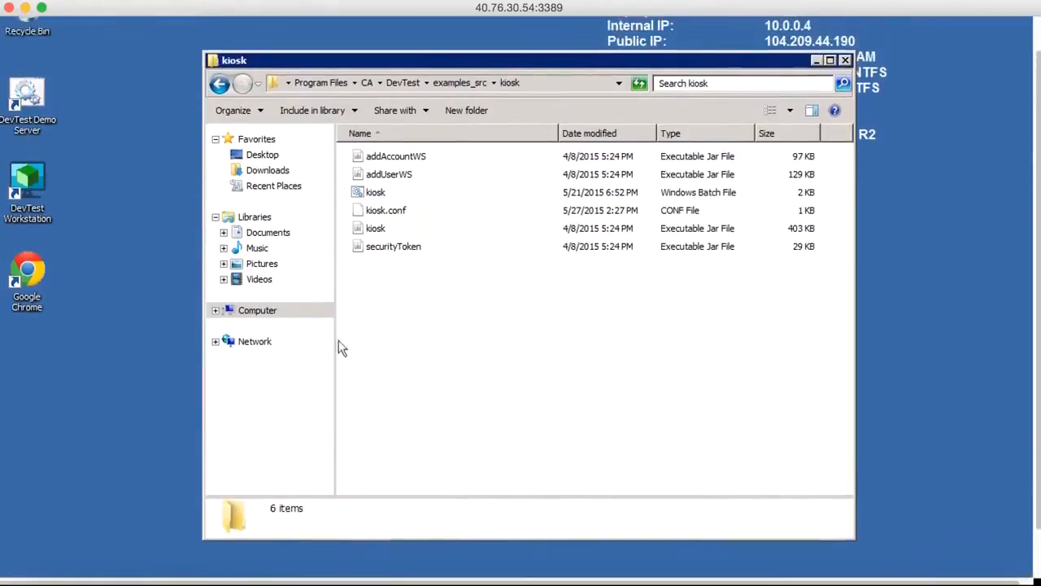
Show the kiosk folder's full path, C:\Program Files\CA\DevTest\examples_src\kiosk, trace its parts and return to the file list.
left_click(541, 86)
left_click(301, 87)
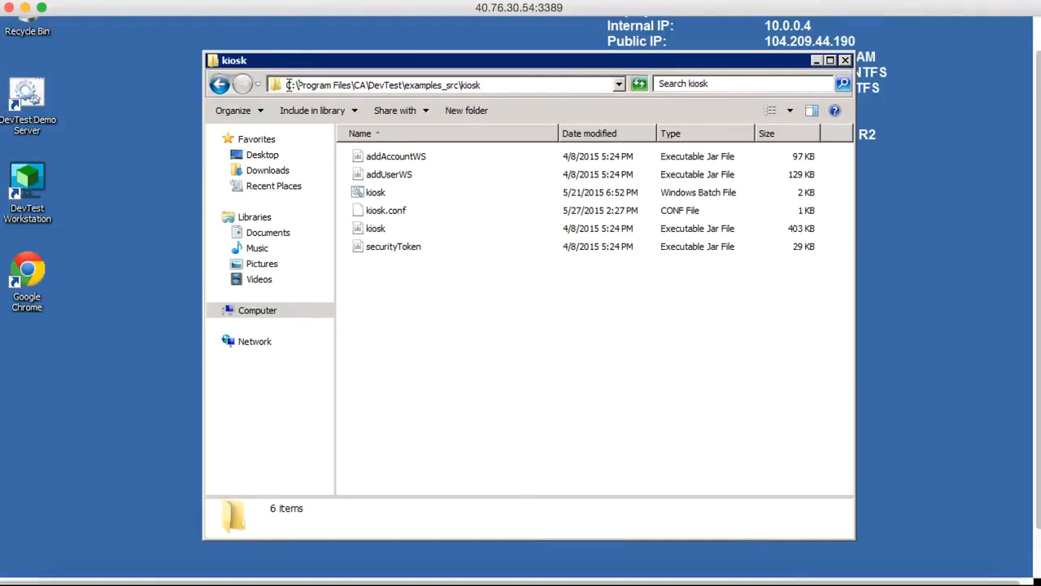
left_click_drag(289, 86, 399, 85)
left_click(449, 86)
left_click(483, 85)
left_click(423, 374)
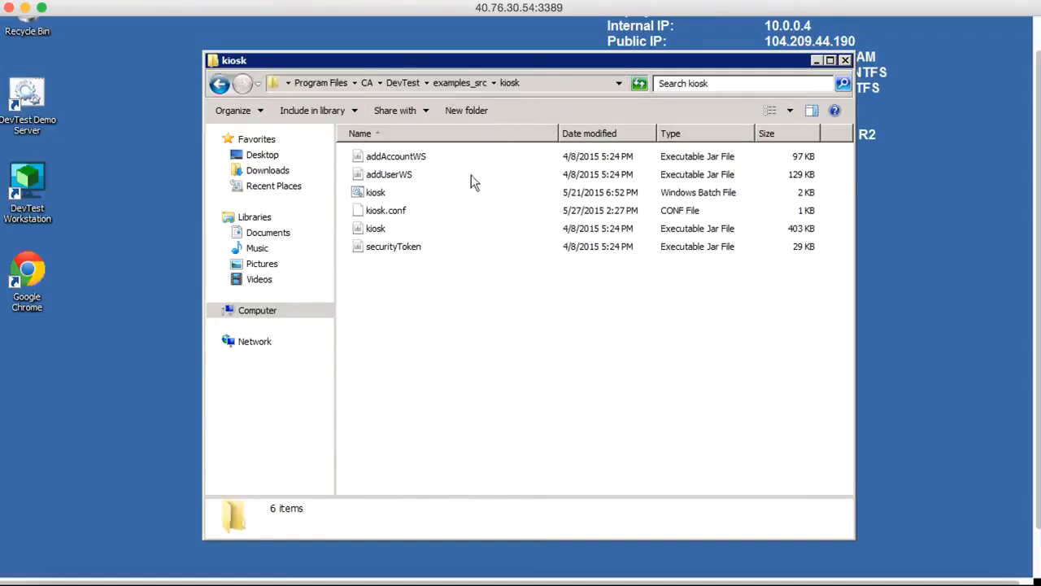
Launch the kiosk batch file, minimize its command console and reposition the LISAfinancial Kiosk window.
double_click(375, 195)
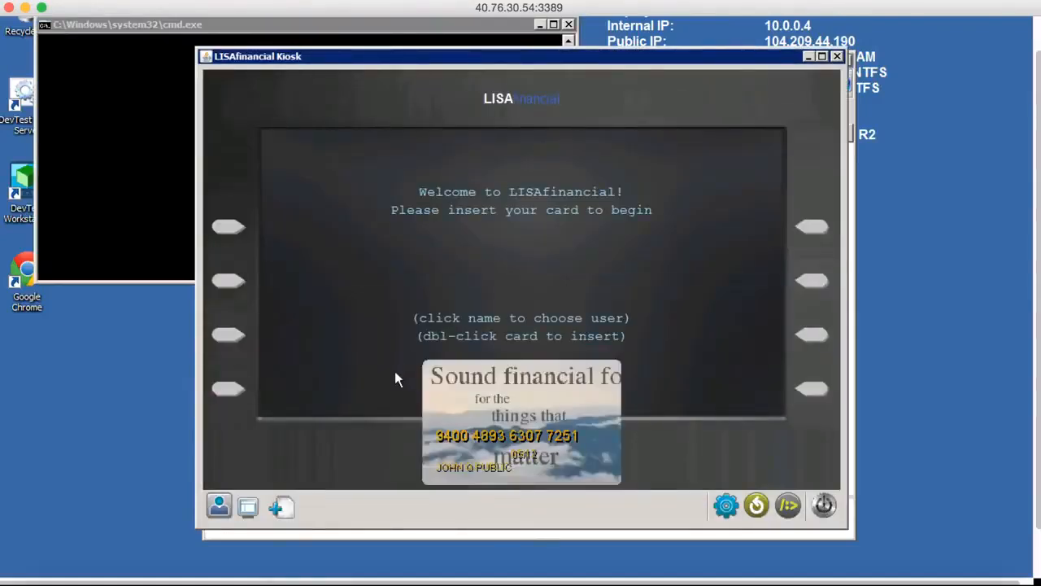
left_click(541, 29)
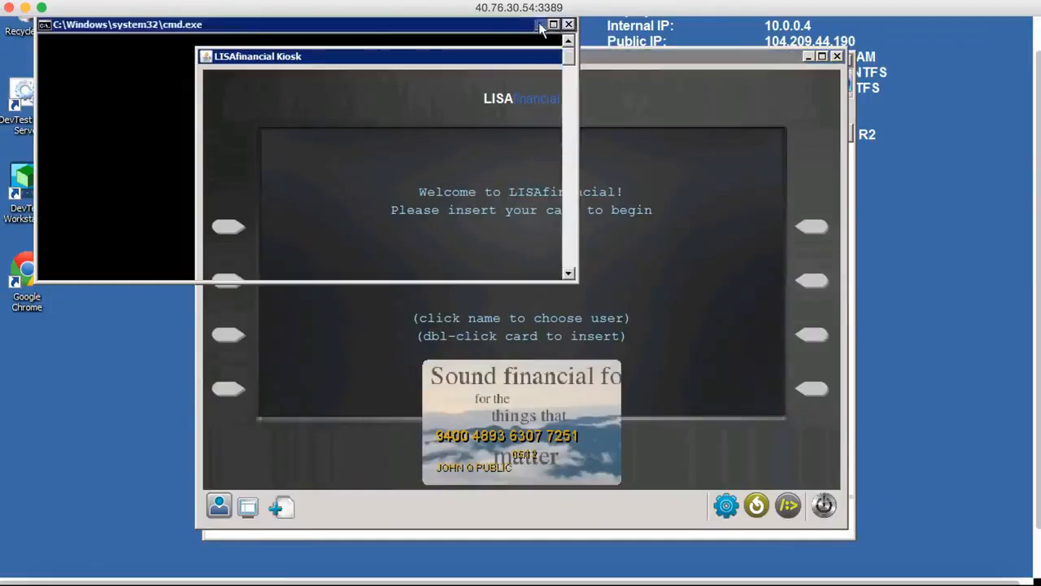
left_click(539, 26)
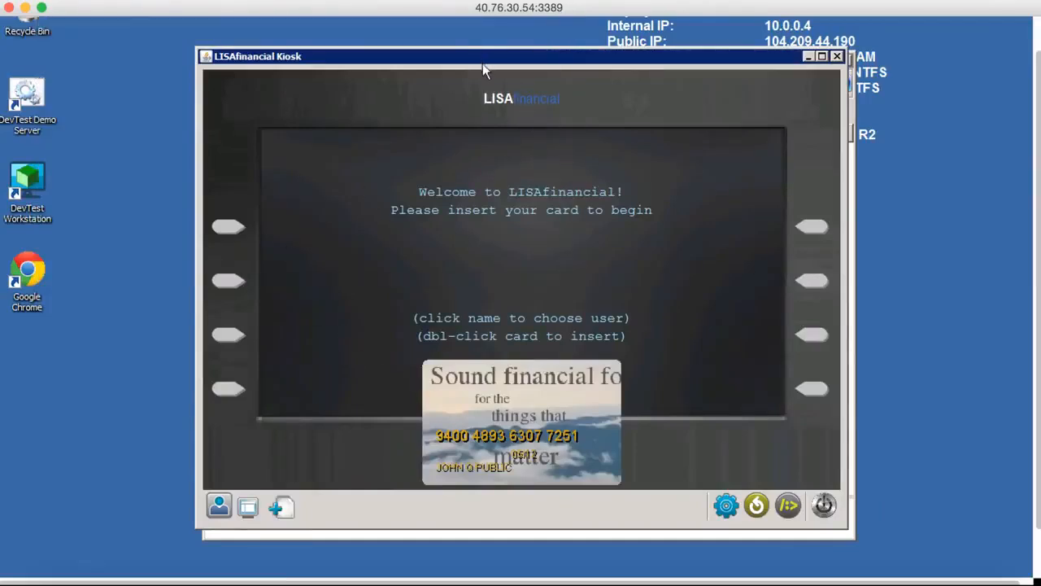
mouse_move(486, 67)
left_mouse_down()
mouse_move(460, 67)
mouse_move(497, 64)
left_mouse_up()
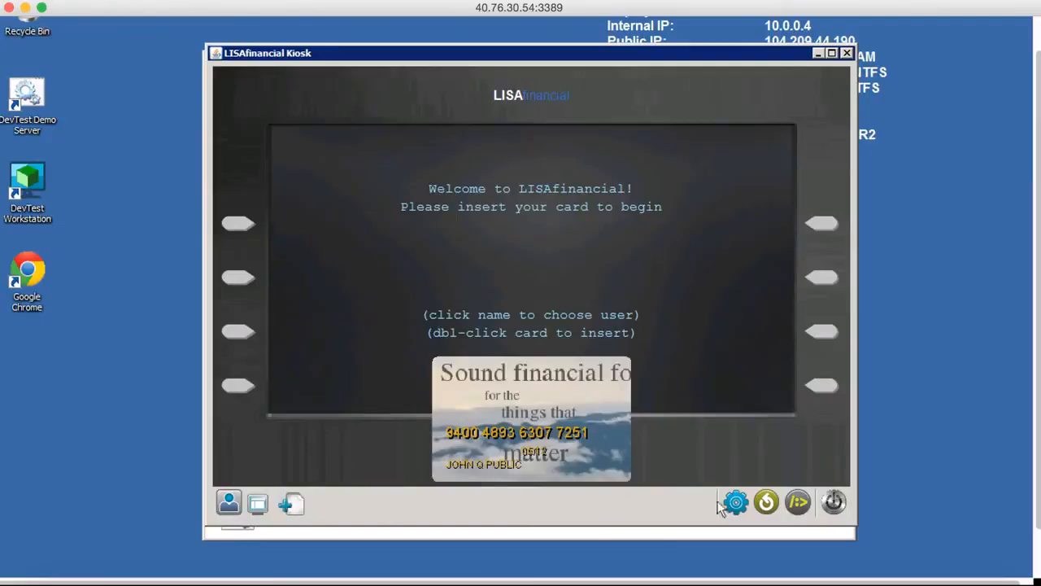
Open a new application for accounts and enter the applicant's first and last name.
left_click(289, 504)
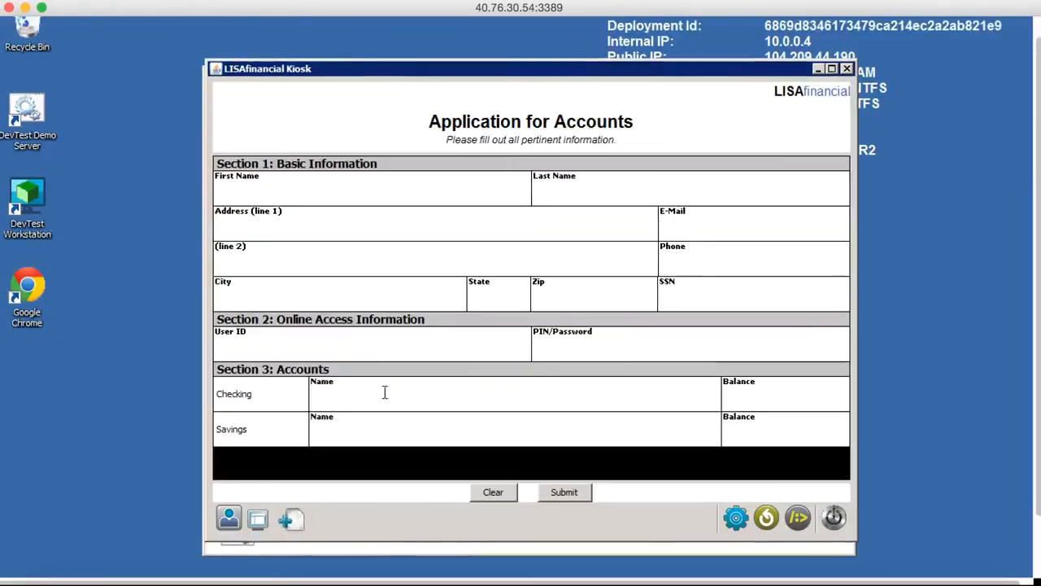
left_click(310, 195)
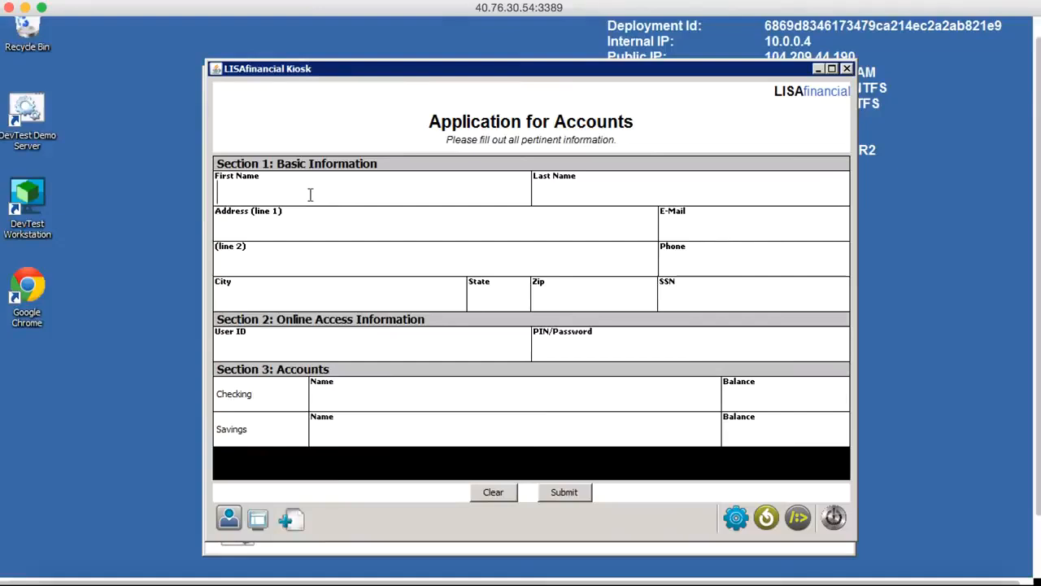
key("Tab")
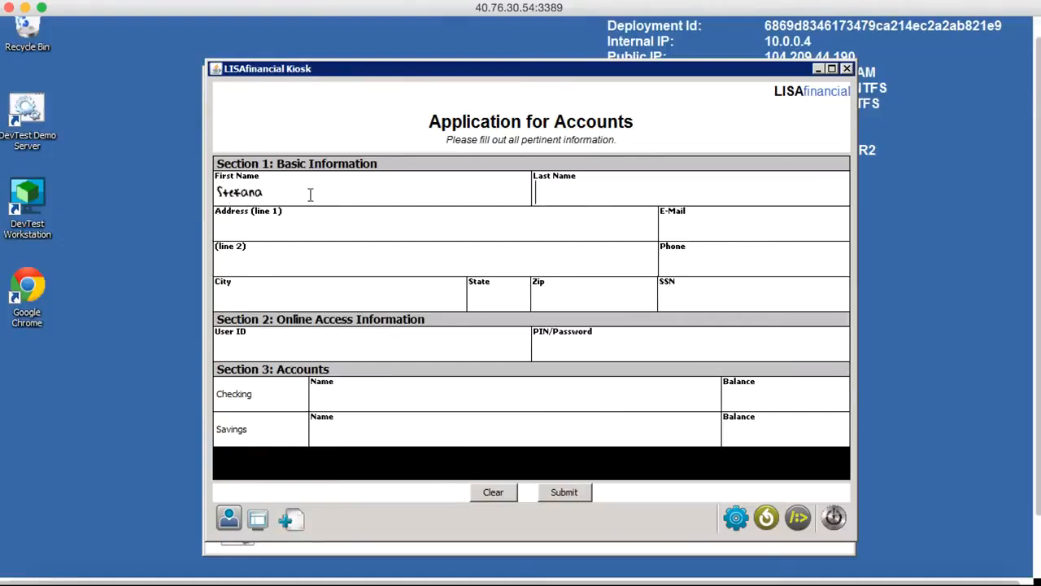
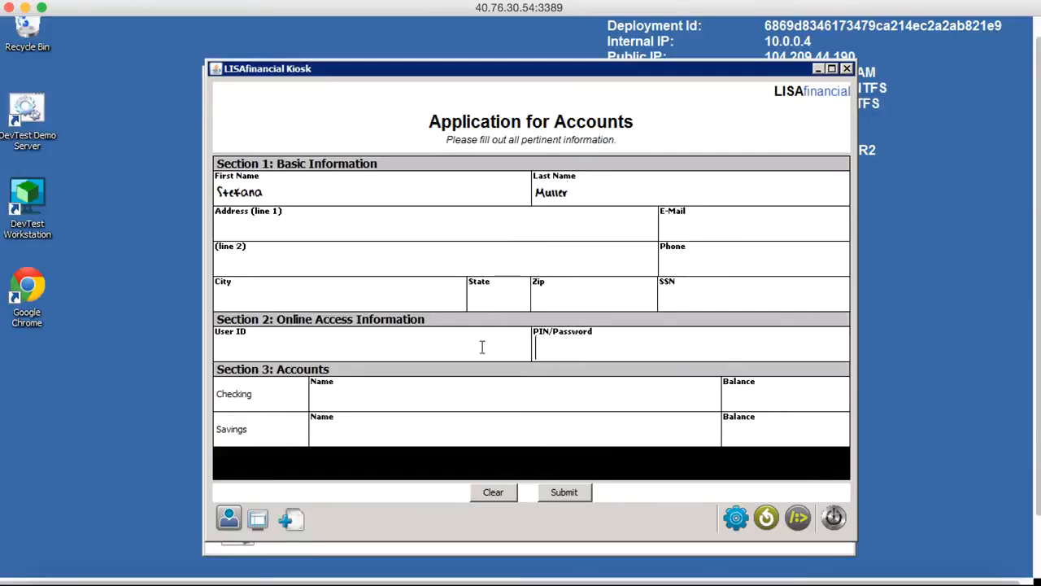
Enter the applicant's user ID and PIN/password in the online access information.
left_click(426, 346)
type("ribst")
type("01")
type("1234")
Name the two accounts in the application Checking and Savings.
left_click(351, 395)
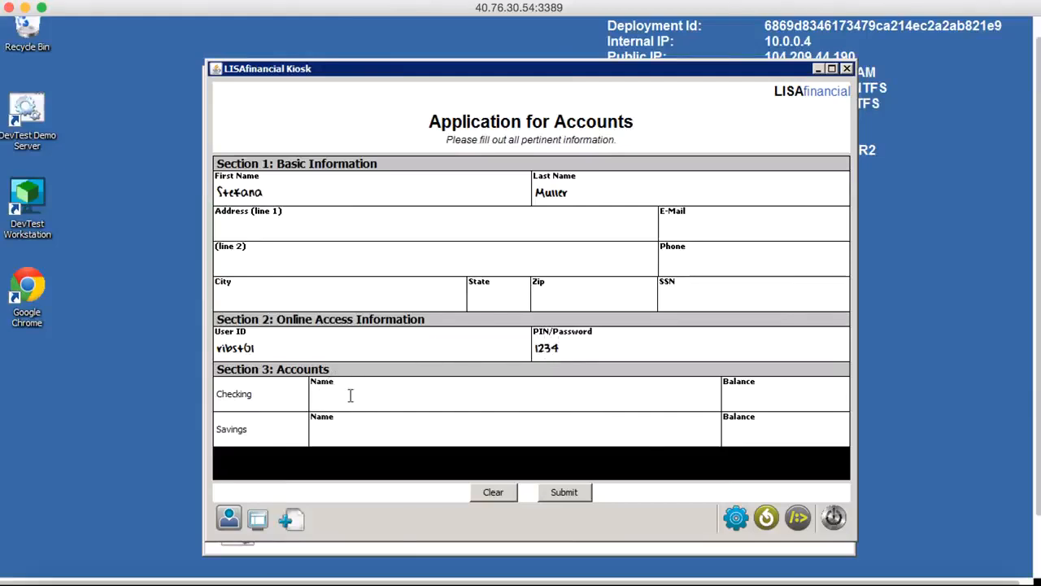
type("Checking")
left_click(353, 438)
type("Savings")
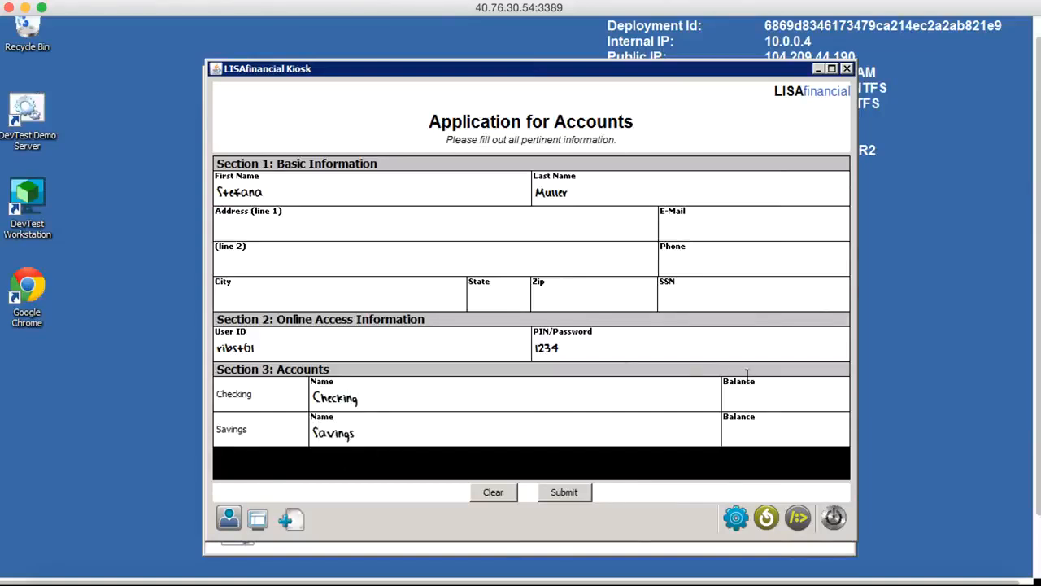
Set the checking balance to 1000000 and the savings balance to 3000000, and submit the application.
left_click(749, 398)
type("1000000")
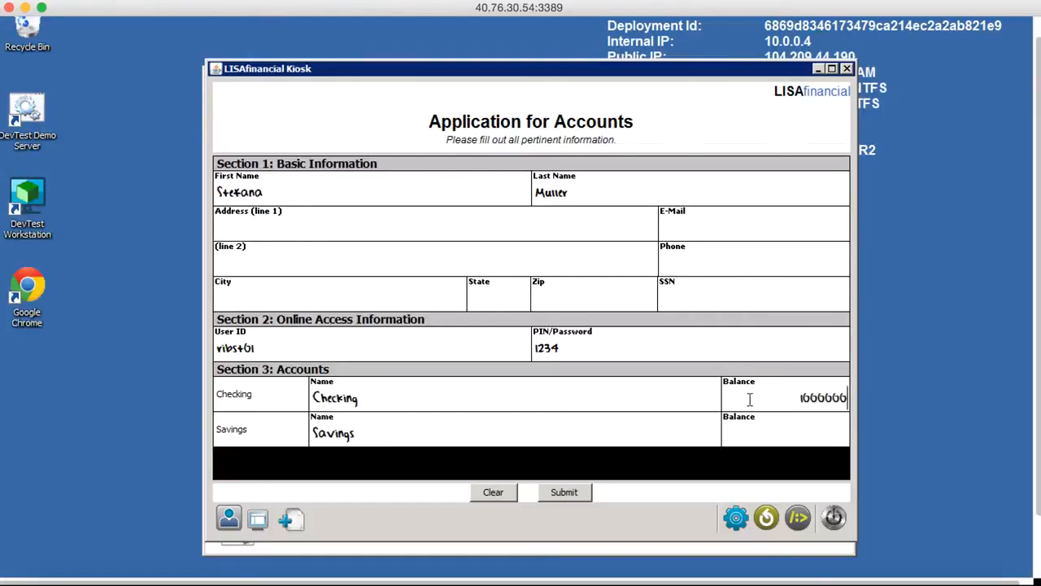
left_click(760, 427)
type("30000")
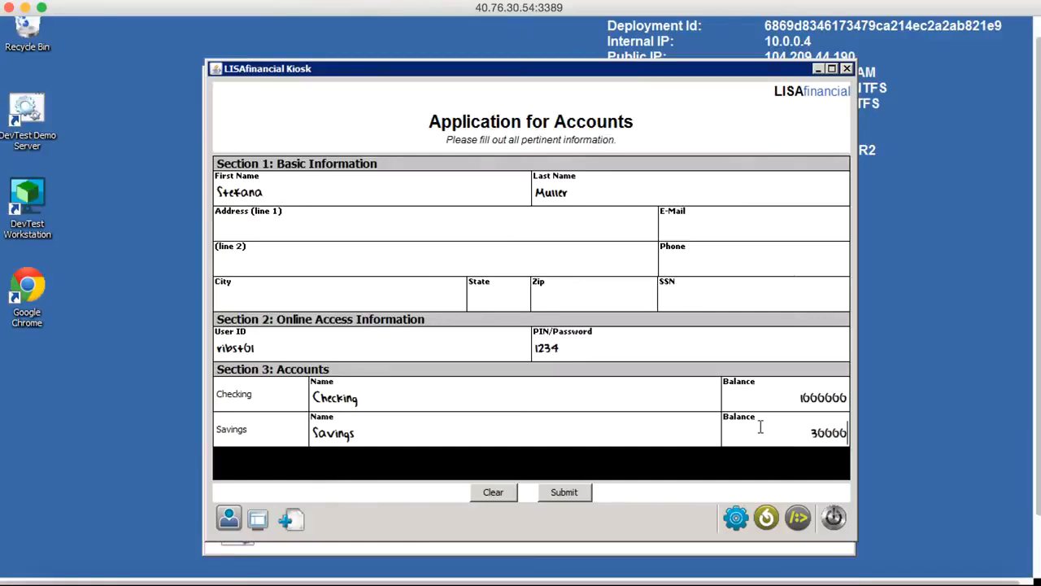
type("00")
left_click(565, 492)
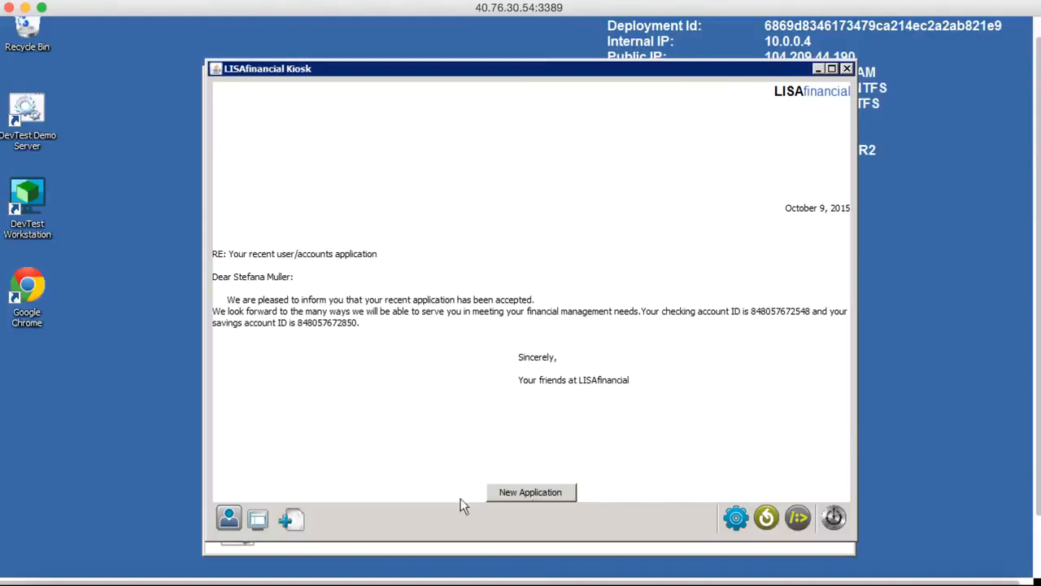
Return to the kiosk's card screen and choose the new applicant as the card holder.
left_click(228, 520)
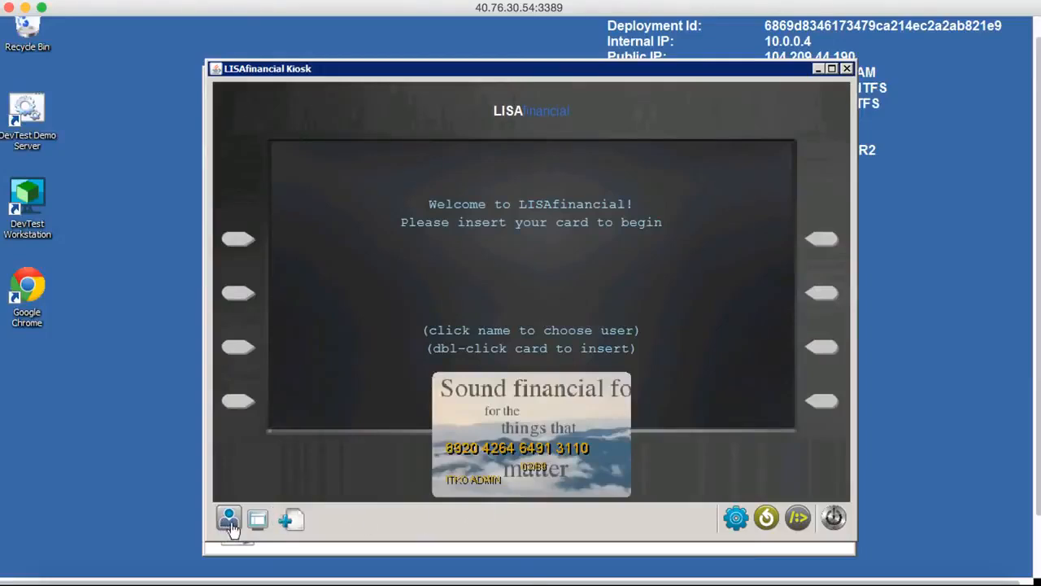
left_click(479, 481)
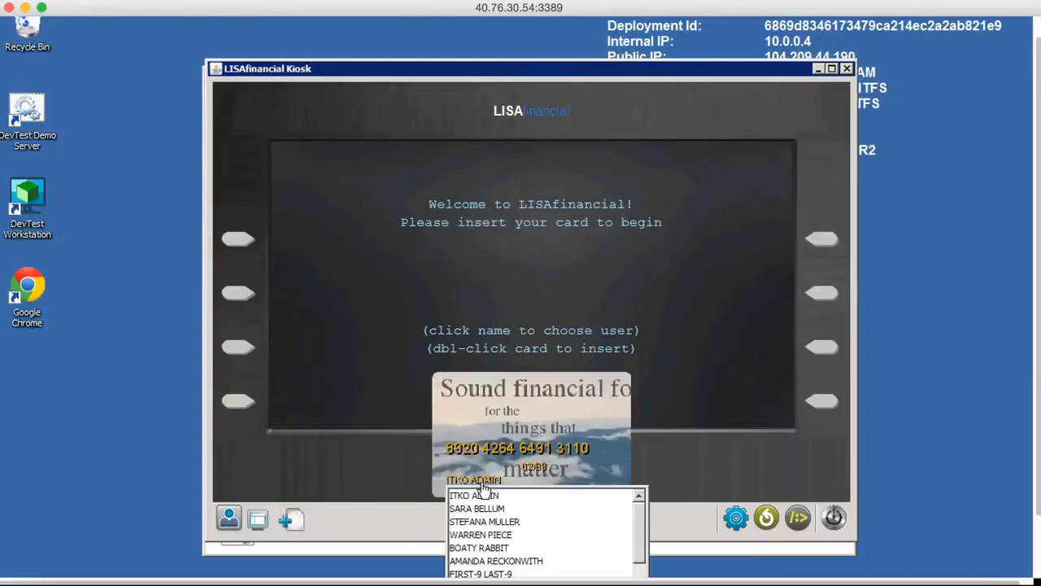
left_click(472, 524)
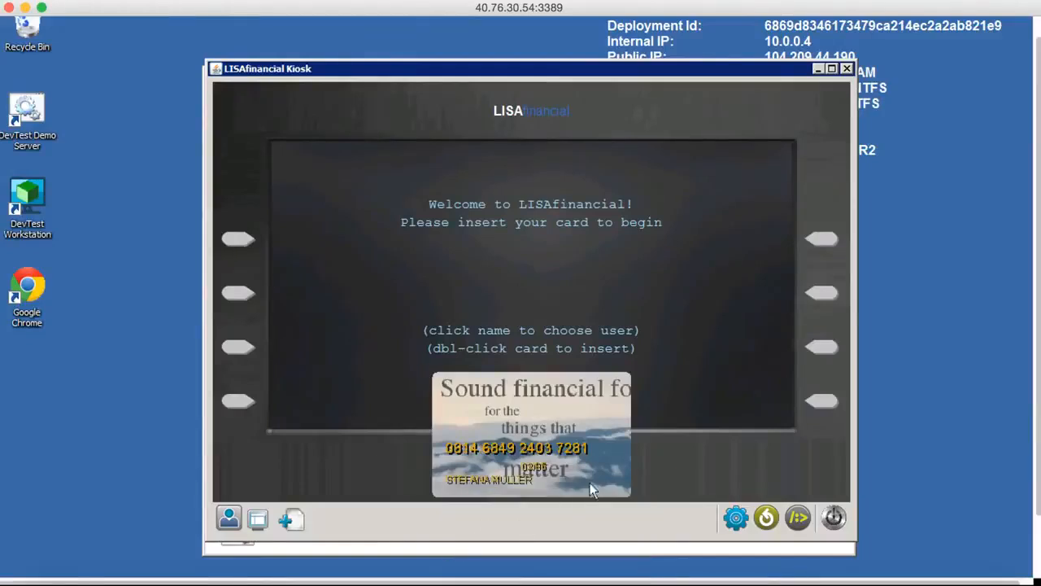
Insert the chosen card and sign in with the account's PIN/password.
double_click(520, 429)
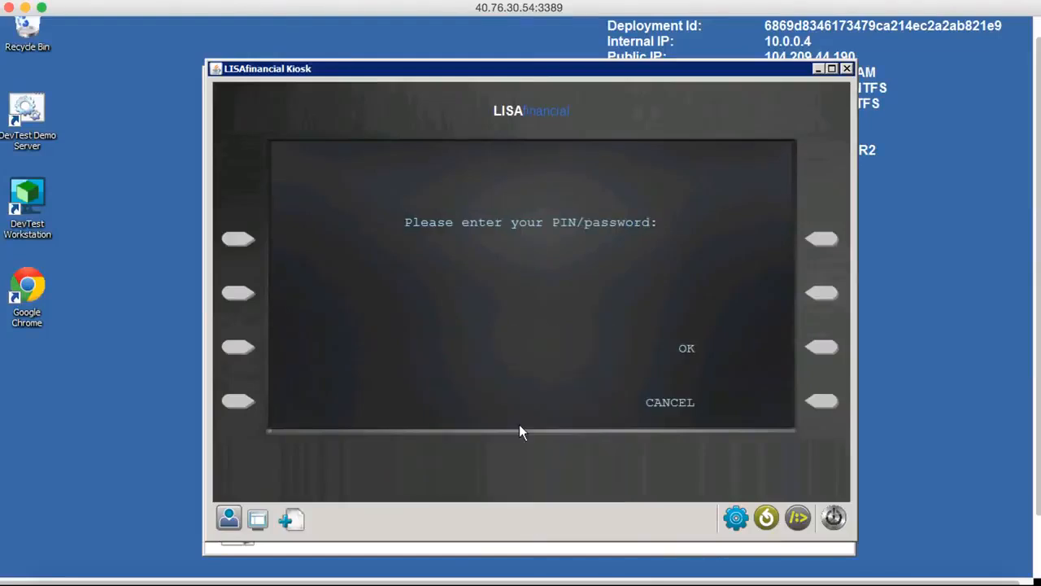
type("****")
left_click(821, 350)
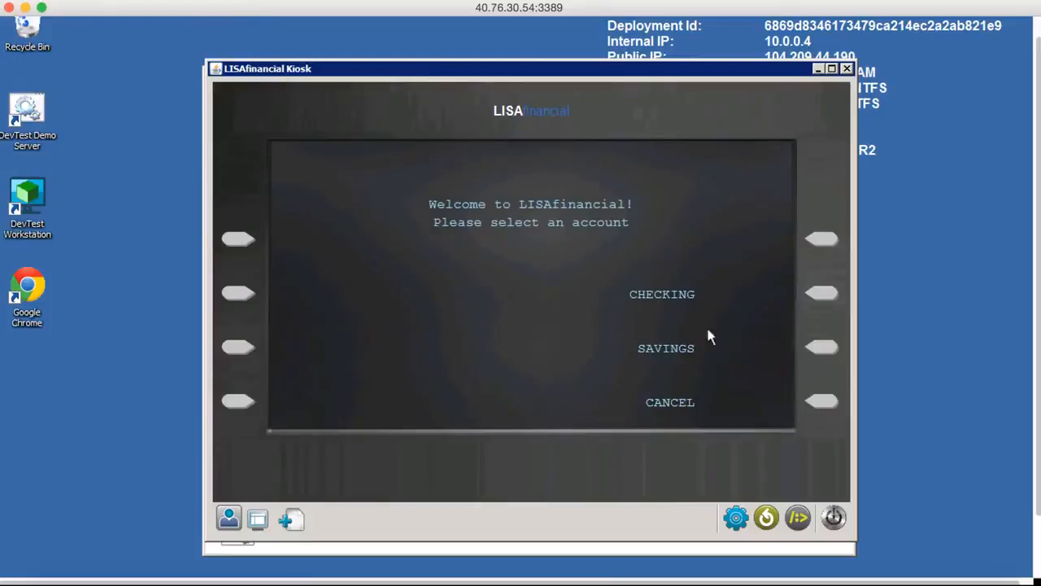
Check the checking account's balance, return to the account's options and cancel the kiosk session.
left_click(823, 294)
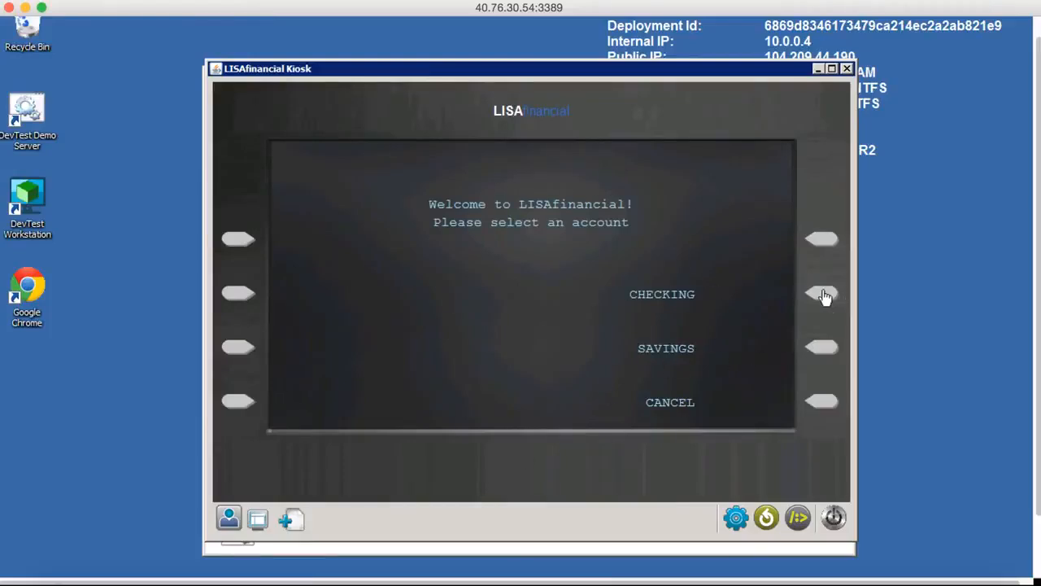
left_click(820, 241)
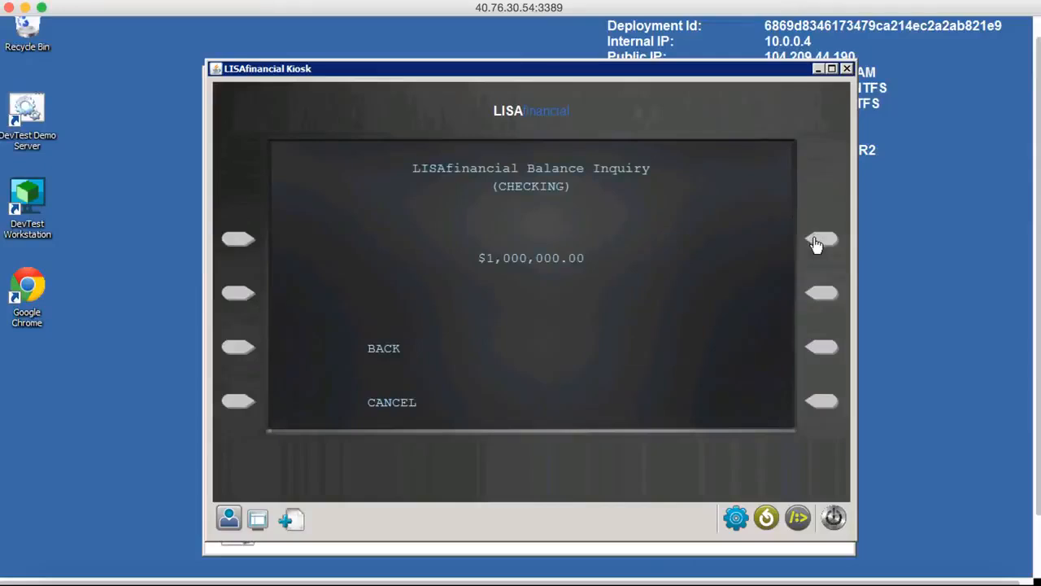
left_click(230, 350)
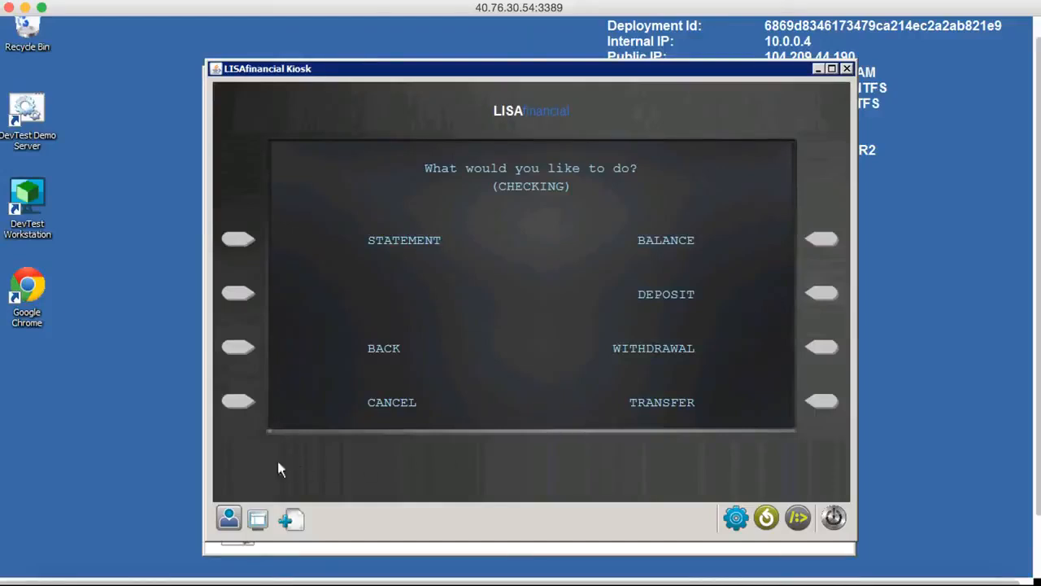
left_click(241, 407)
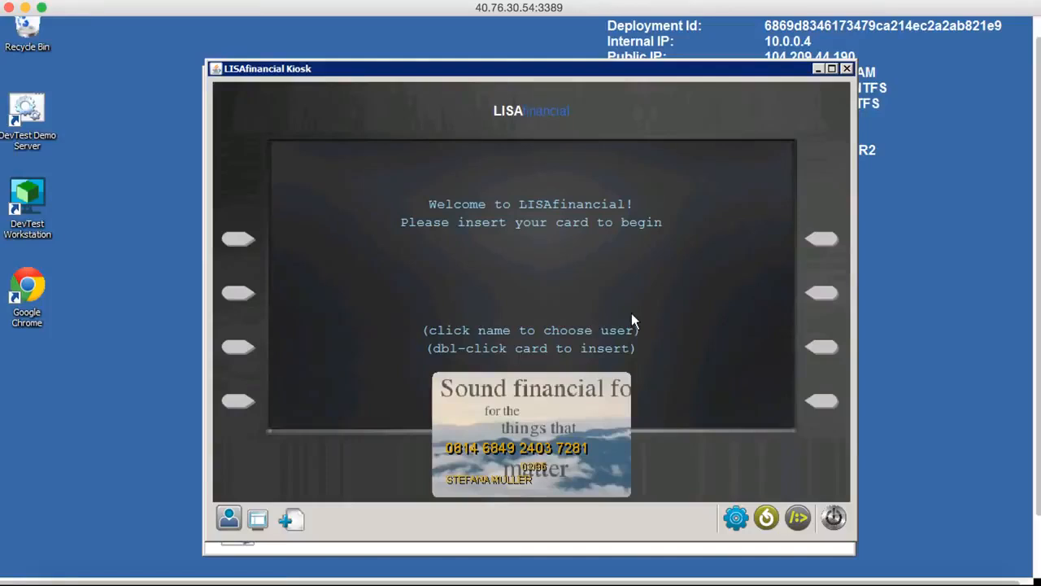
Switch to the DevTest Portal in Chrome and review the lisa recording's name, VSE server and recorder settings.
scroll(631, 320, "down", 3)
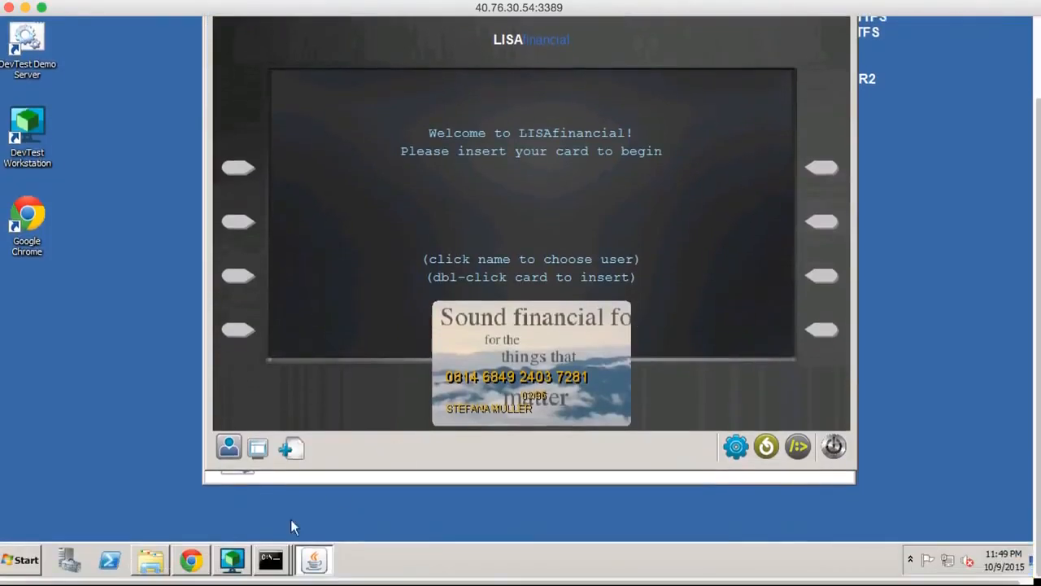
left_click(193, 563)
scroll(318, 476, "up", 3)
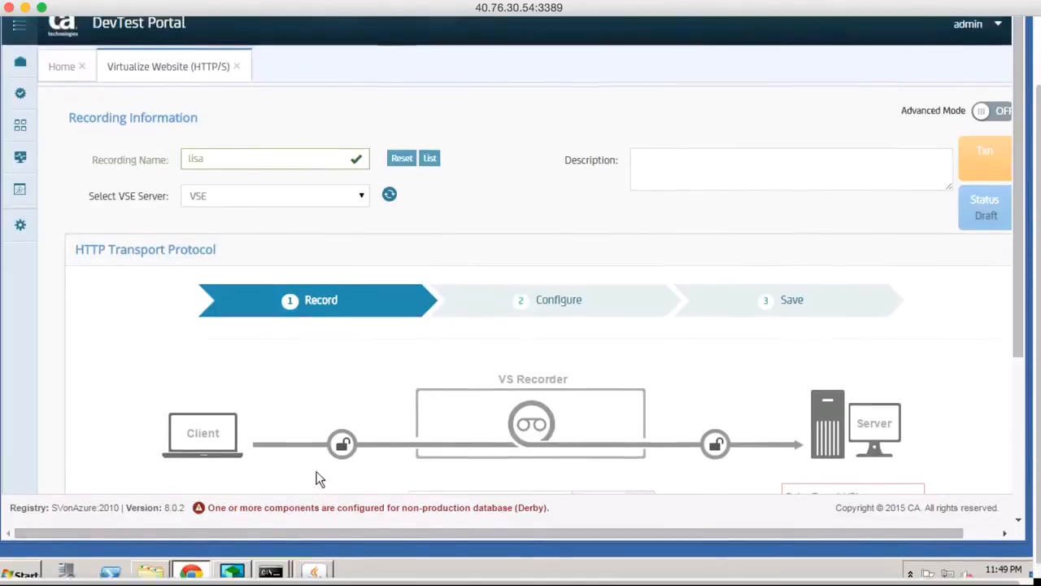
scroll(316, 471, "up", 1)
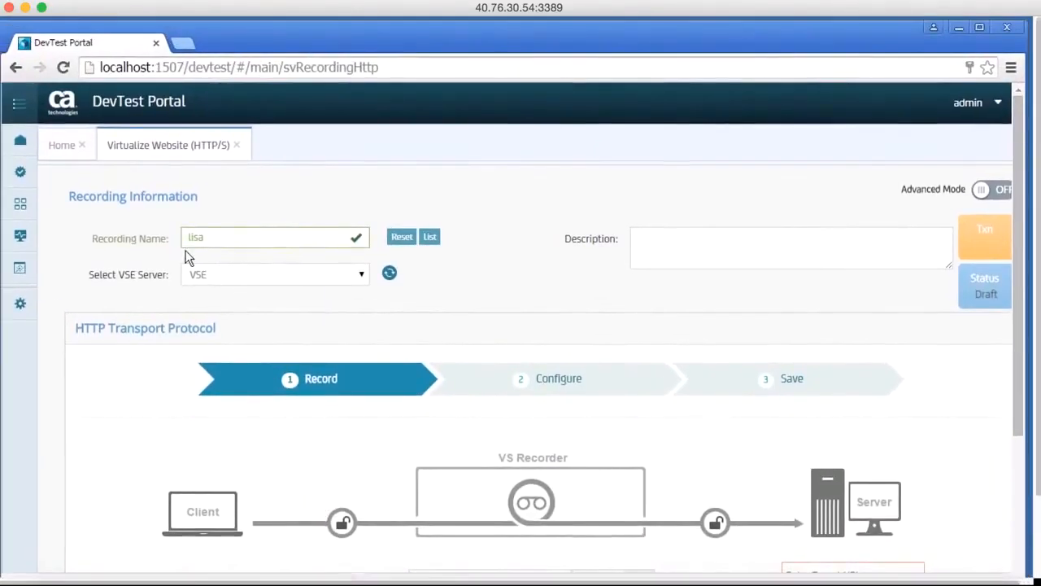
scroll(395, 424, "down", 5)
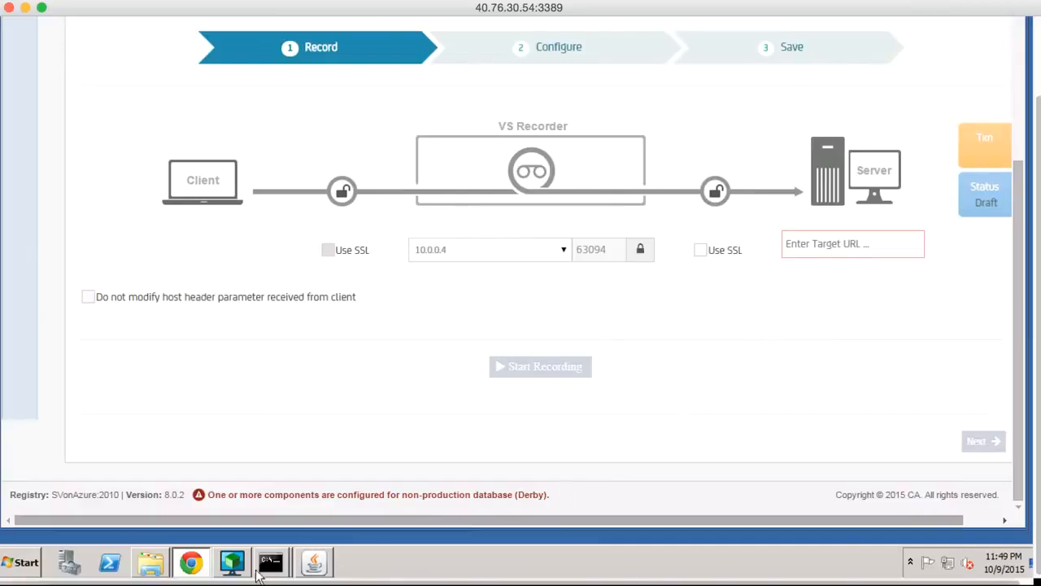
Switch to the LISAfinancial Kiosk and set its configured server port to the VS Recorder's port, 63094.
left_click(318, 569)
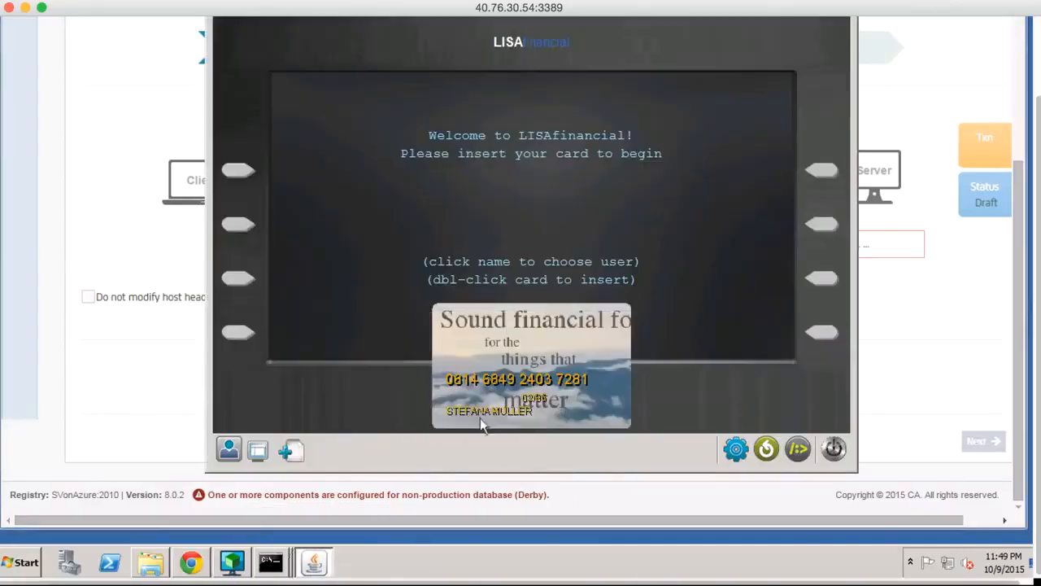
left_click(734, 450)
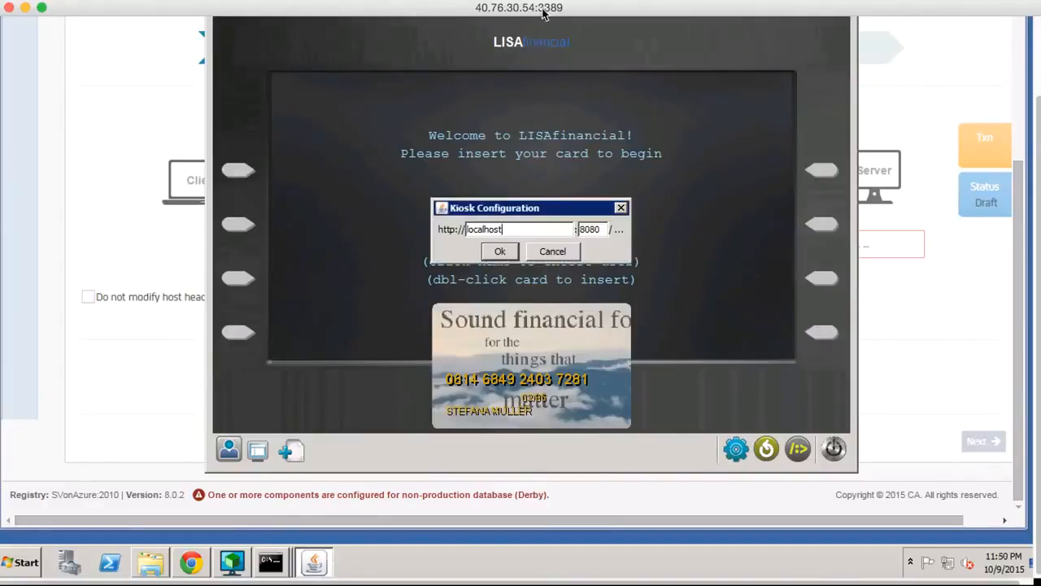
mouse_move(544, 11)
left_mouse_down()
mouse_move(534, 24)
mouse_move(556, 8)
left_mouse_up()
left_click(146, 332)
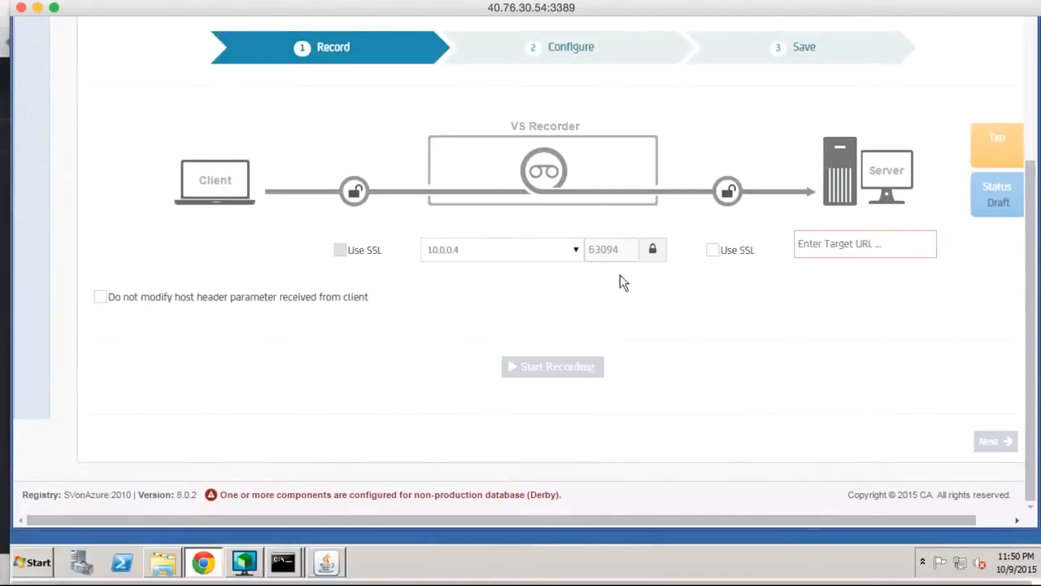
left_click(328, 563)
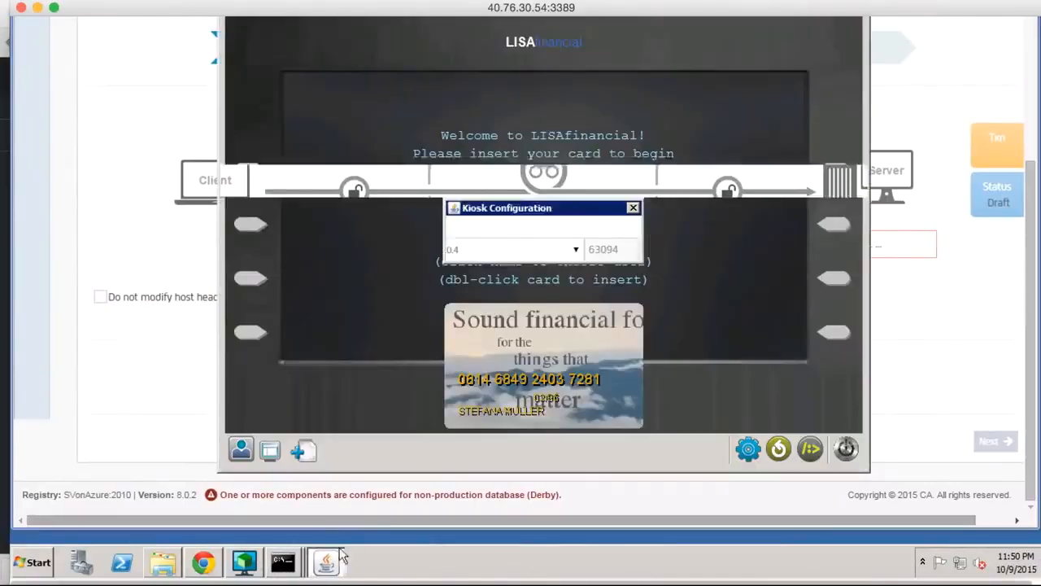
left_click(602, 231)
double_click(602, 231)
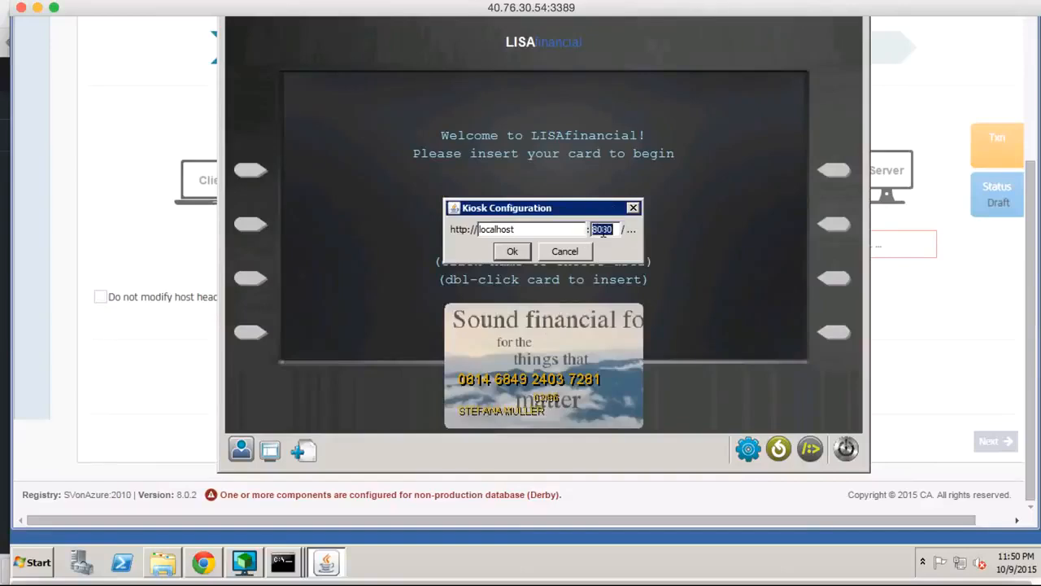
type("62394")
left_click(510, 253)
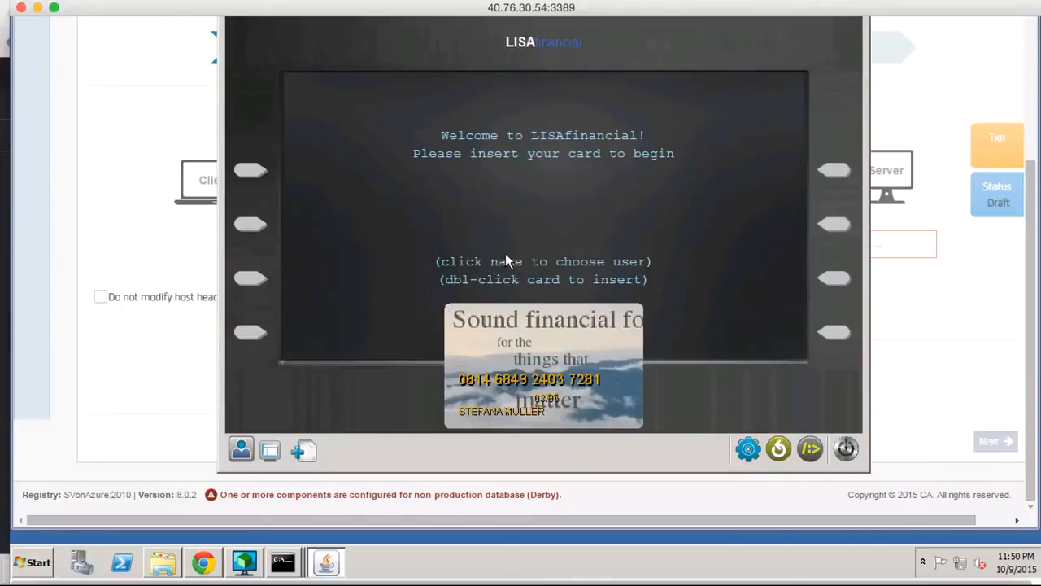
Switch to the DevTest Portal and set the recording's target server URL to localhost:8080.
left_click(135, 431)
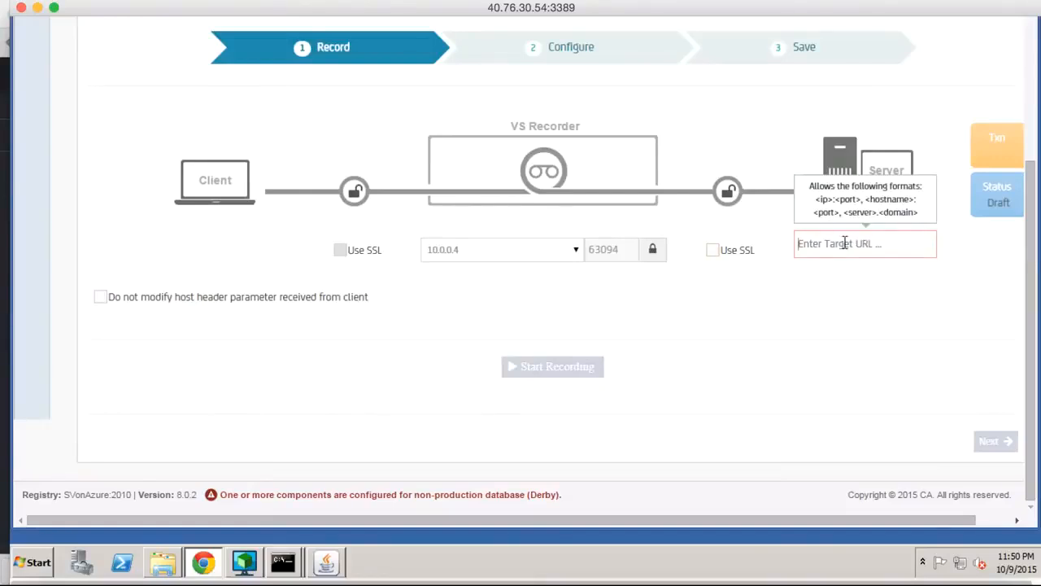
type("localhost")
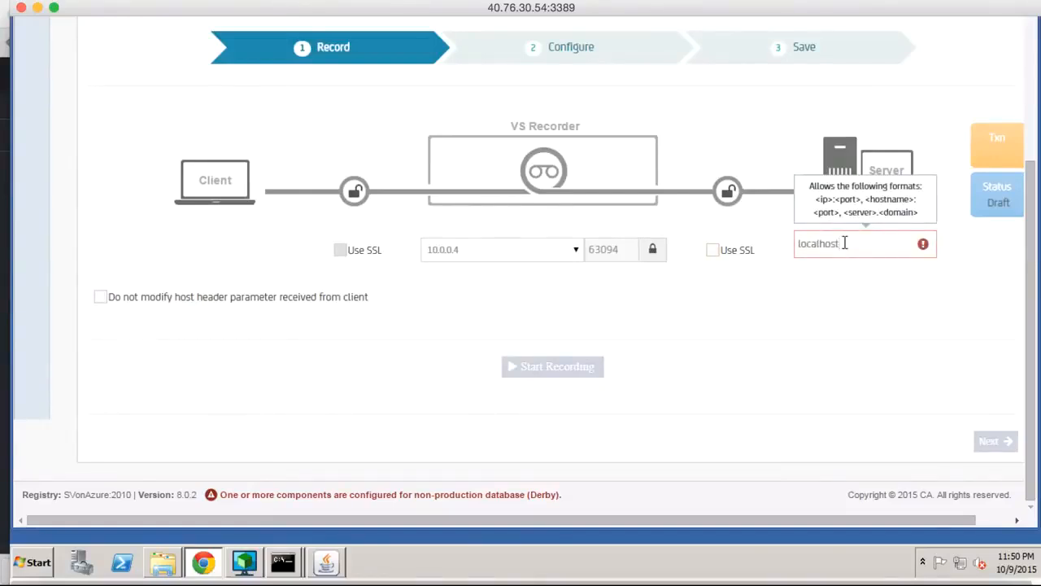
type(":10")
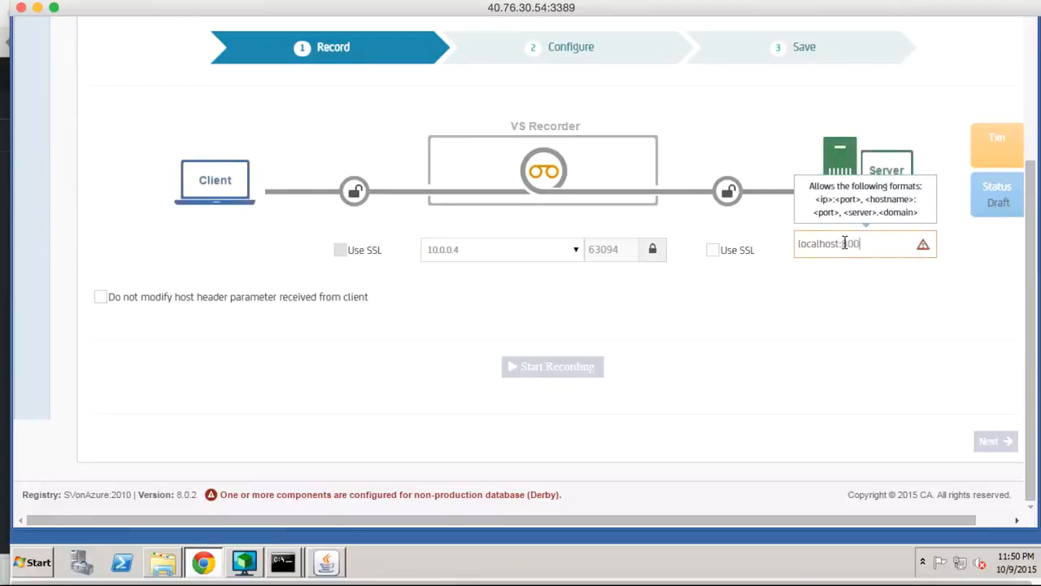
type("80")
left_click(846, 314)
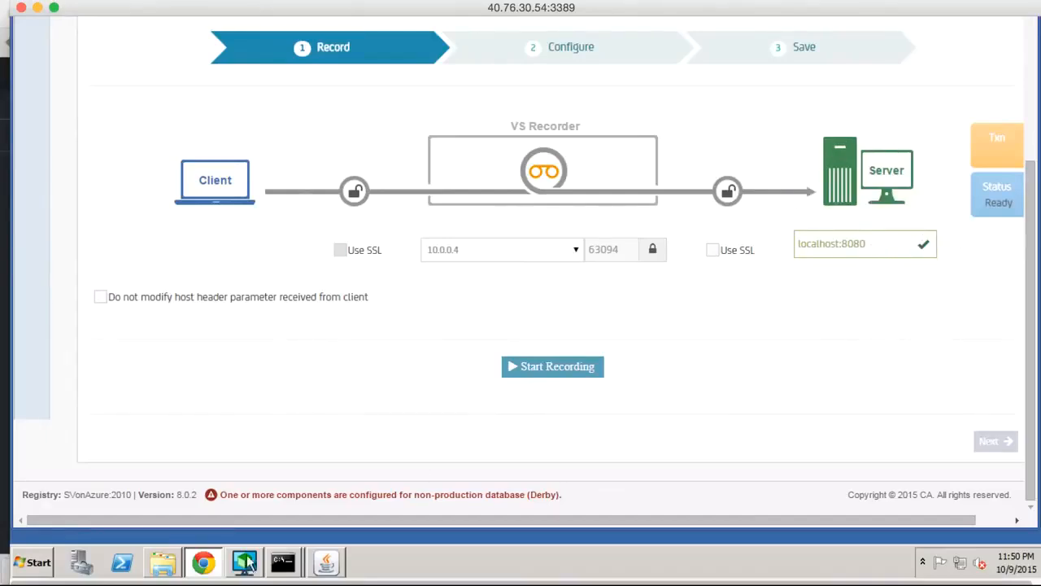
Check the HTTP port in the DevTest Demo Server console's startup log, and minimize the console.
mouse_move(279, 569)
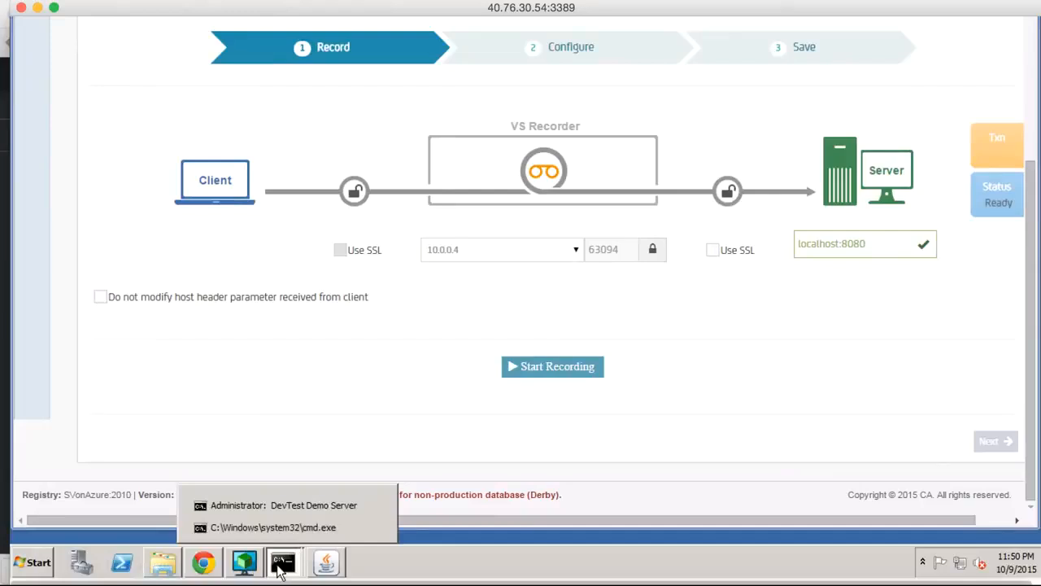
left_click(273, 504)
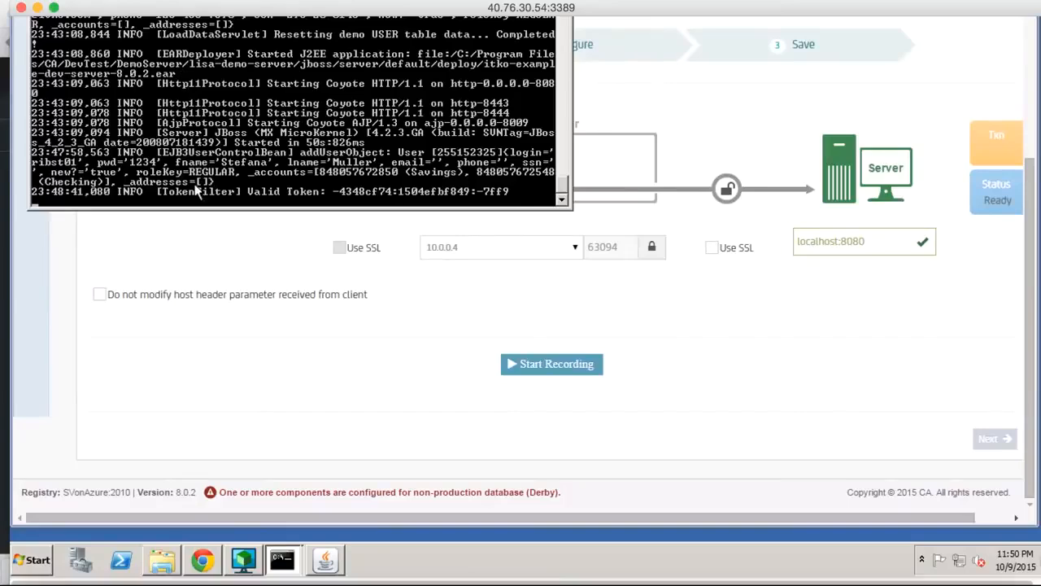
scroll(171, 284, "up", 5)
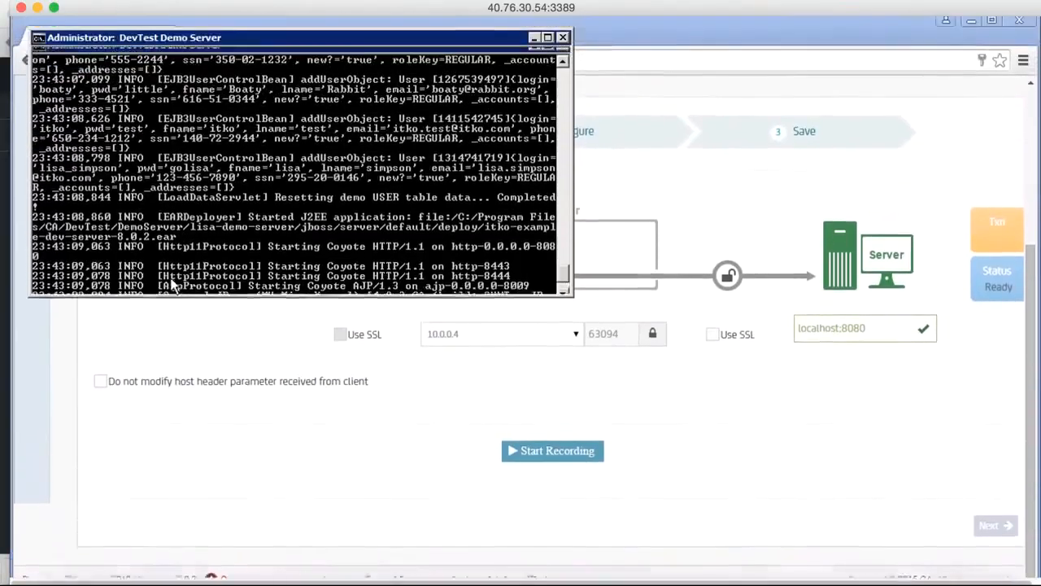
left_click(534, 46)
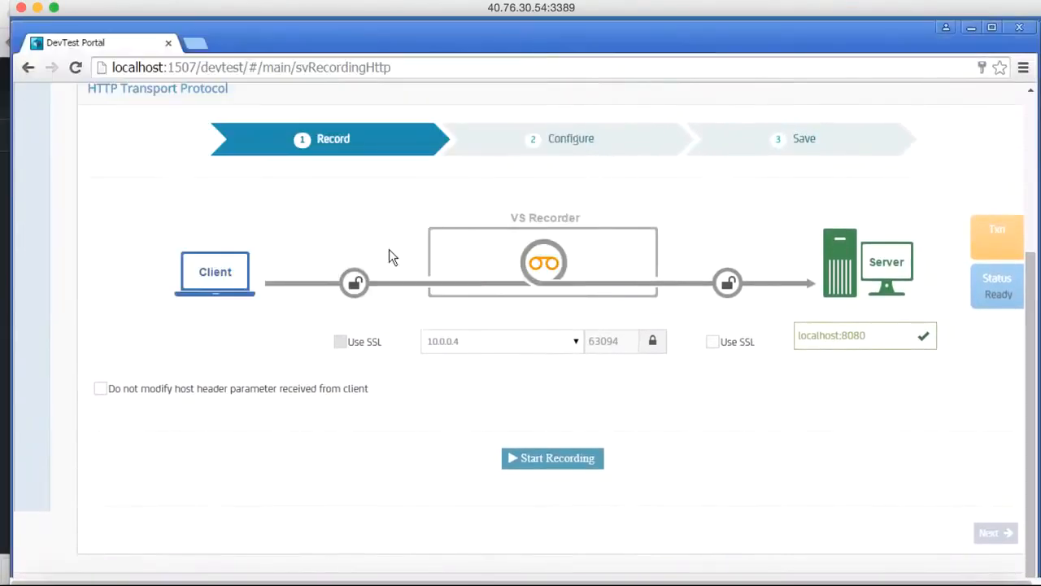
Start the lisa HTTP/S recording in the DevTest Portal.
scroll(331, 466, "down", 1)
scroll(331, 466, "down", 1)
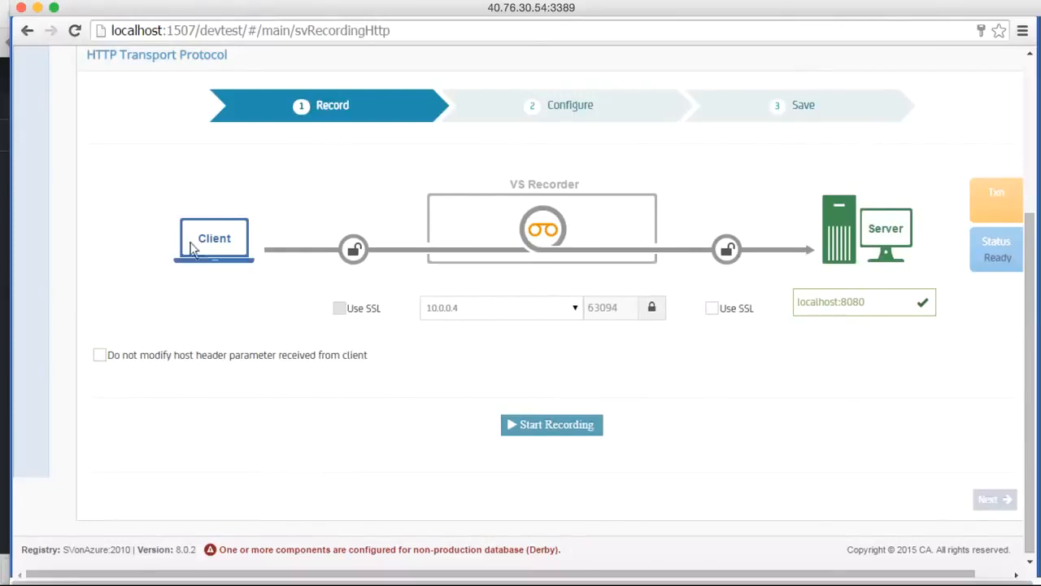
left_click(532, 433)
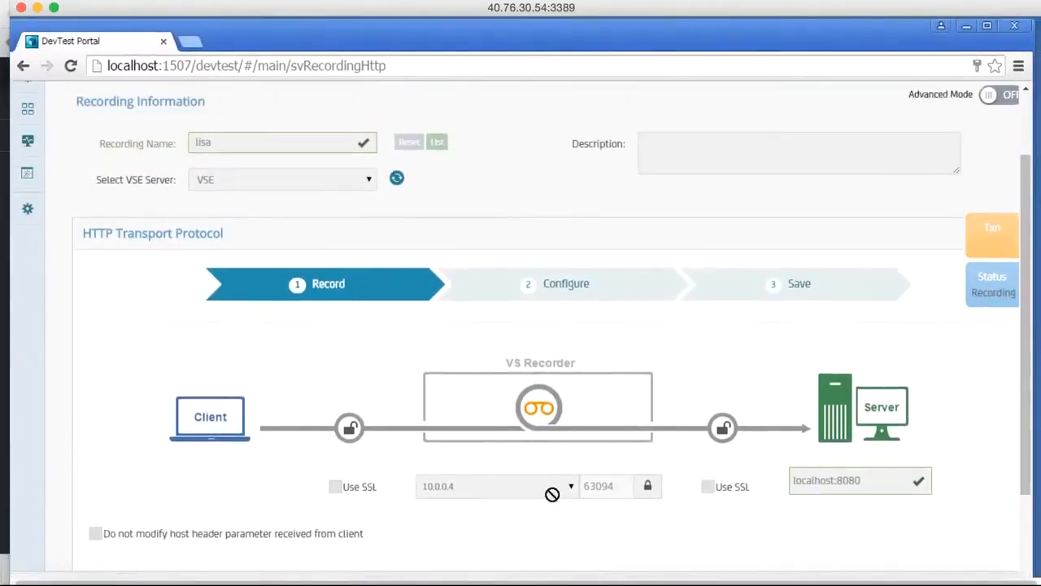
Switch to the LISAfinancial Kiosk, insert the displayed card and sign in with the account's PIN/password.
scroll(553, 499, "down", 3)
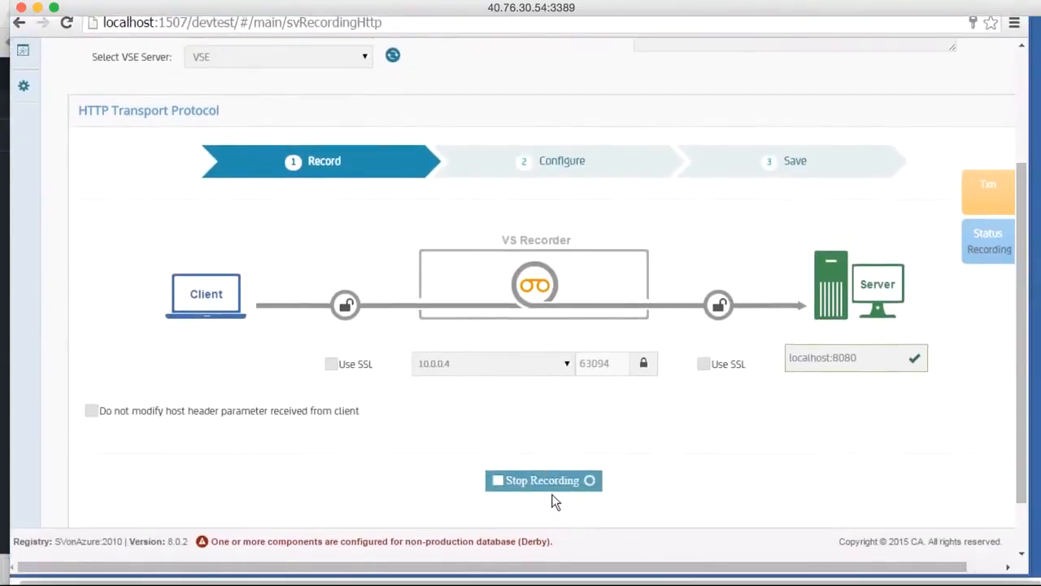
scroll(554, 499, "down", 3)
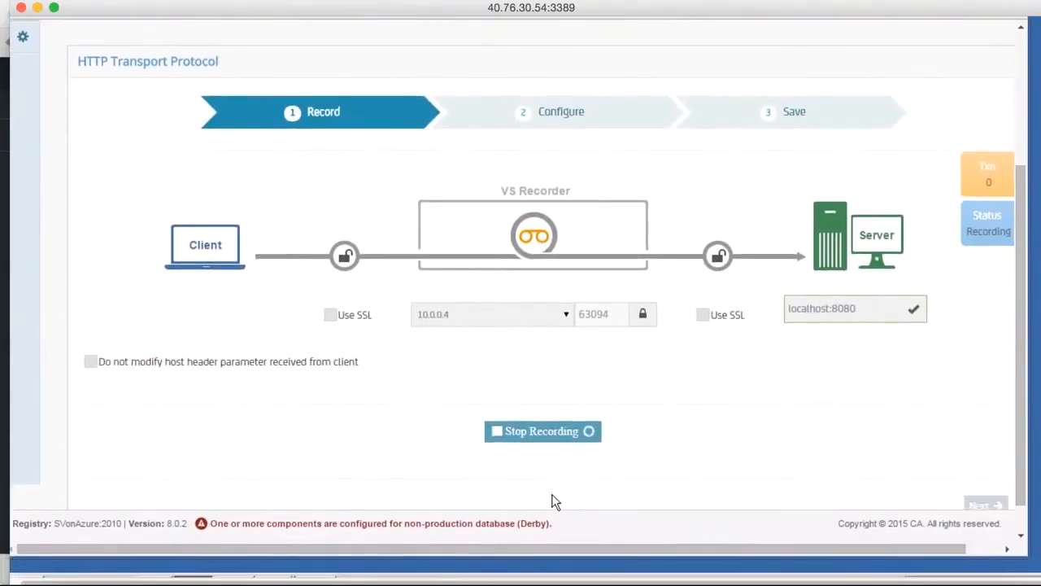
scroll(440, 545, "down", 2)
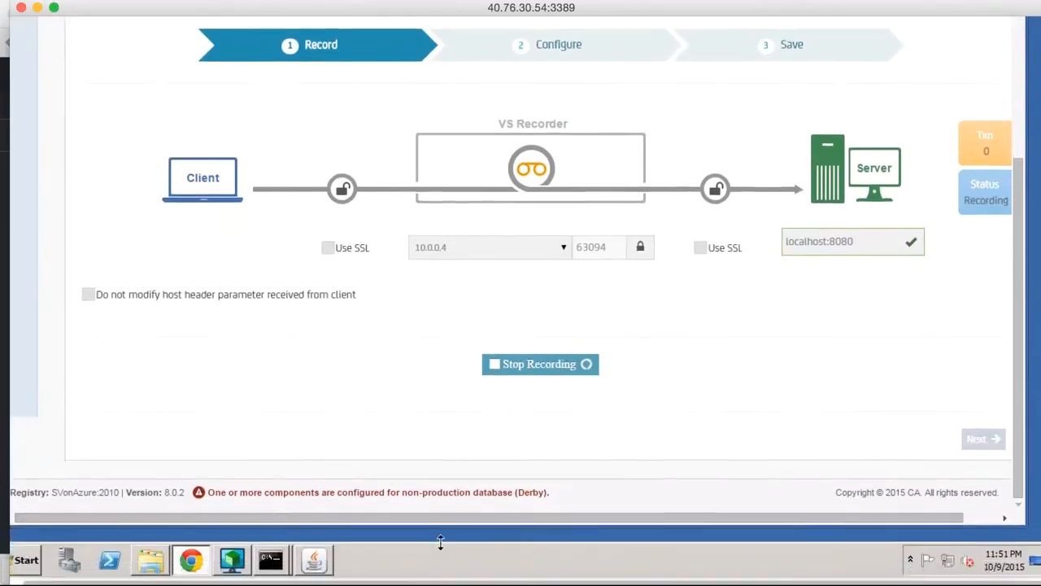
left_click(314, 559)
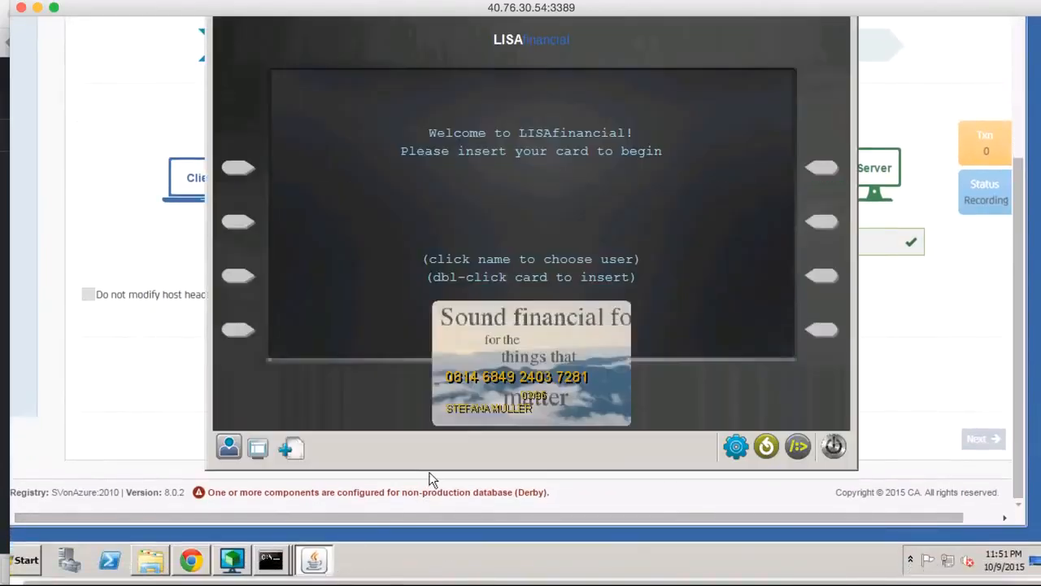
scroll(430, 480, "up", 5)
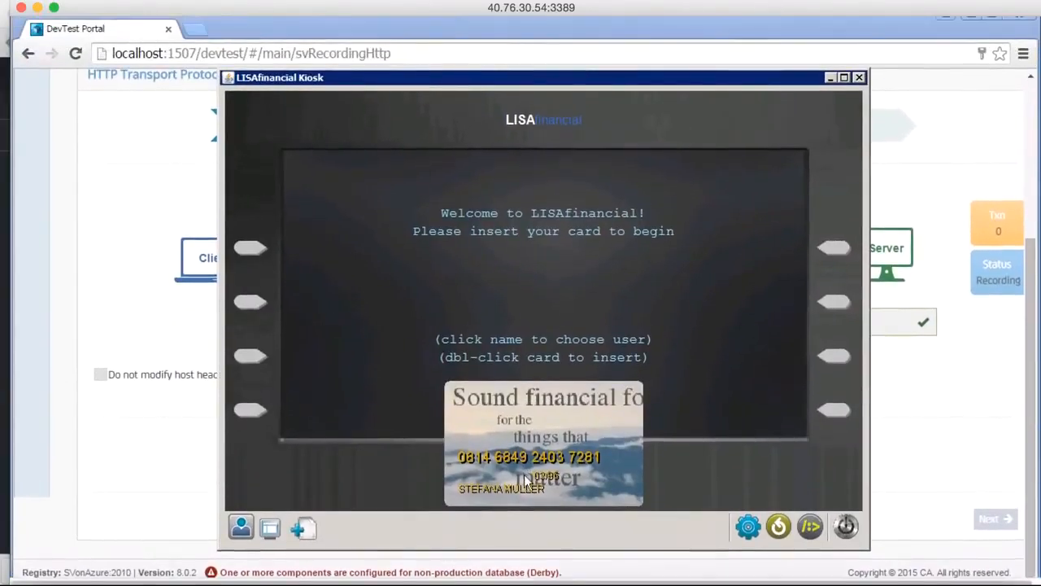
double_click(530, 417)
type("12")
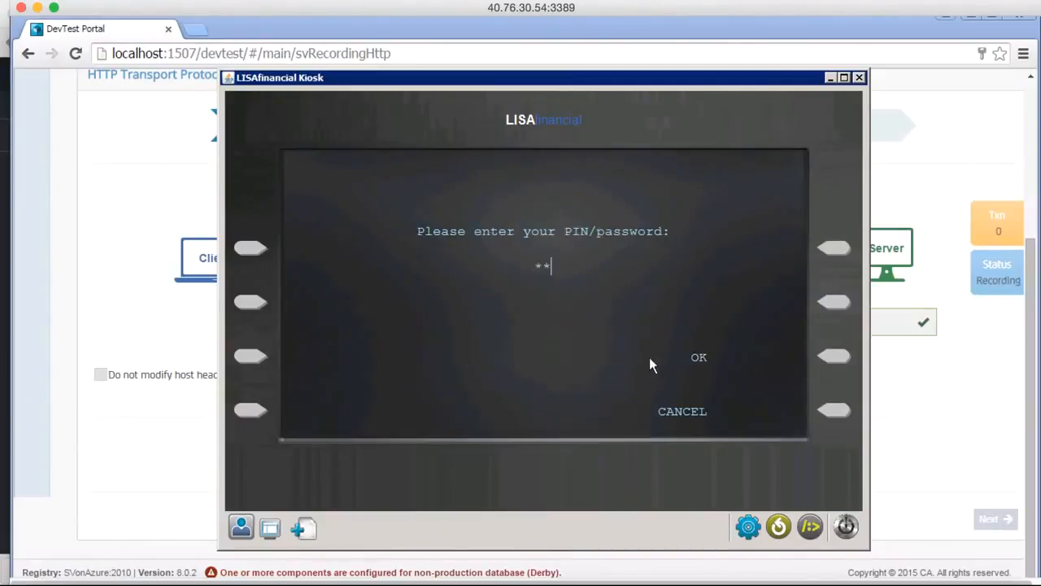
type("34")
left_click(830, 359)
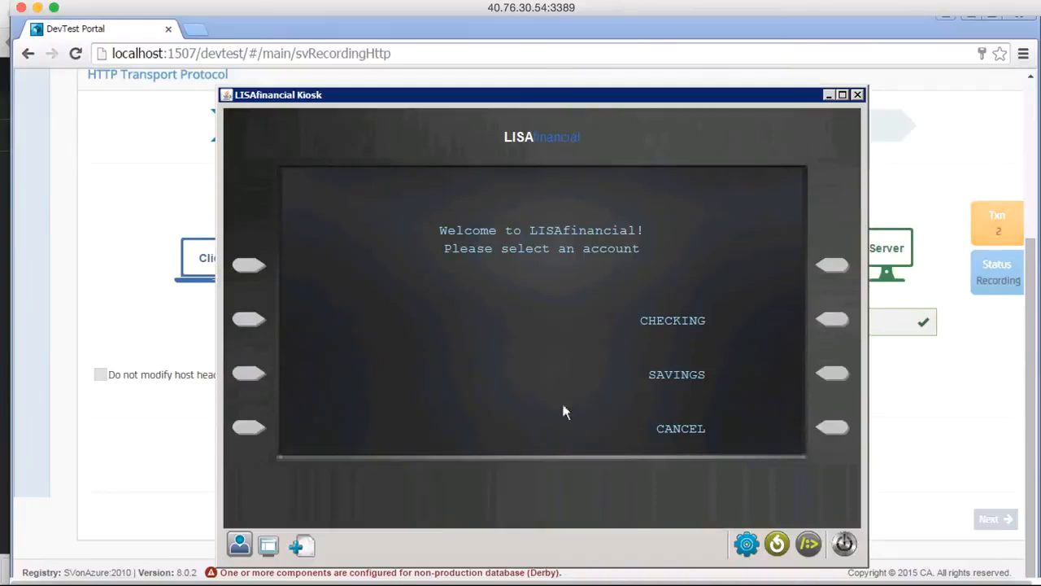
Request the checking account's balance through the recorder and return to the account's options.
left_click(832, 319)
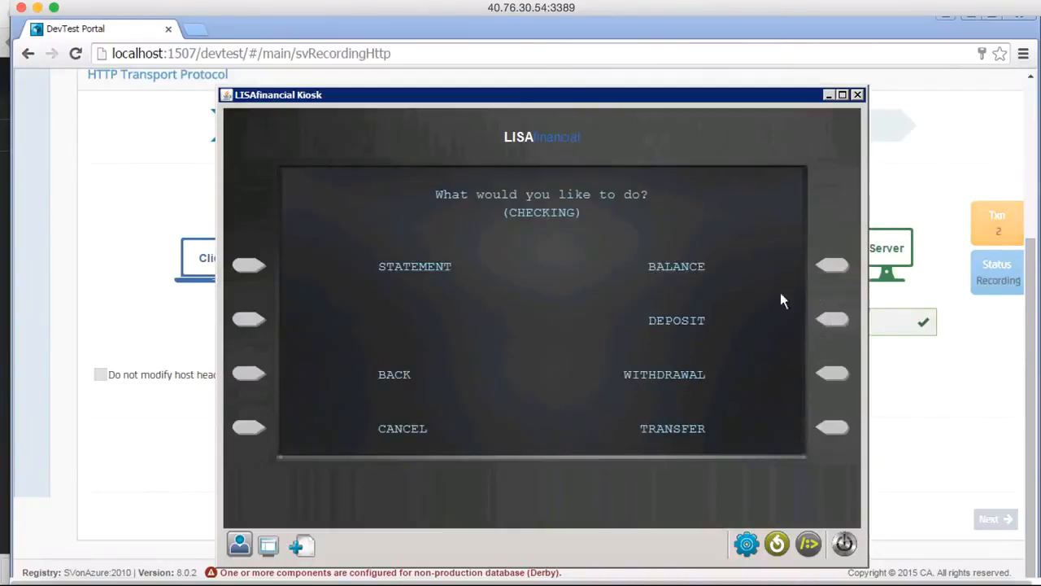
left_click(831, 266)
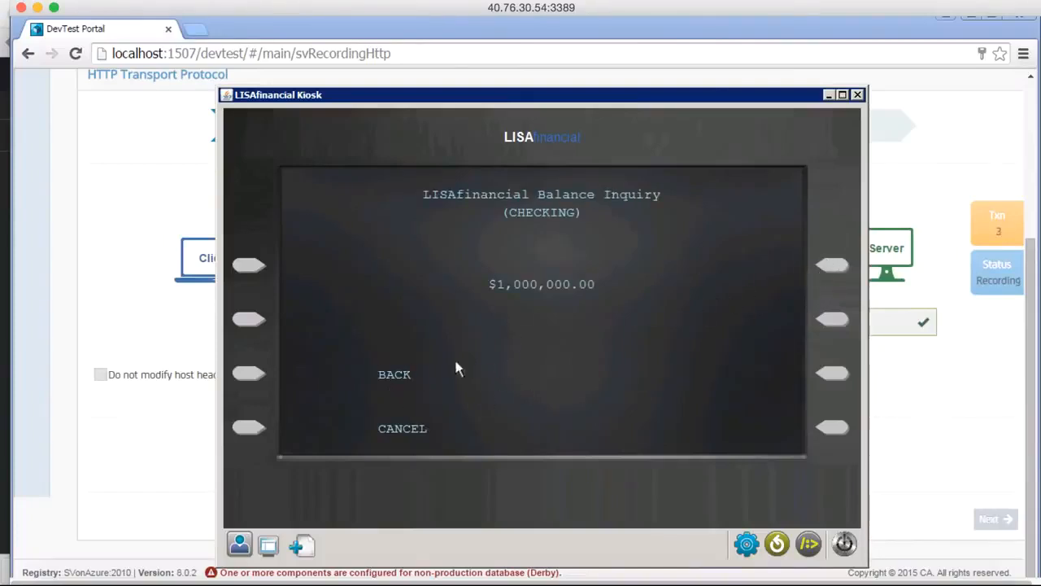
left_click(249, 375)
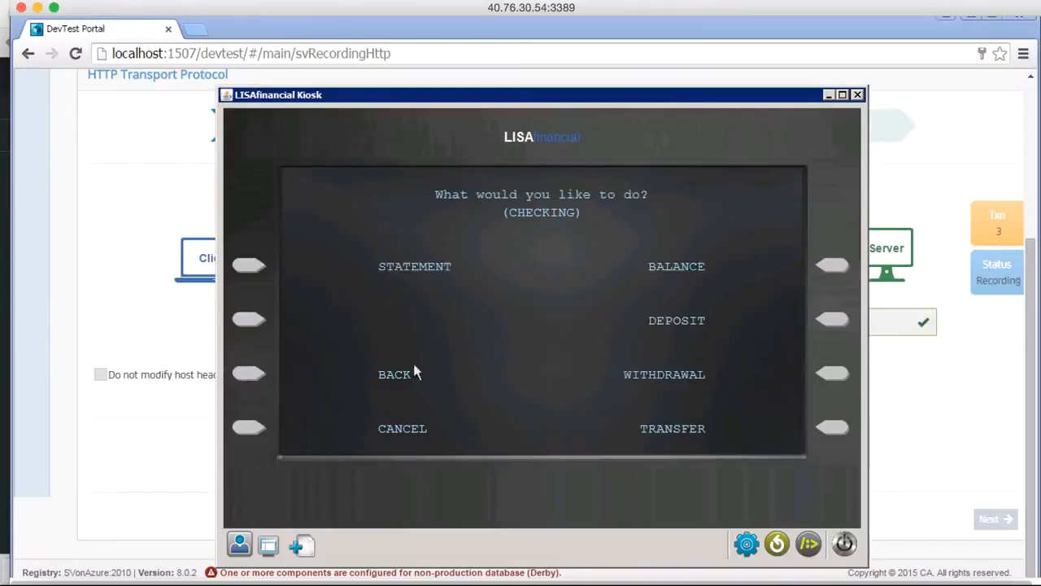
Deposit $10.00 and $20.00 into the checking account as two separate transactions, returning to the account's options.
left_click(834, 320)
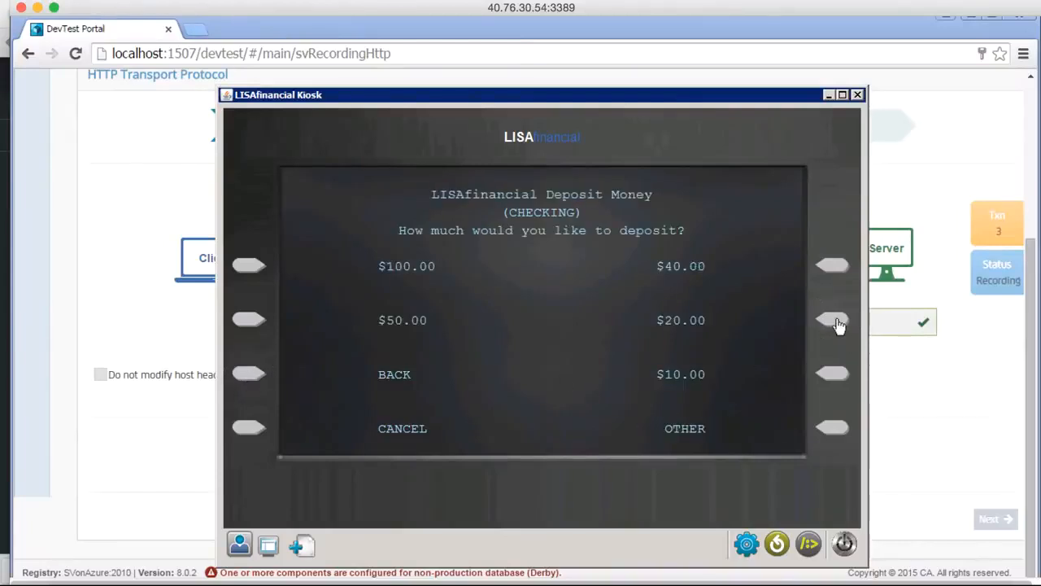
left_click(833, 374)
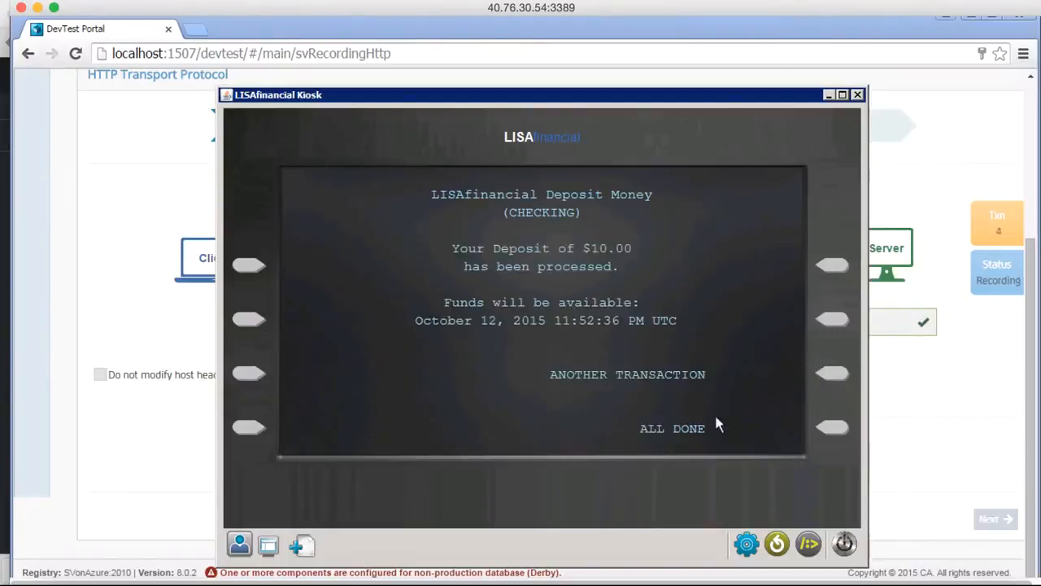
left_click(838, 372)
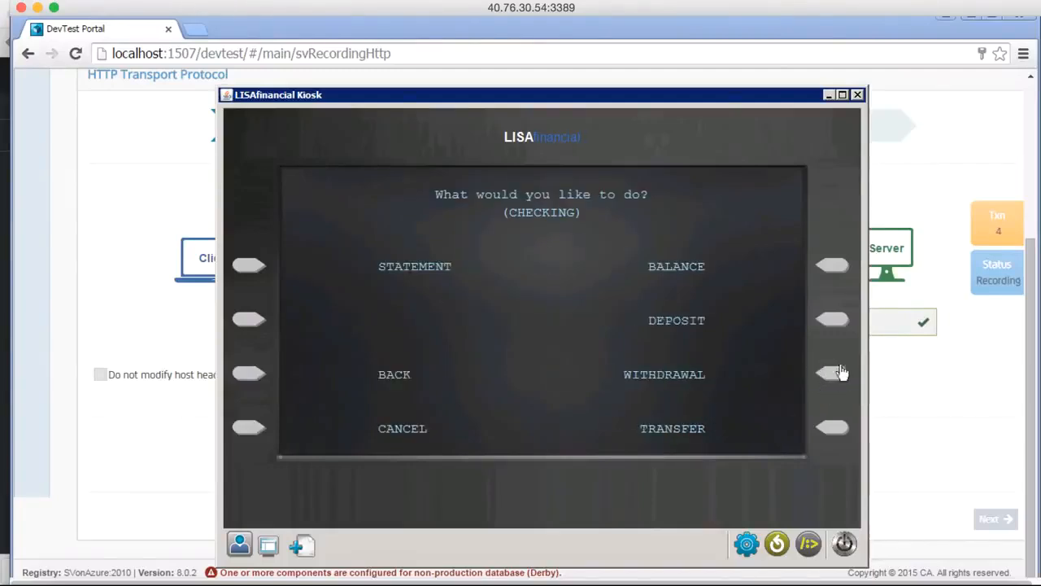
left_click(833, 320)
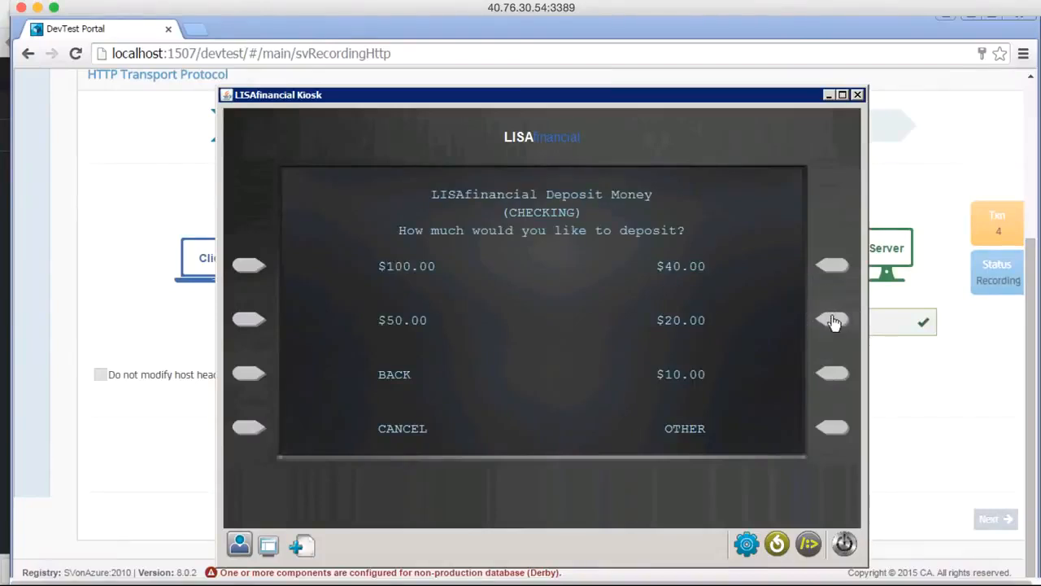
left_click(833, 321)
left_click(827, 376)
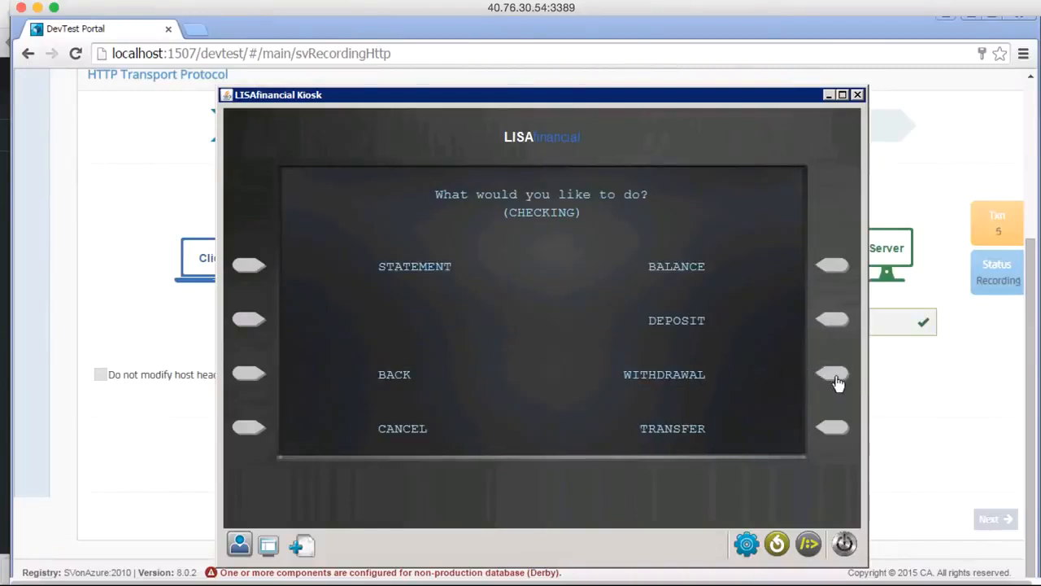
Withdraw $100.00 from the checking account and choose to make another transaction.
left_click(836, 376)
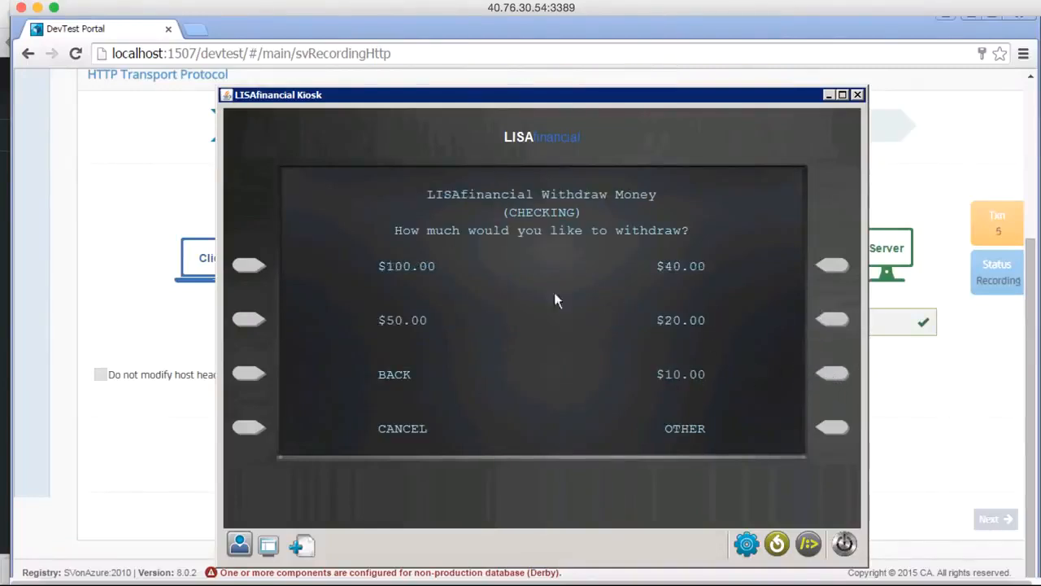
left_click(249, 266)
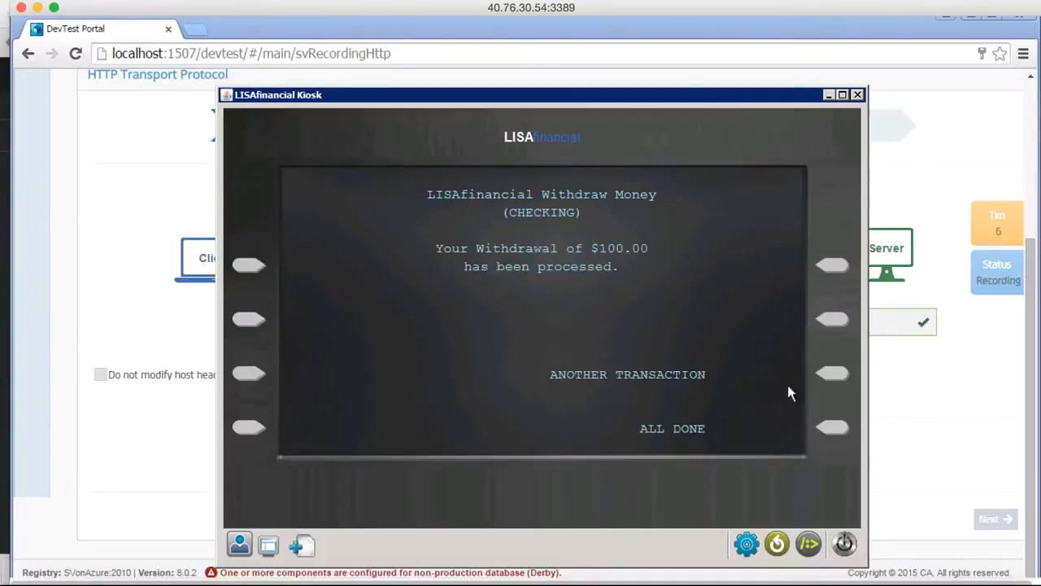
left_click(835, 375)
Transfer $40.00 from checking to savings and finish the kiosk session.
left_click(830, 431)
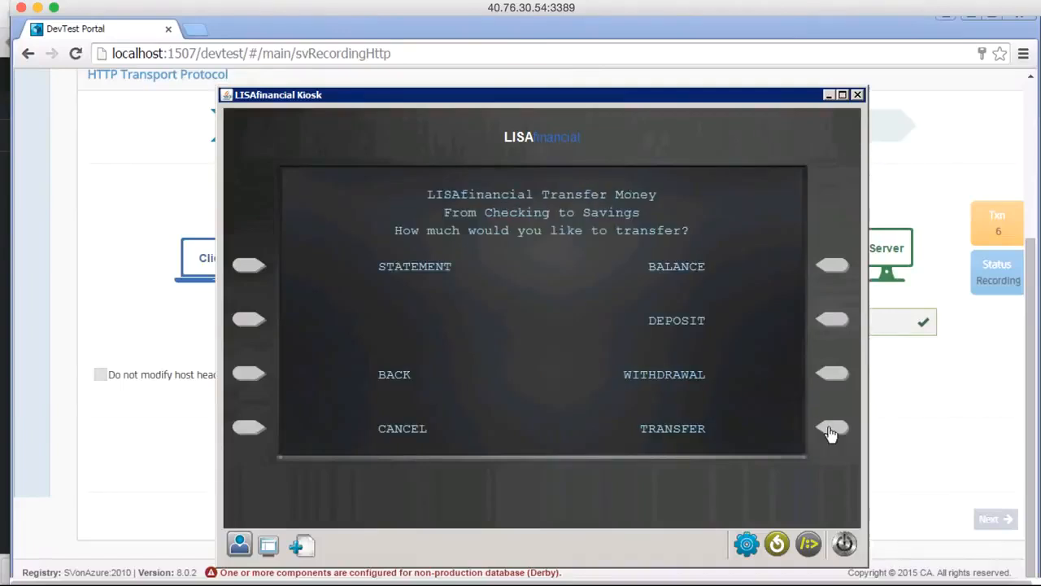
left_click(830, 269)
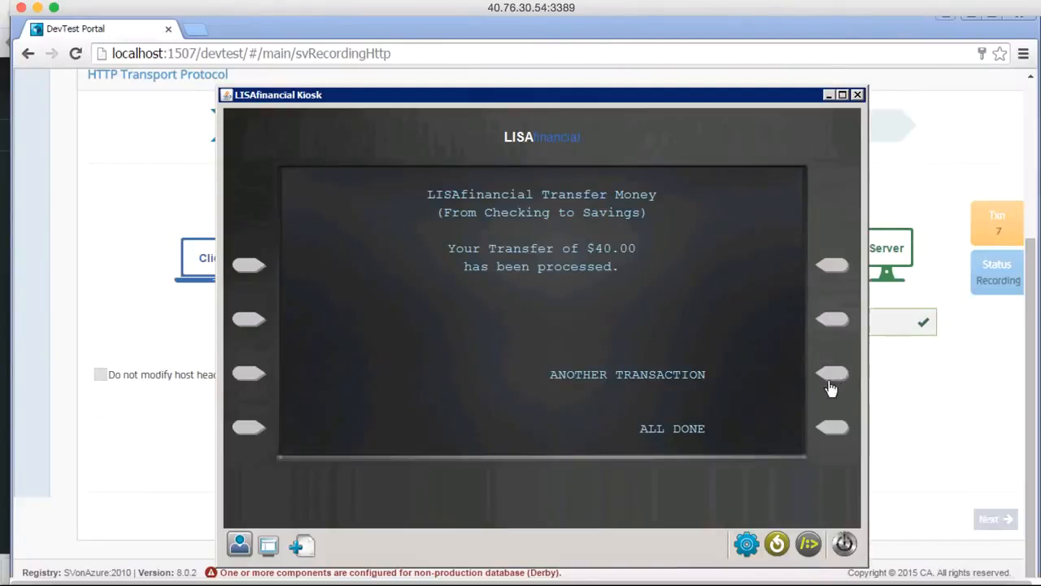
left_click(833, 427)
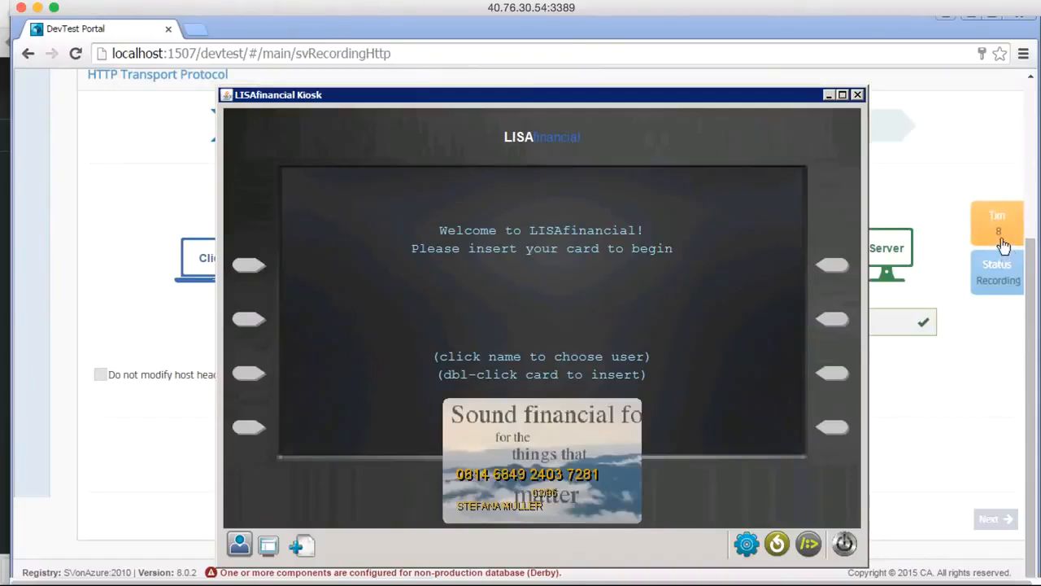
Switch to the DevTest Portal, preview the recorded transactions and stop the recording.
left_click(950, 452)
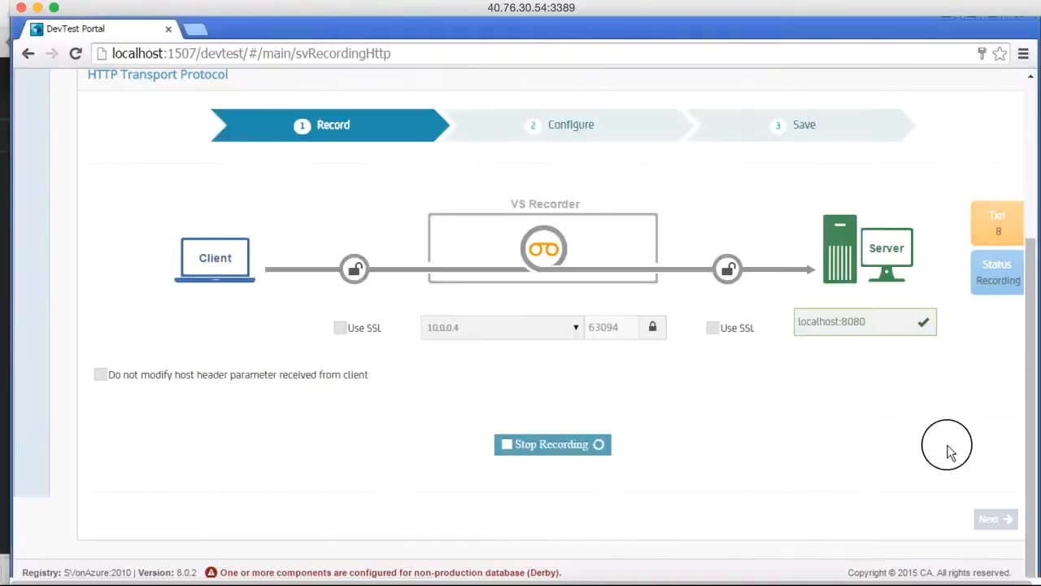
left_click(998, 230)
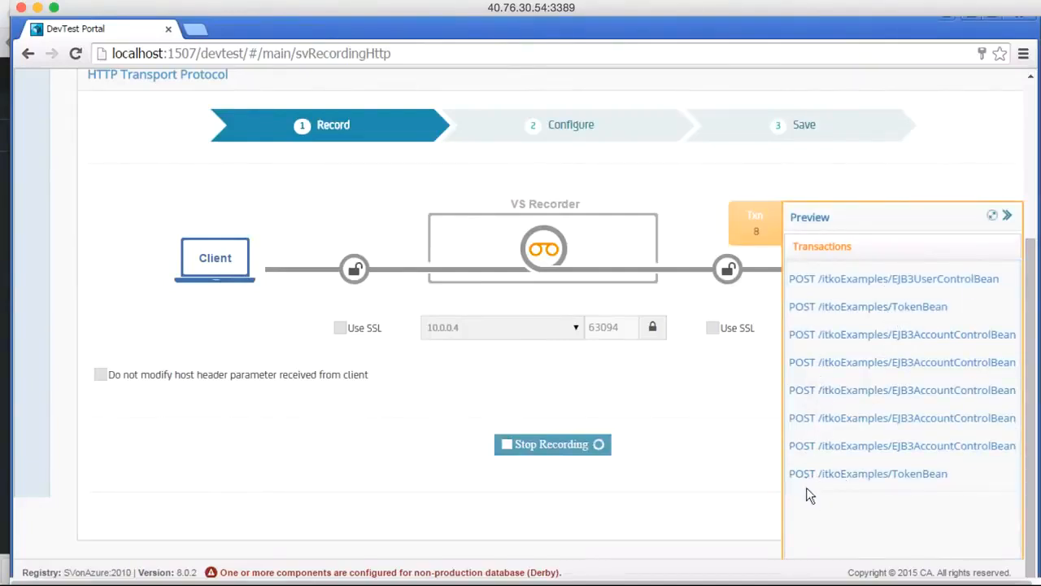
left_click(744, 219)
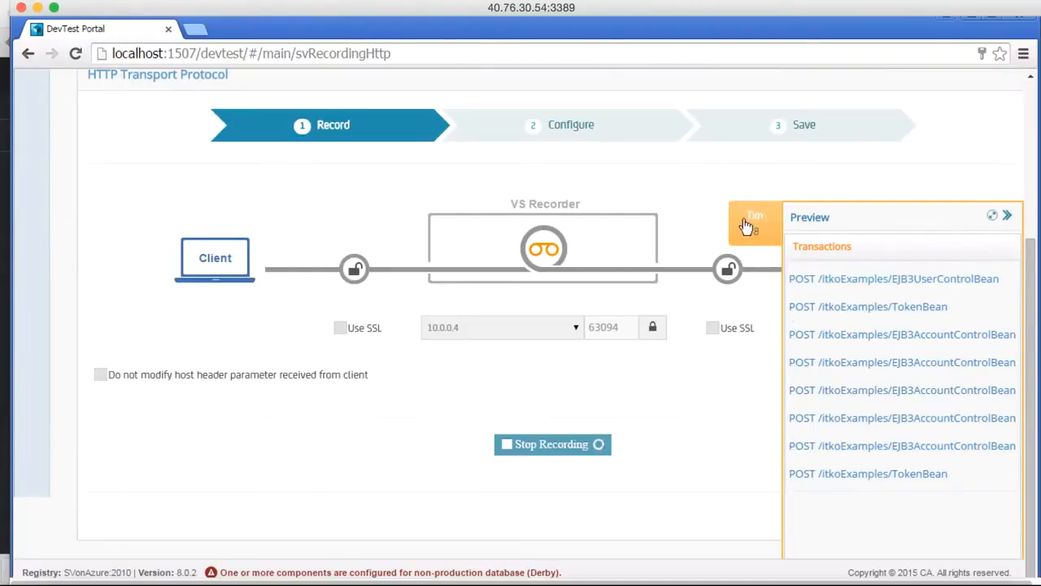
left_click(542, 453)
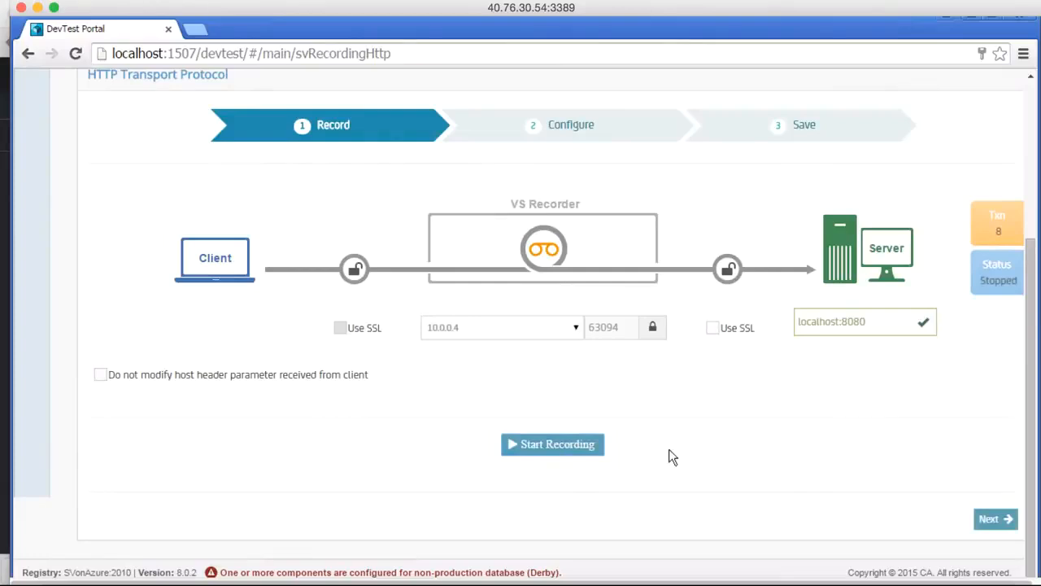
scroll(672, 457, "up", 2)
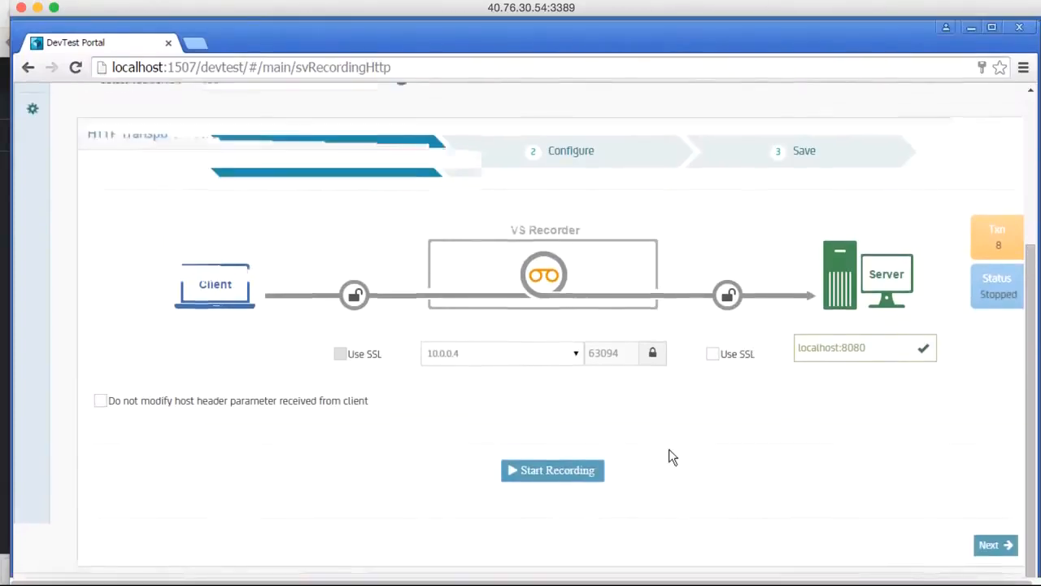
Advance to the Configure stage and apply the Web Services (SOAP) request data protocol to the recorded transactions.
scroll(672, 457, "down", 3)
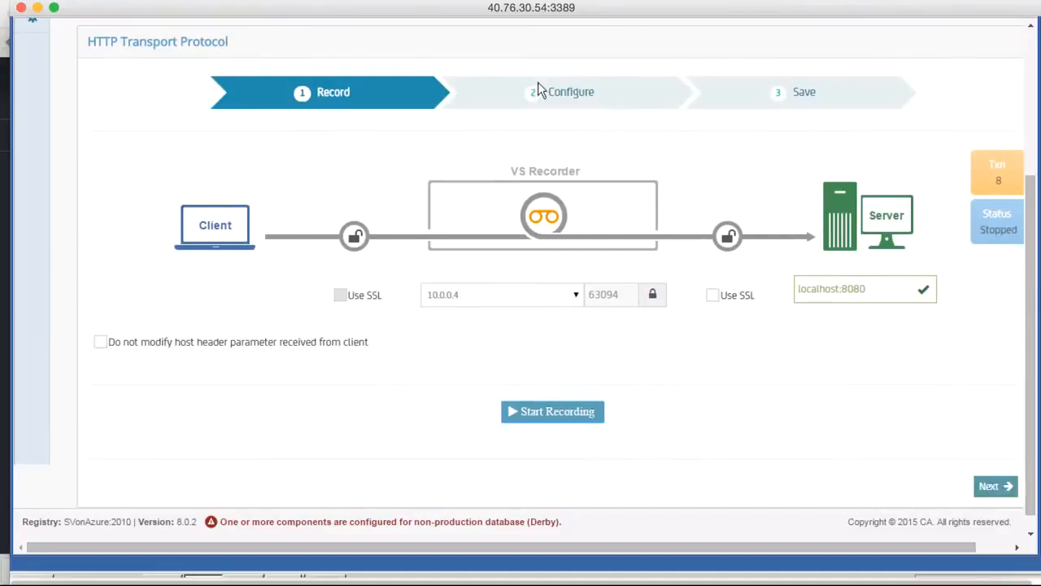
left_click(991, 487)
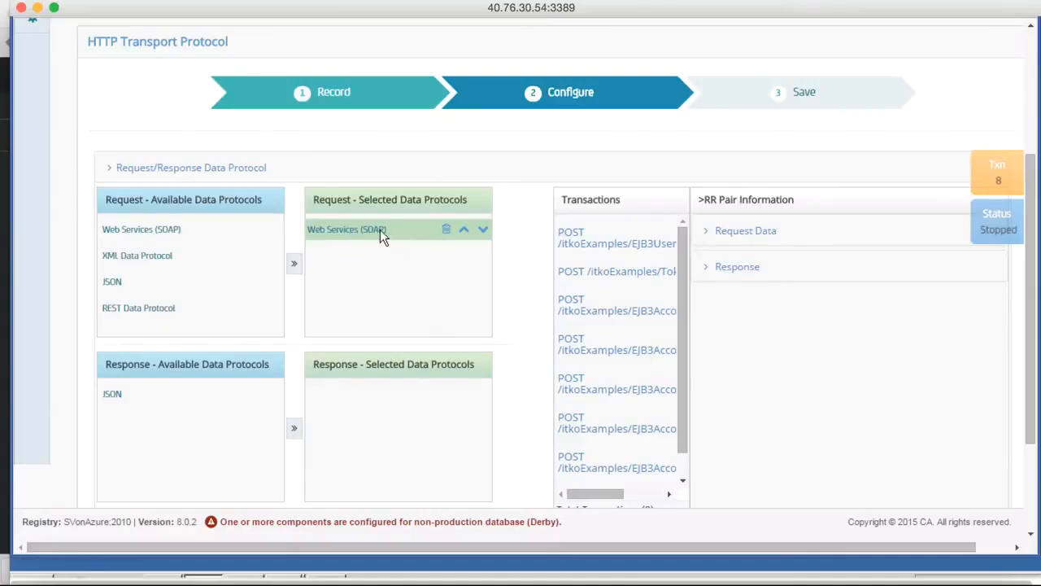
scroll(544, 354, "down", 3)
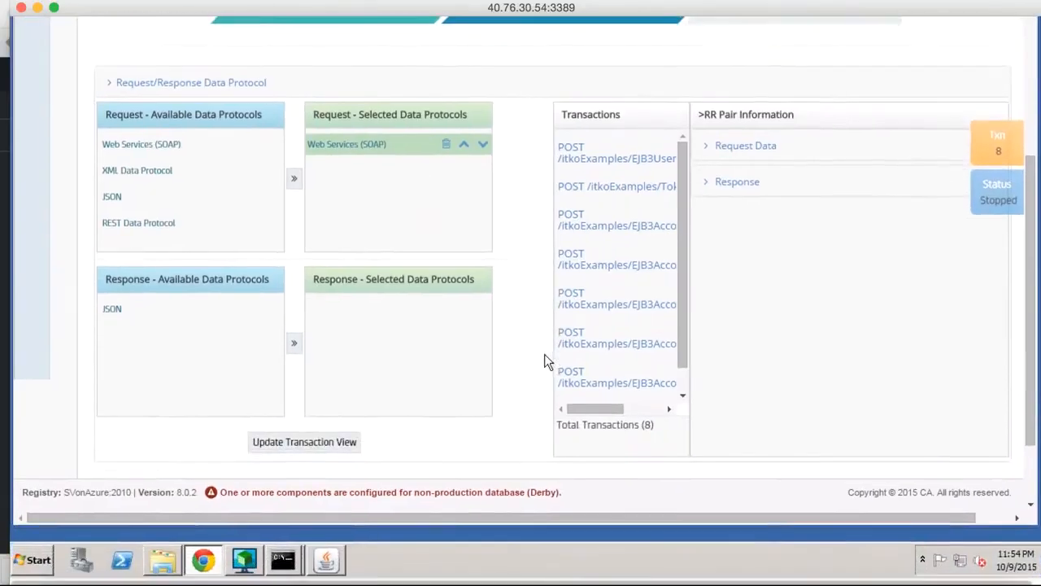
left_click(280, 440)
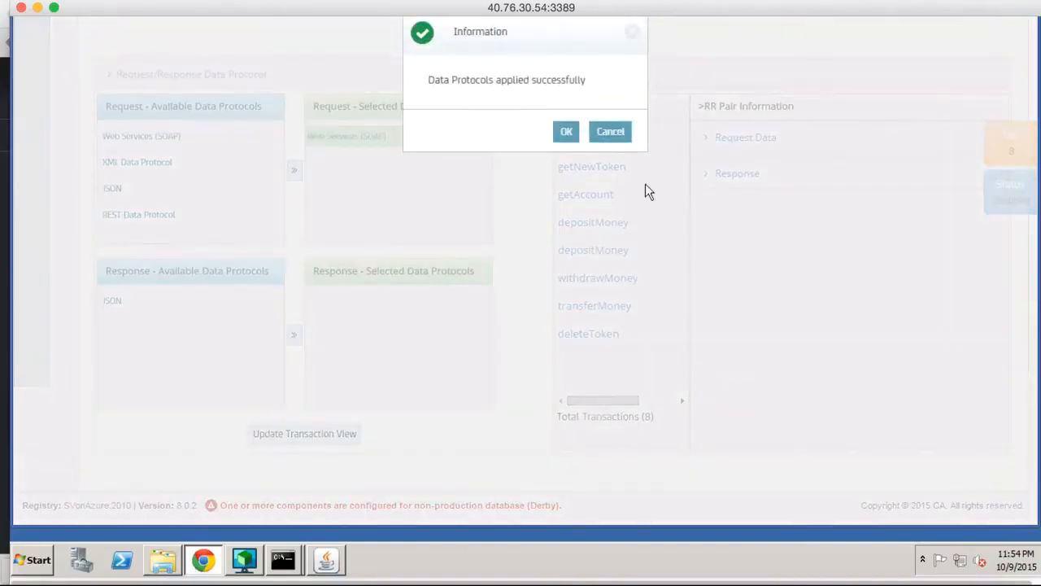
left_click(567, 133)
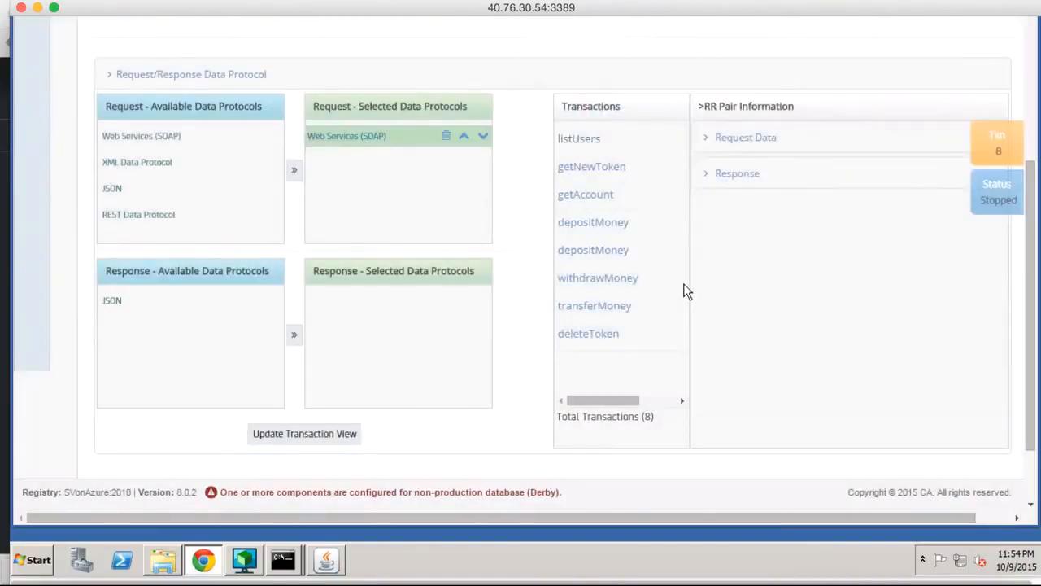
Examine the request and response meta data of the listUsers transaction.
scroll(684, 289, "up", 4)
scroll(686, 291, "down", 2)
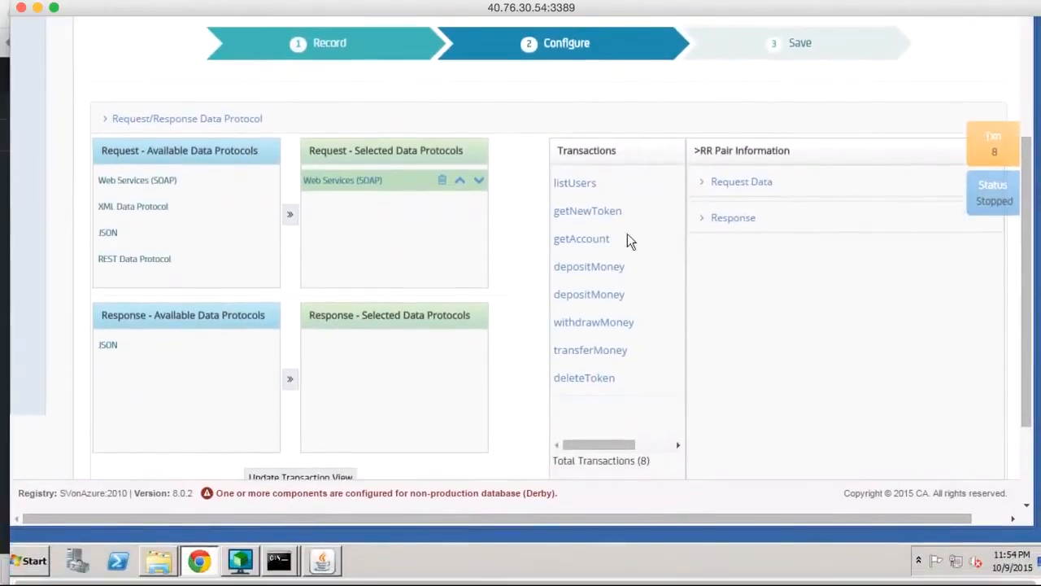
left_click(587, 184)
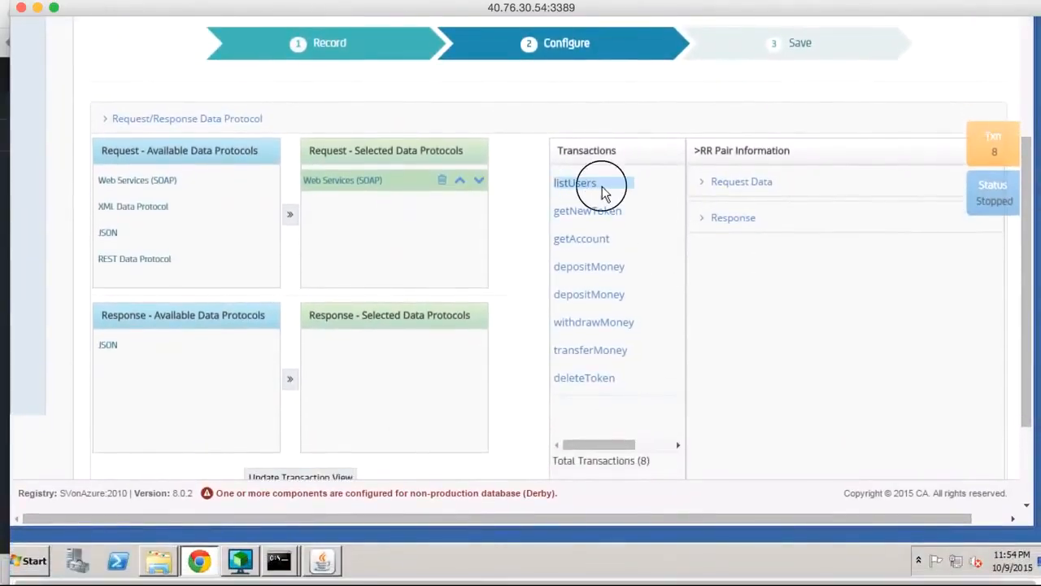
left_click(698, 186)
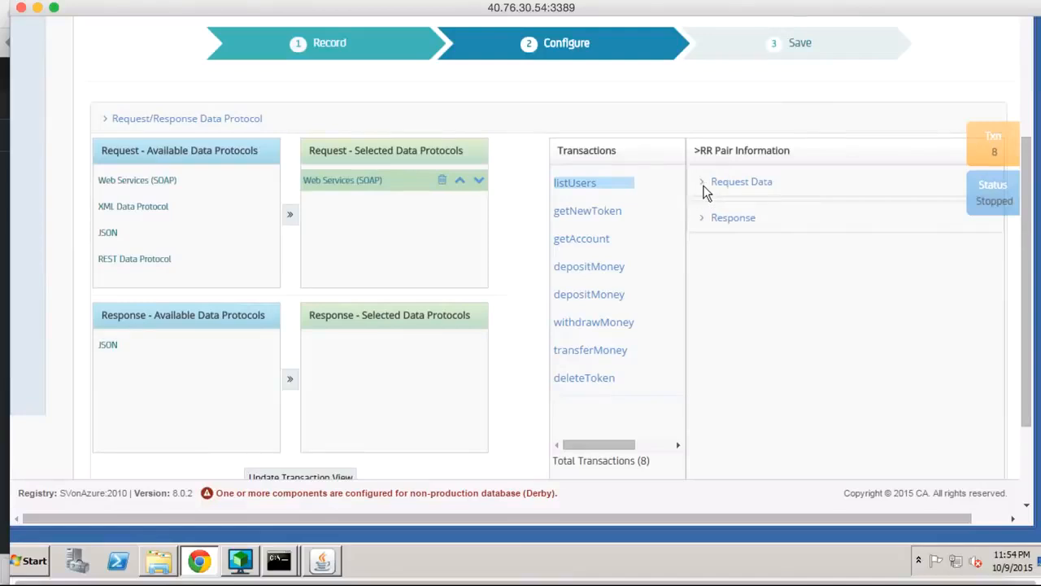
left_click(703, 185)
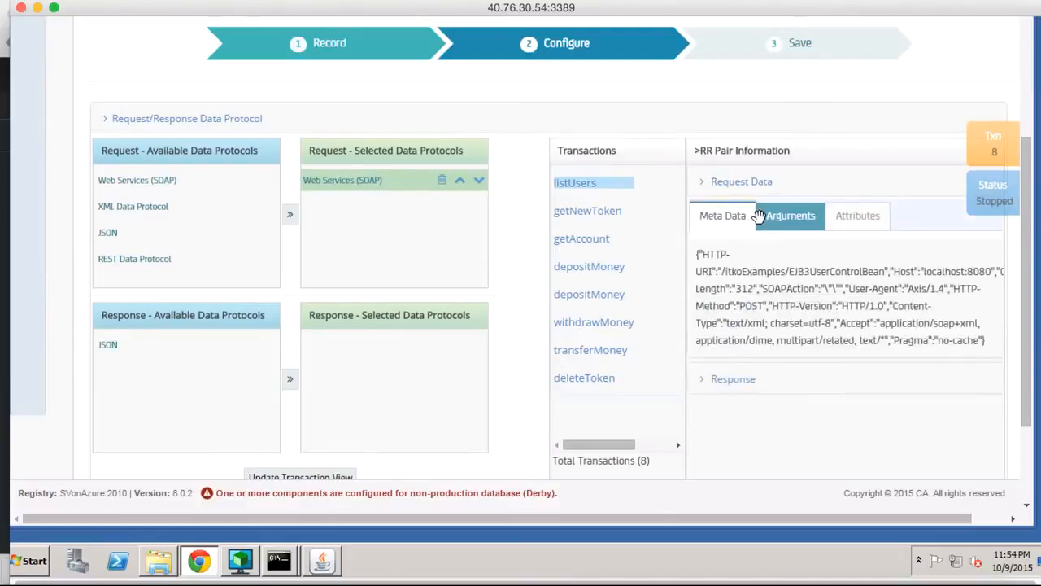
left_click(720, 378)
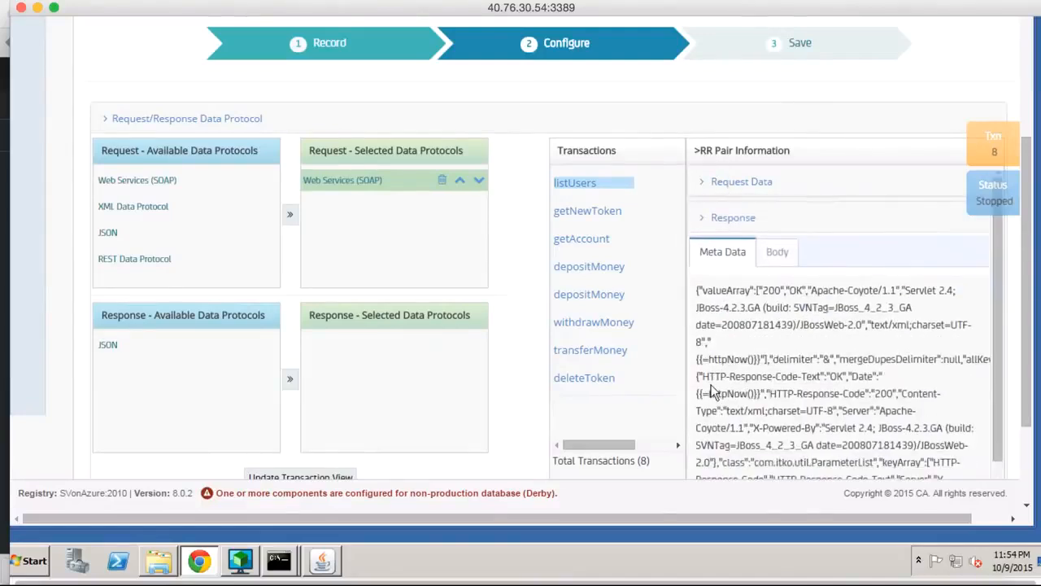
scroll(736, 410, "down", 3)
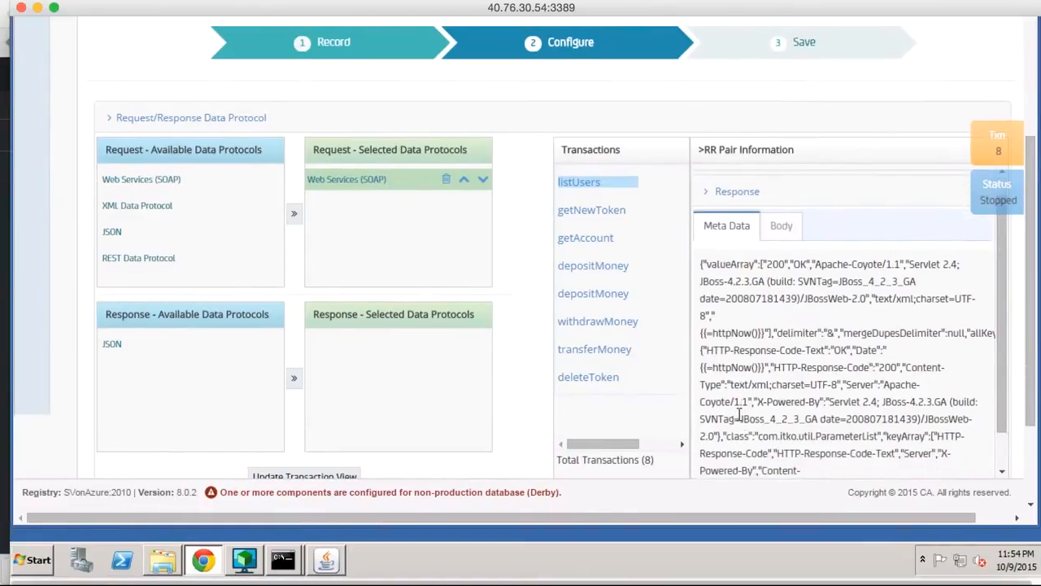
scroll(738, 414, "down", 2)
scroll(739, 414, "up", 5)
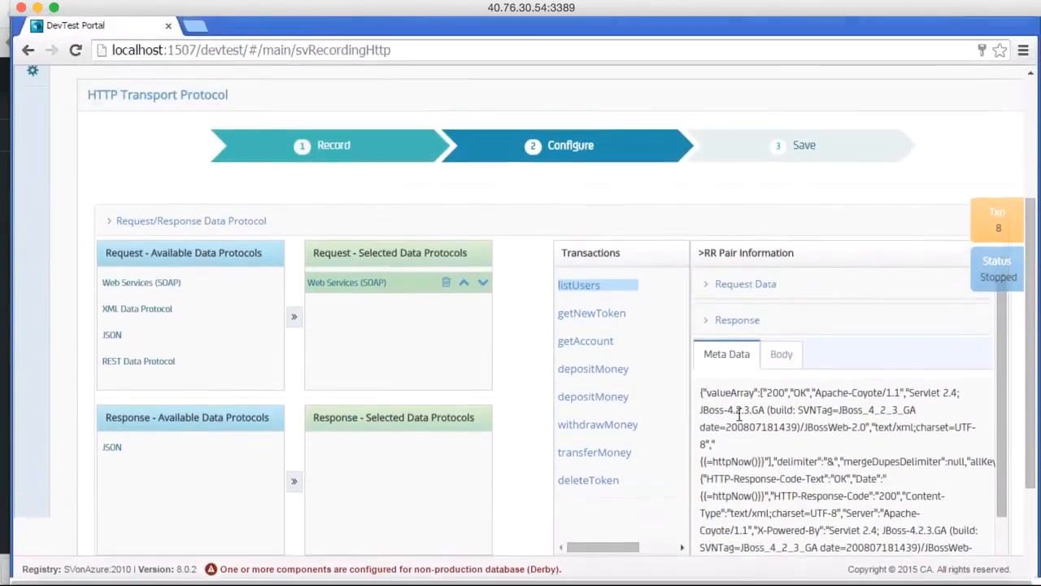
Review the getNewToken transaction and inspect the request meta data and arguments of the two depositMoney transactions.
left_click(609, 312)
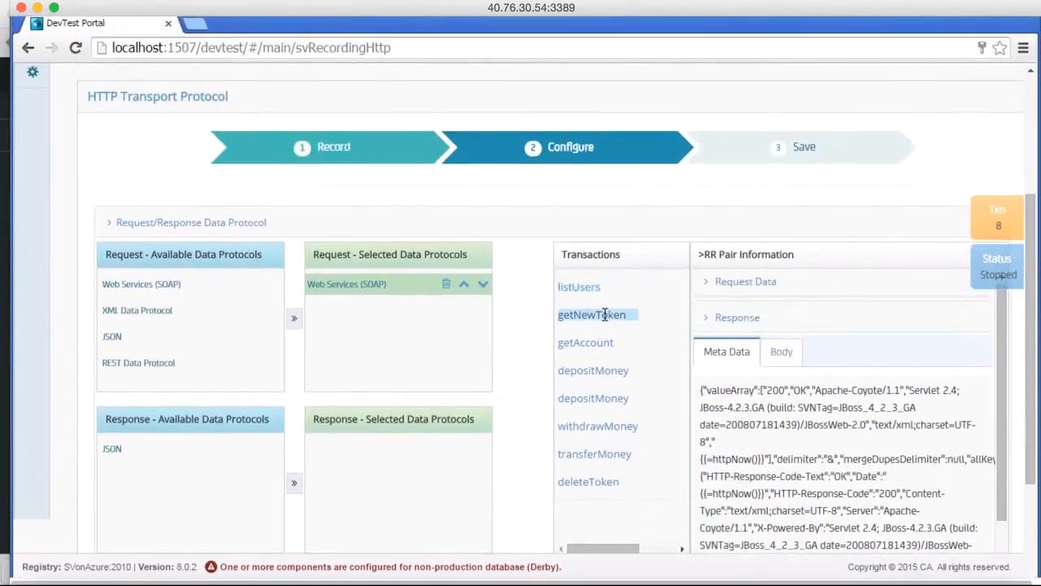
left_click(582, 373)
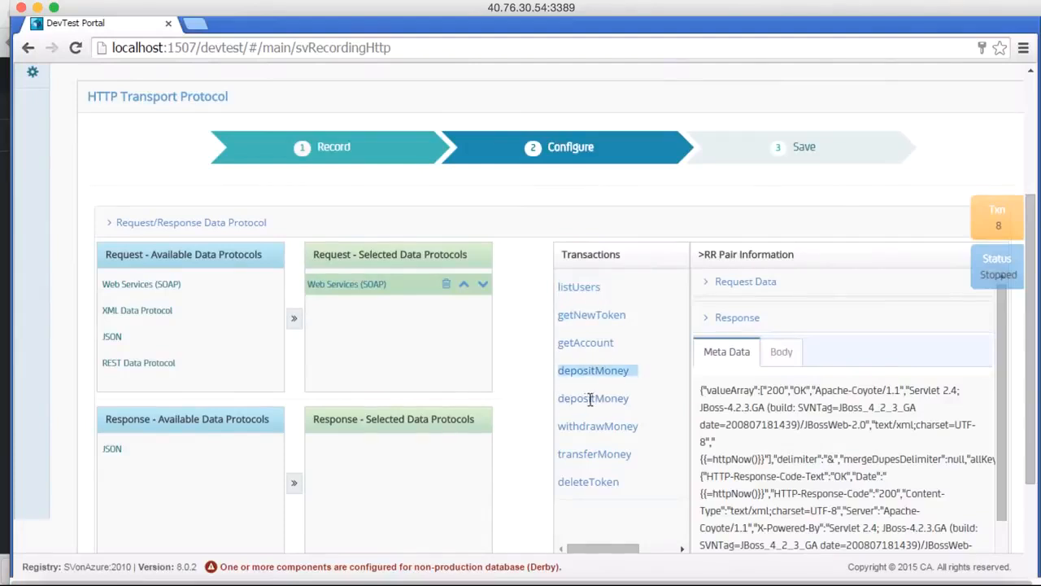
left_click(710, 283)
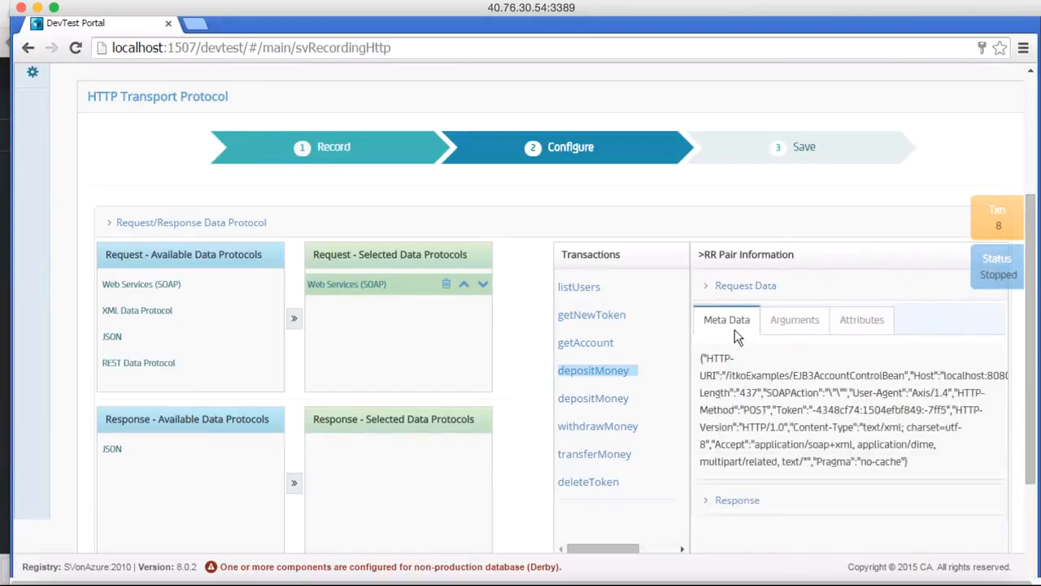
scroll(778, 436, "down", 1)
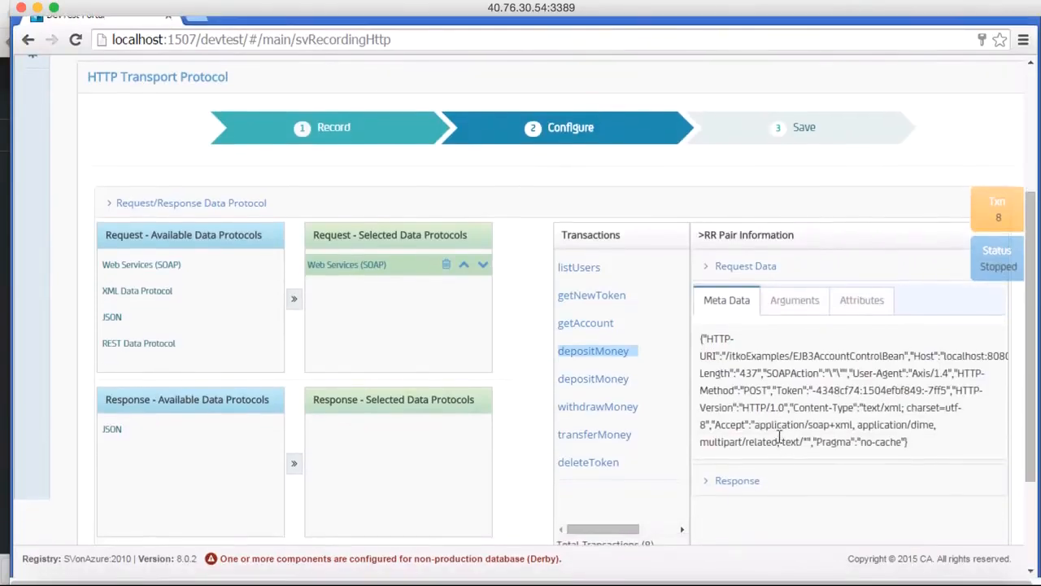
left_click(787, 321)
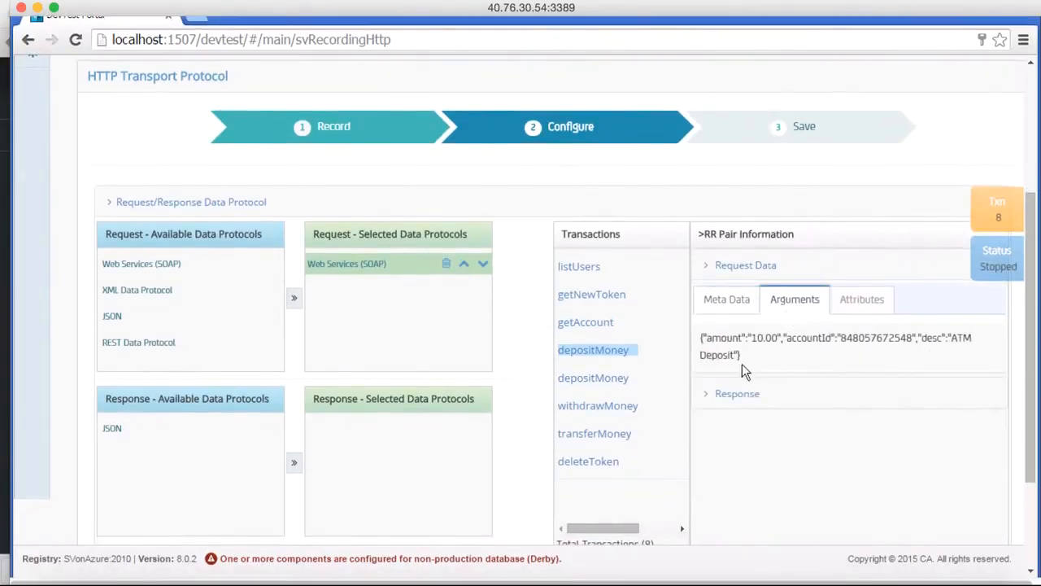
left_click_drag(750, 339, 779, 340)
left_click(581, 380)
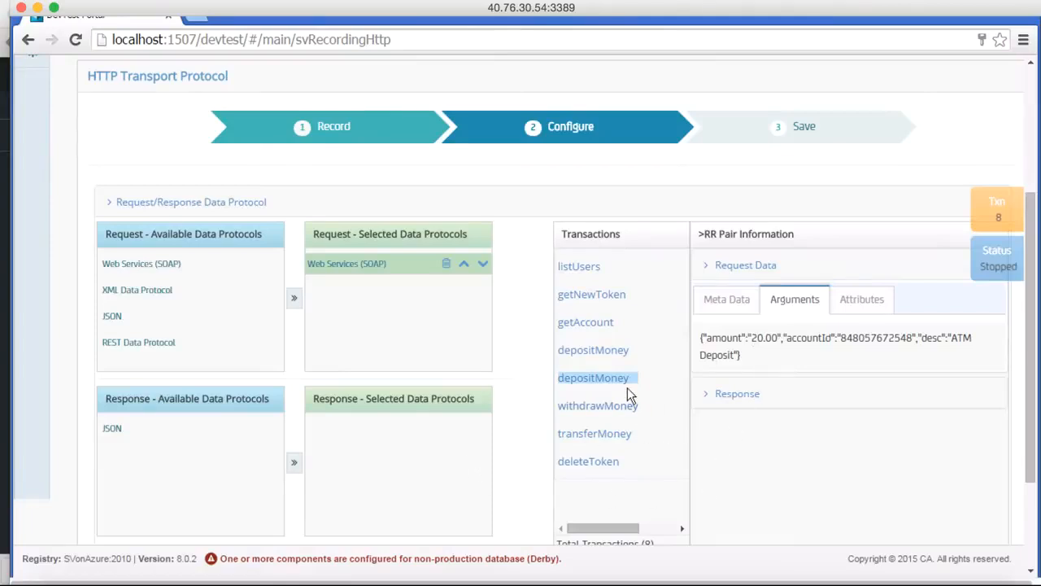
Advance to the Save stage and choose Bank v6 as the project for the virtual service.
scroll(627, 387, "down", 3)
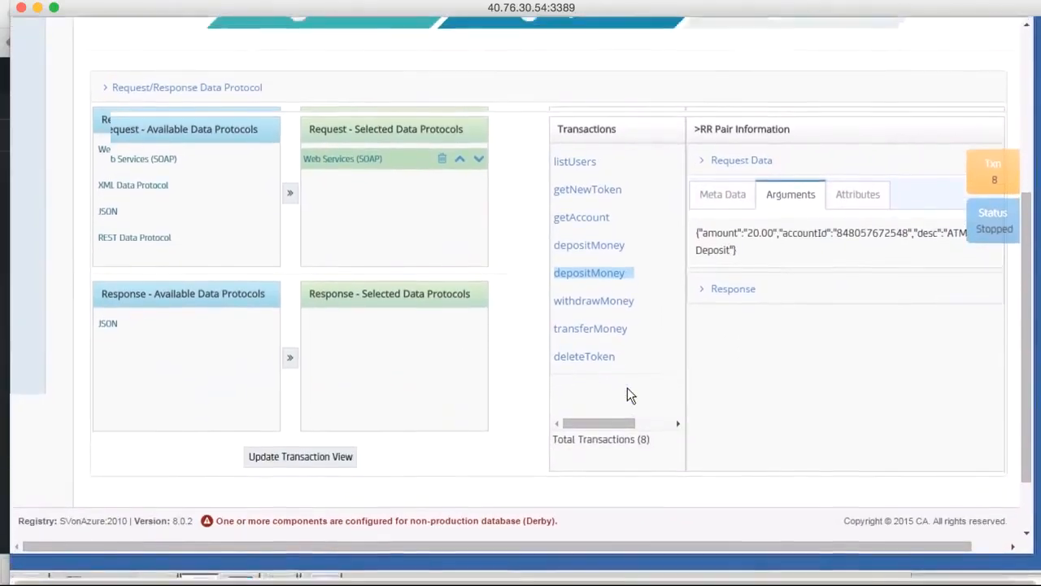
scroll(627, 387, "up", 3)
scroll(628, 388, "down", 2)
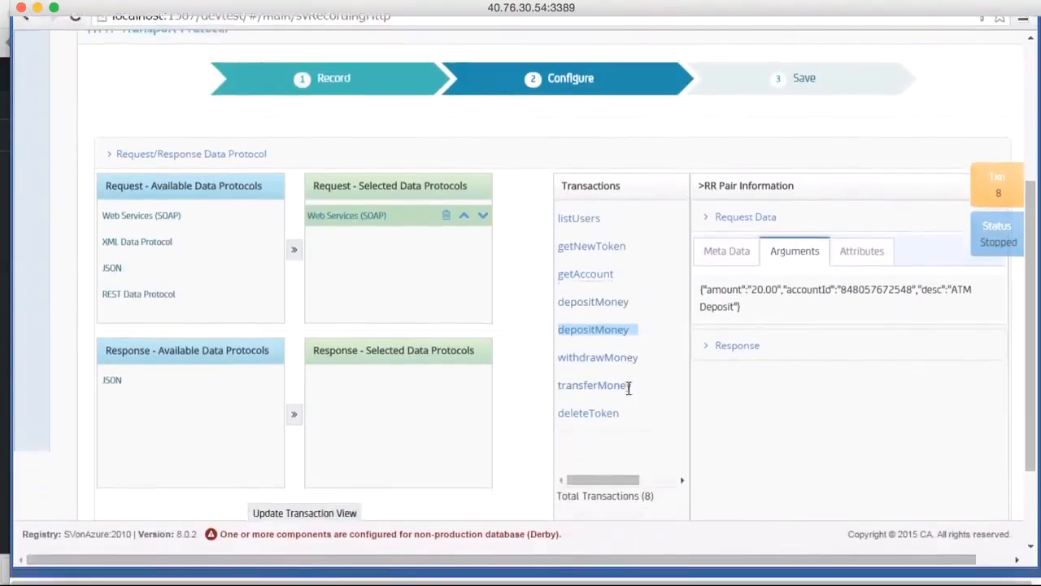
scroll(627, 387, "down", 3)
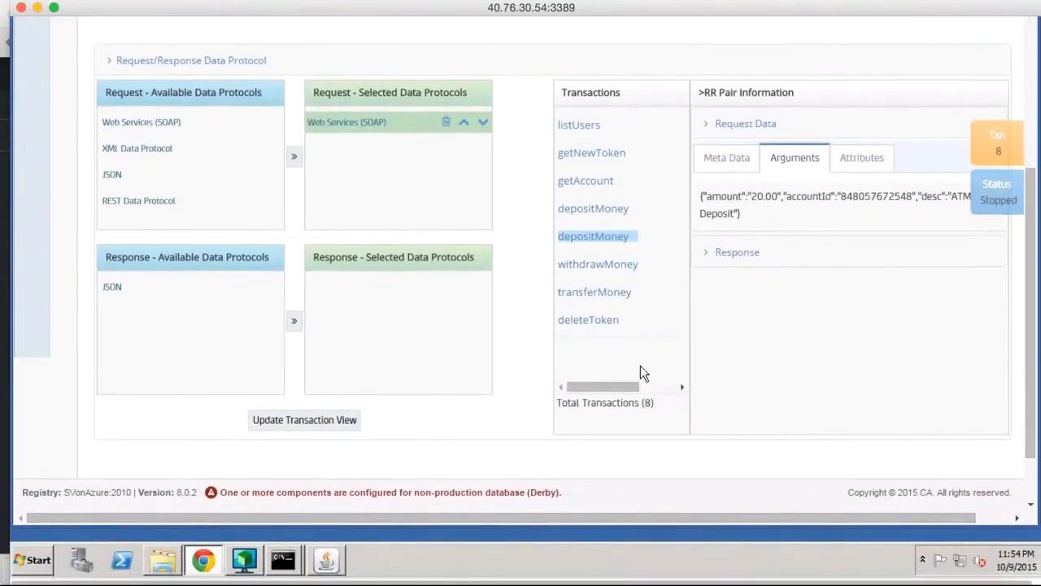
scroll(641, 373, "down", 2)
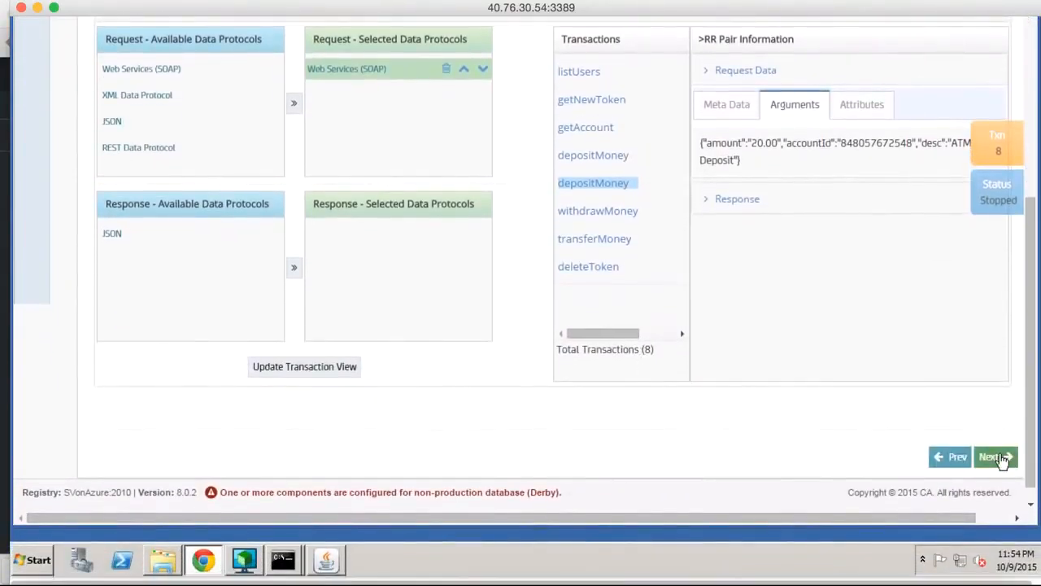
left_click(998, 457)
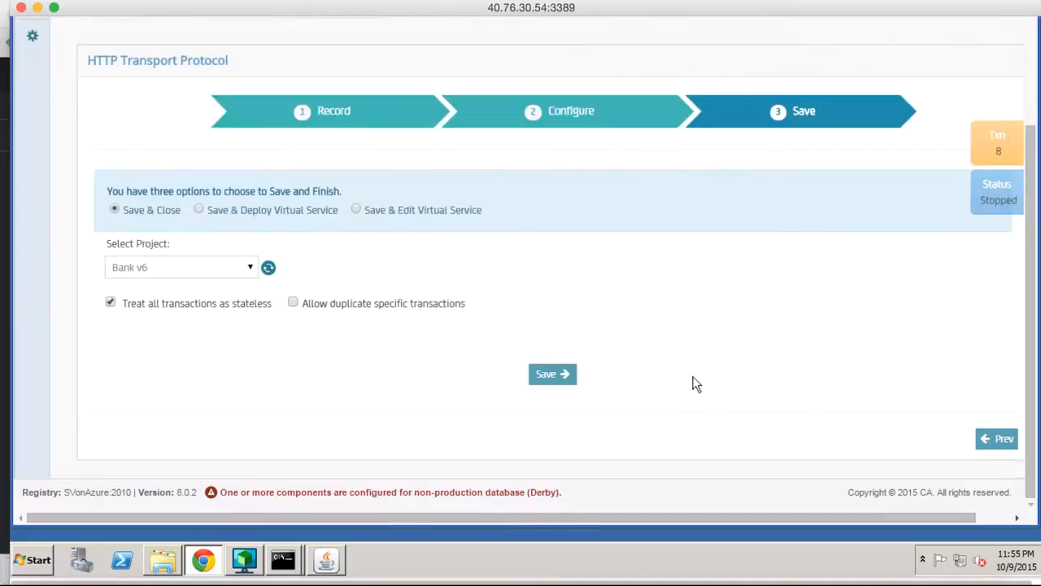
scroll(693, 384, "up", 5)
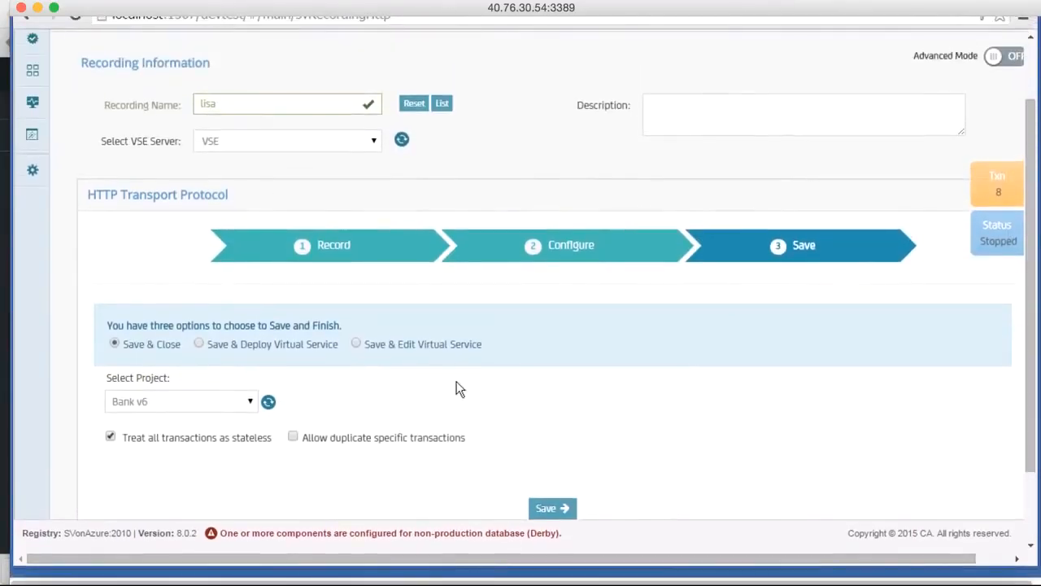
scroll(455, 389, "down", 2)
left_click(162, 337)
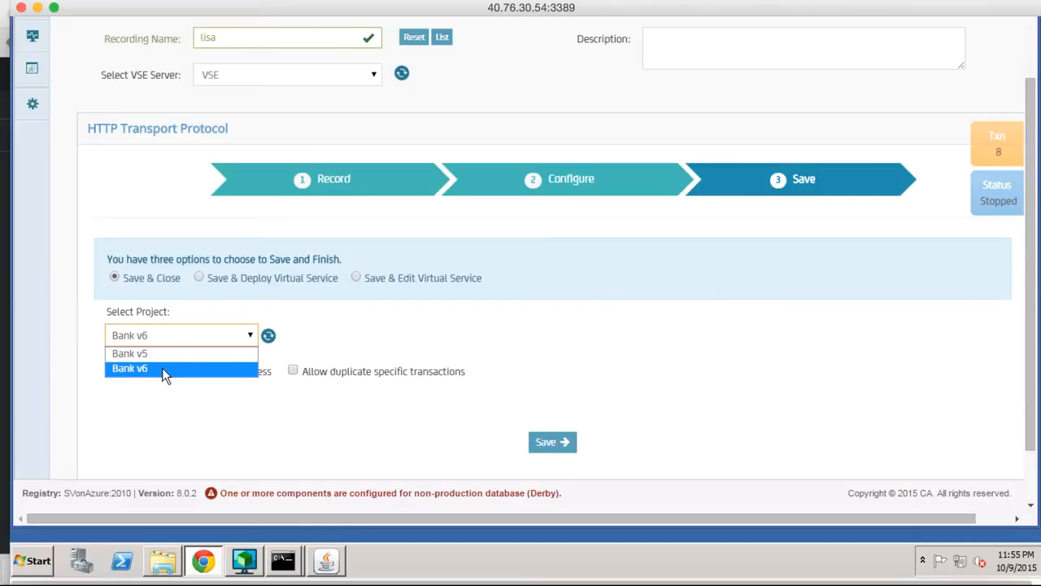
left_click(162, 368)
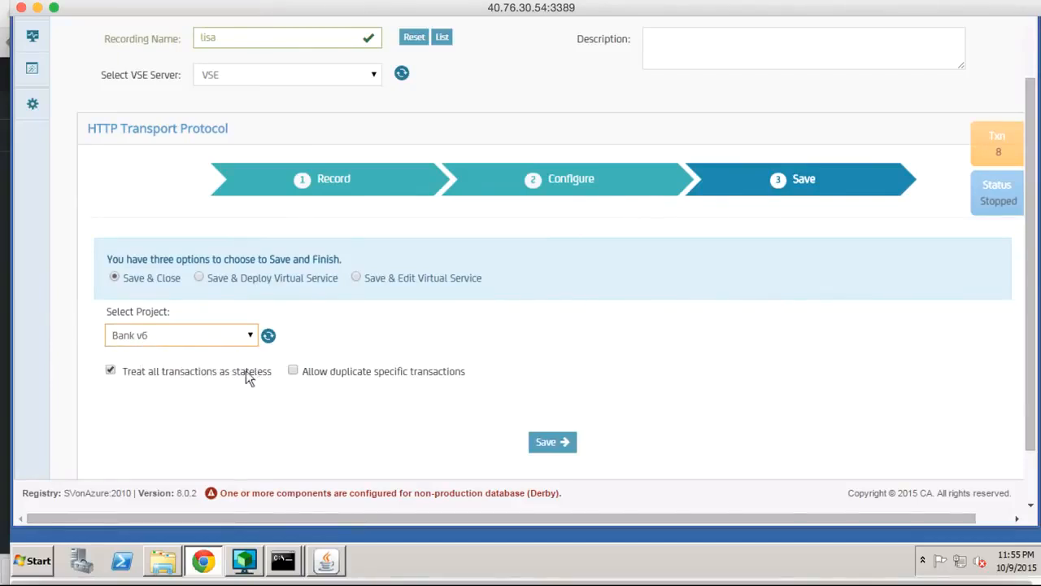
Save the virtual service with the Save & Deploy Virtual Service option and dismiss the completion message.
left_click(198, 278)
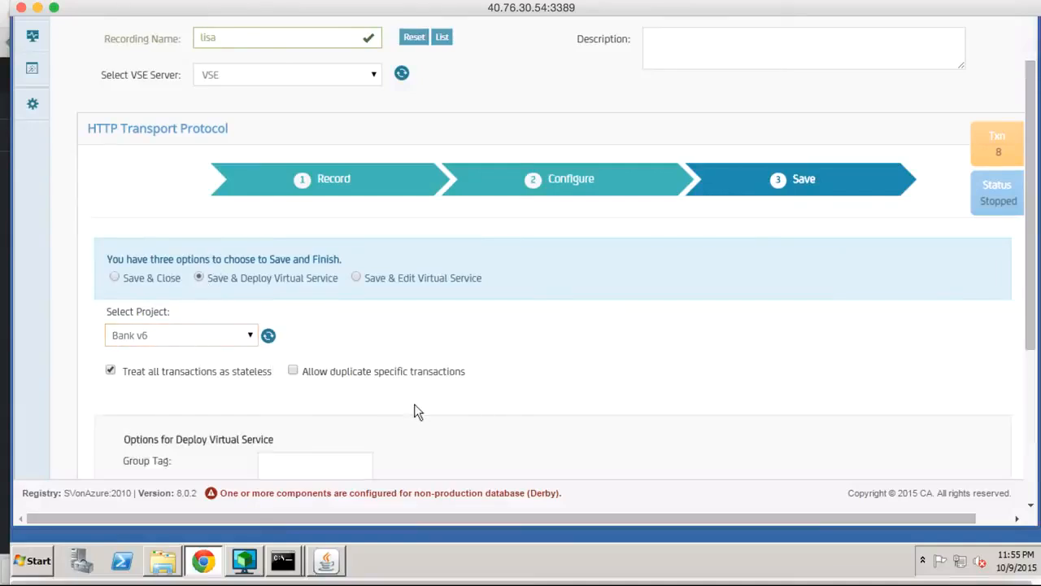
scroll(414, 404, "down", 1)
scroll(414, 404, "down", 2)
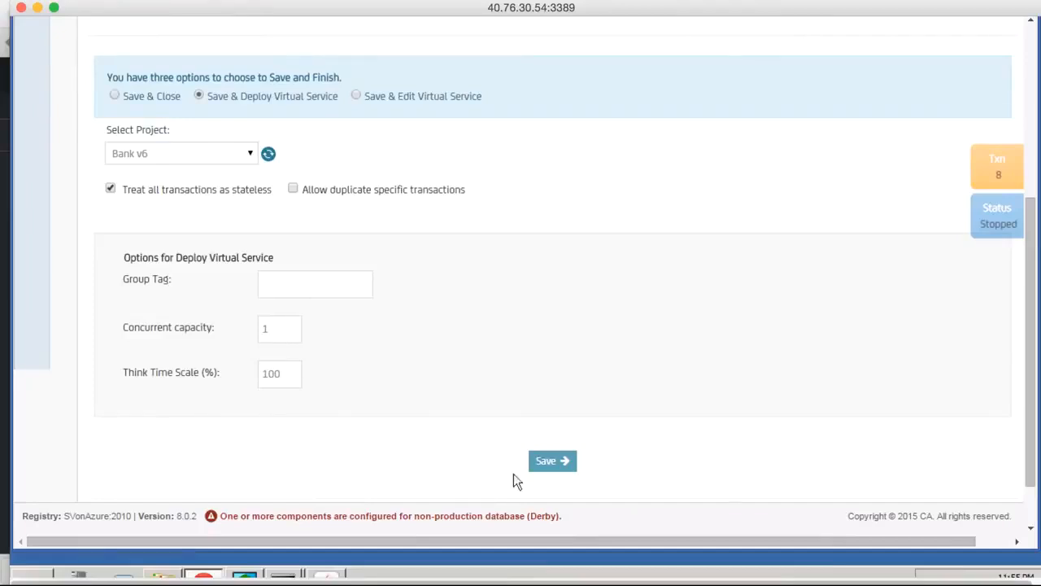
left_click(552, 461)
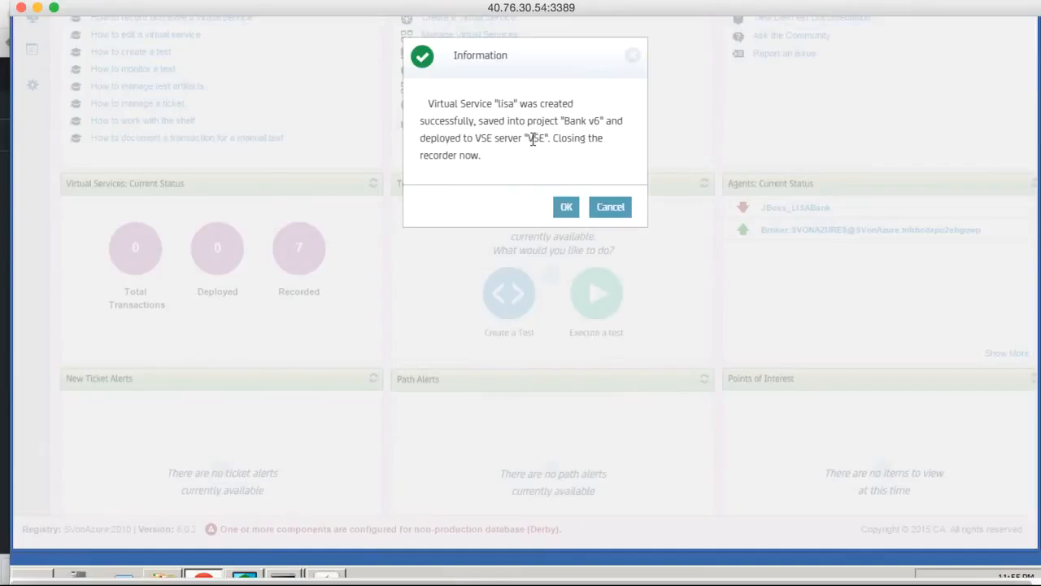
left_click(567, 208)
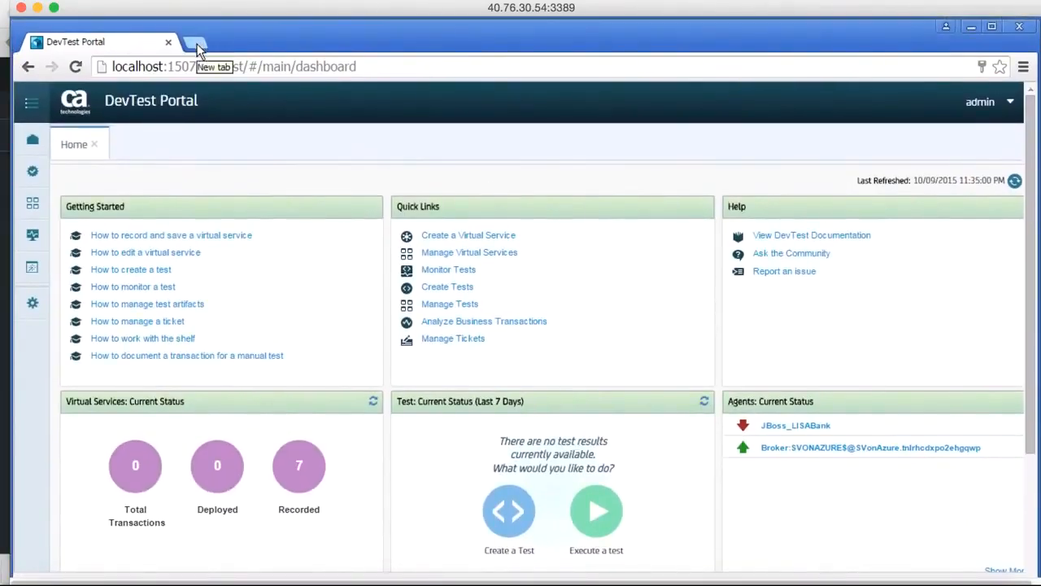
Load the DevTest Console at localhost:1505 in a new browser tab.
left_click(198, 47)
type("l")
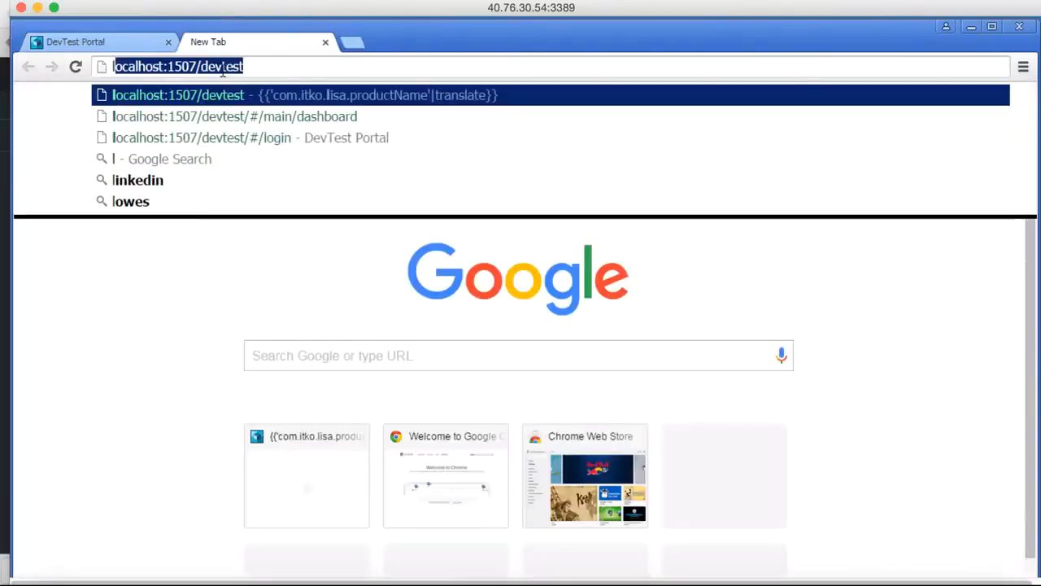
type("ocla")
key("BackSpace")
key("BackSpace")
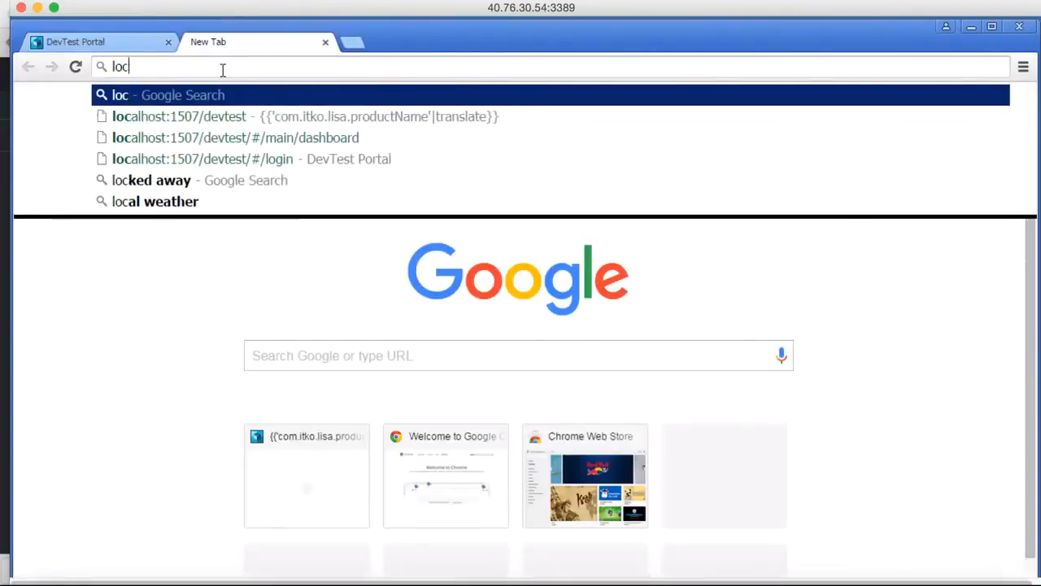
type("alhost")
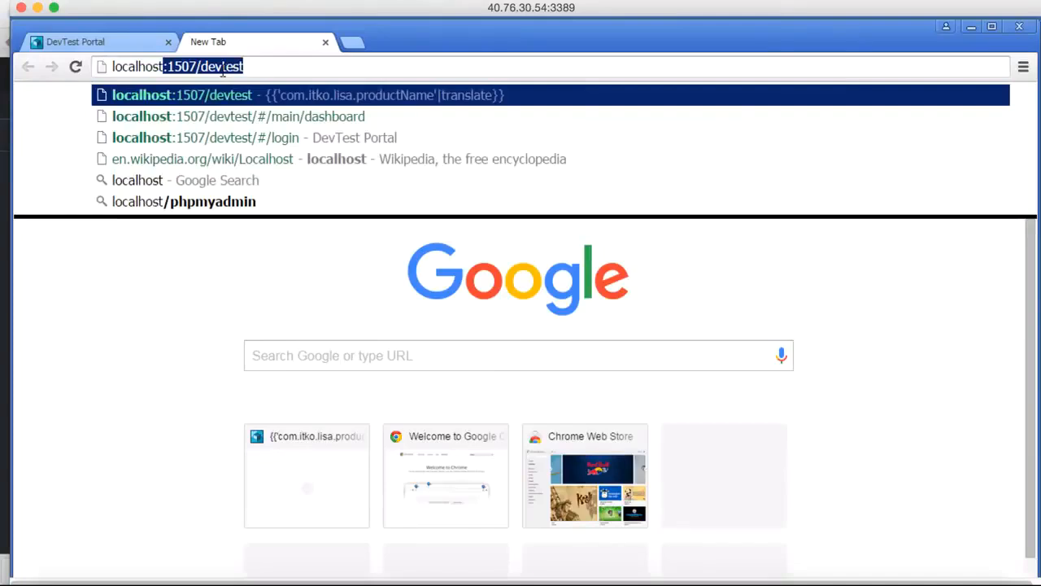
type(":150")
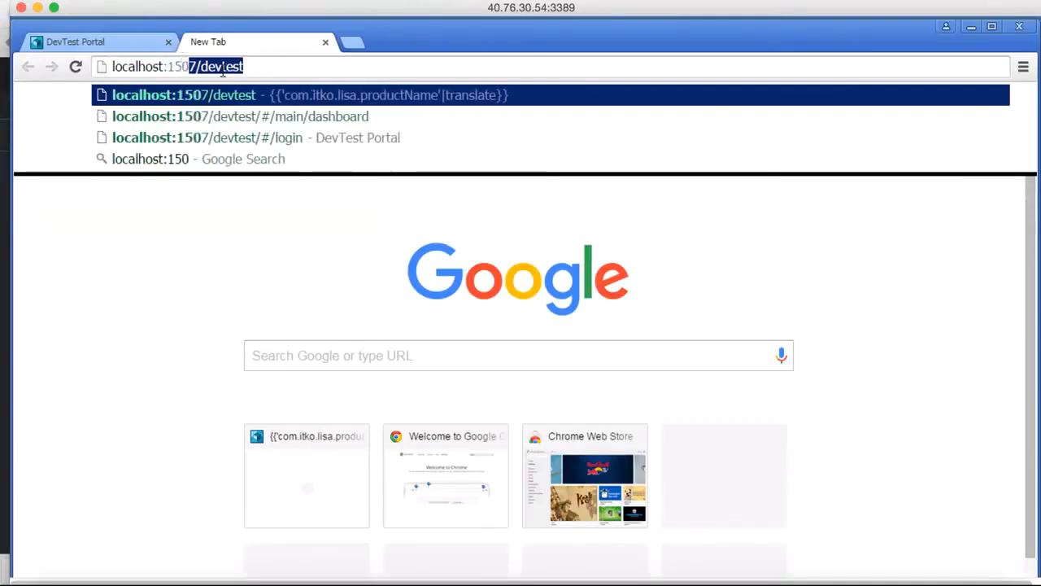
type("5")
key("Return")
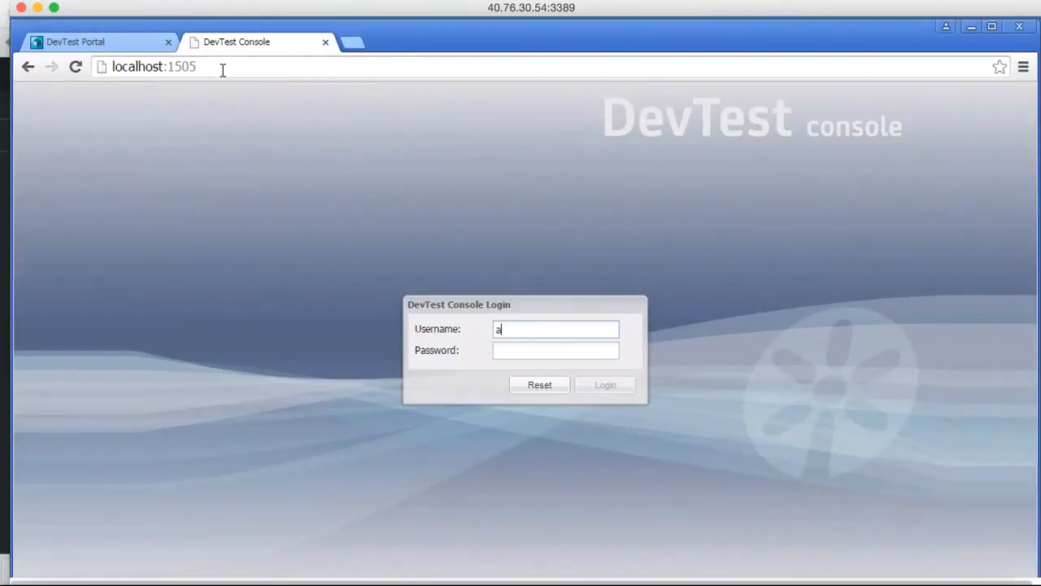
Log in to the DevTest Console with the username admin and the account password.
type("dmin")
key("Tab")
type("ad")
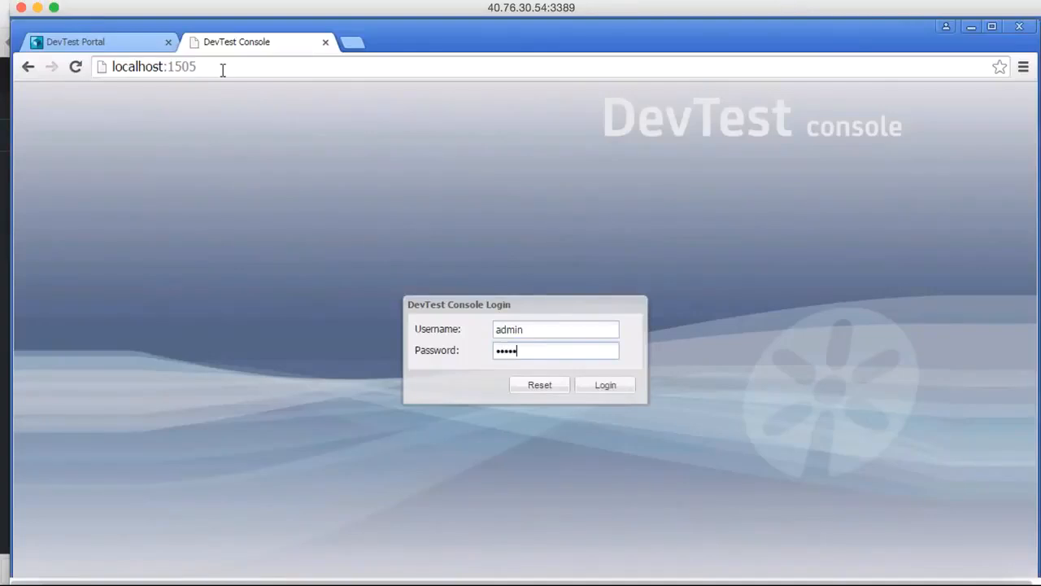
left_click(605, 386)
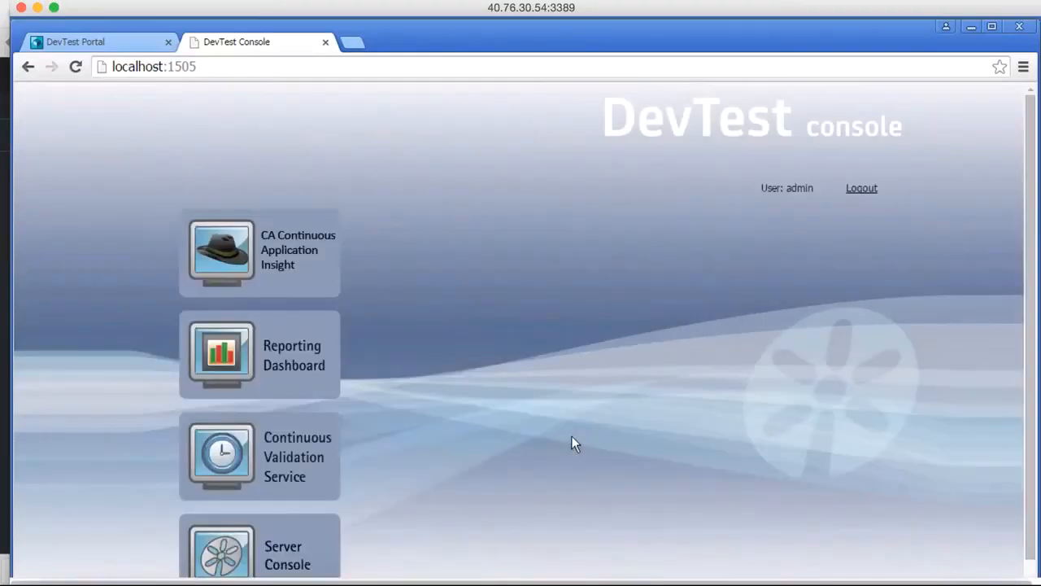
Open the Server Console from the DevTest Console home page.
scroll(572, 436, "down", 3)
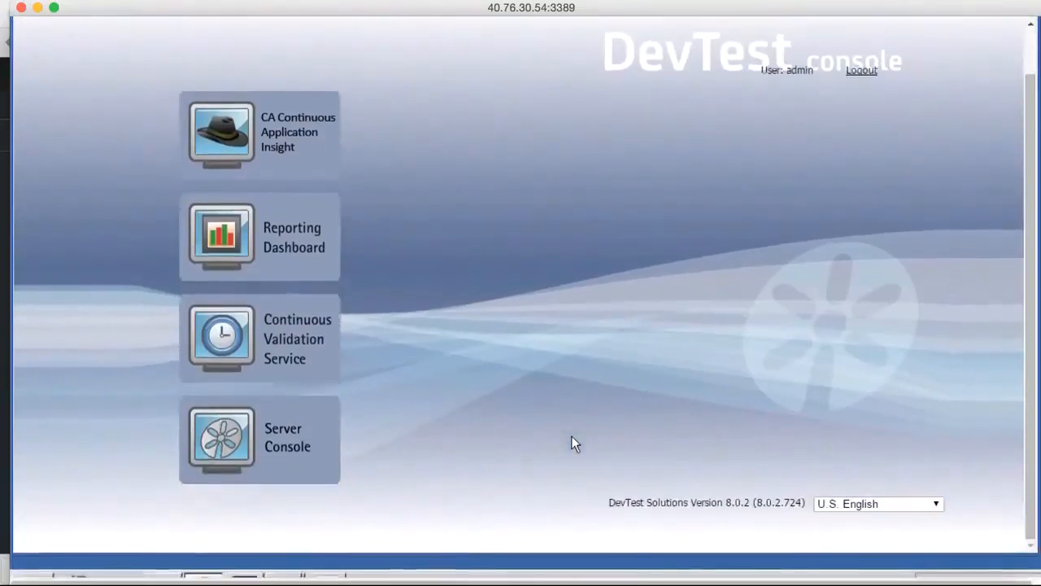
mouse_move(255, 454)
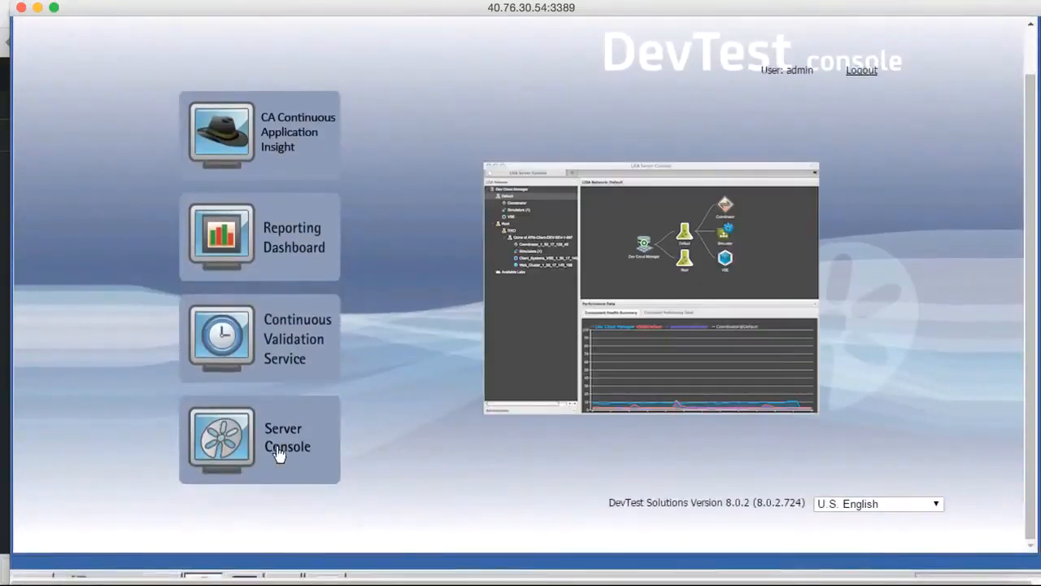
left_click(278, 452)
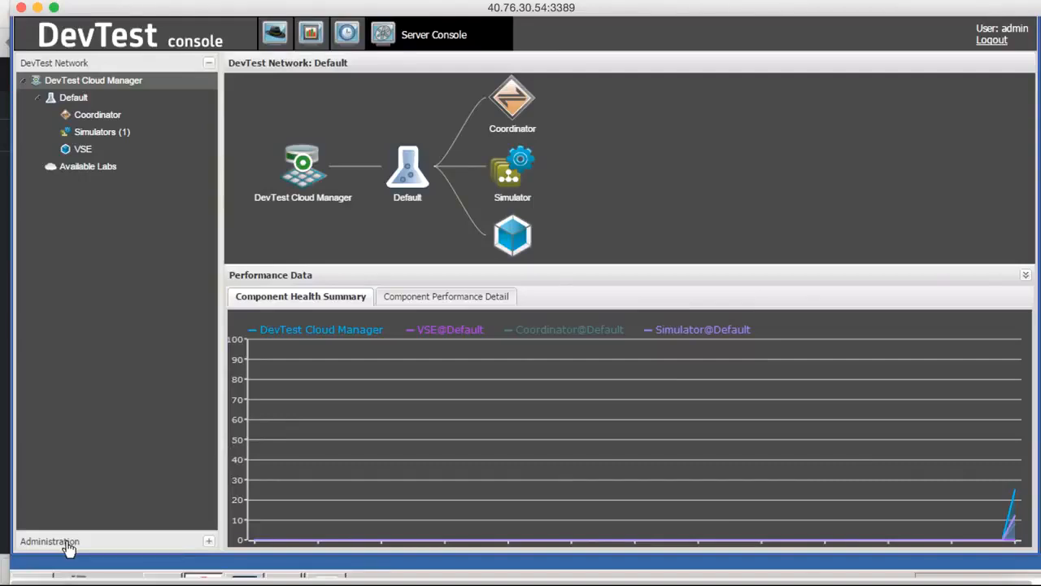
Display the DevTest users and their roles in the Administration section, and return to the security overview.
left_click(66, 543)
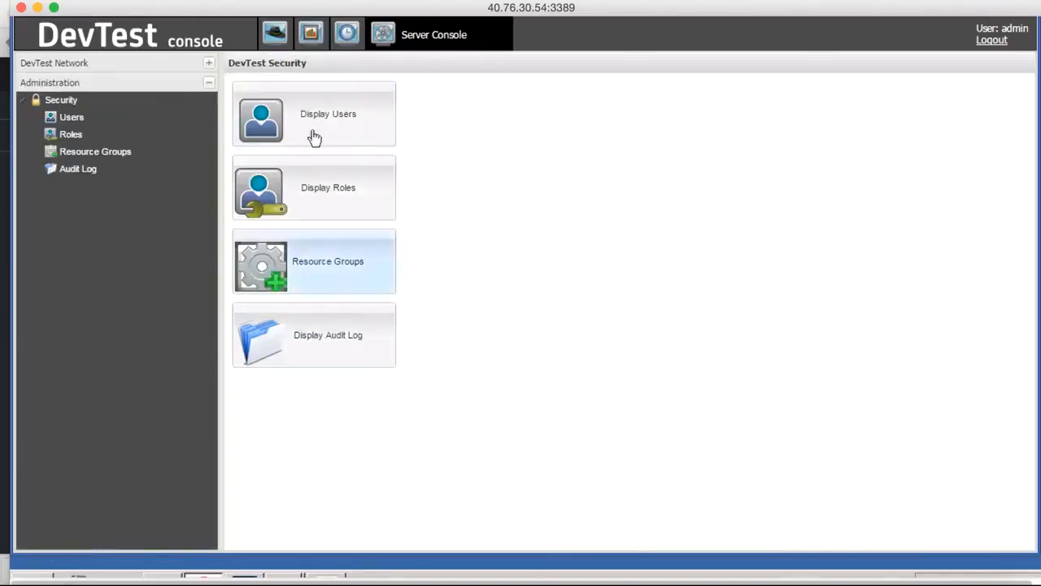
left_click(349, 122)
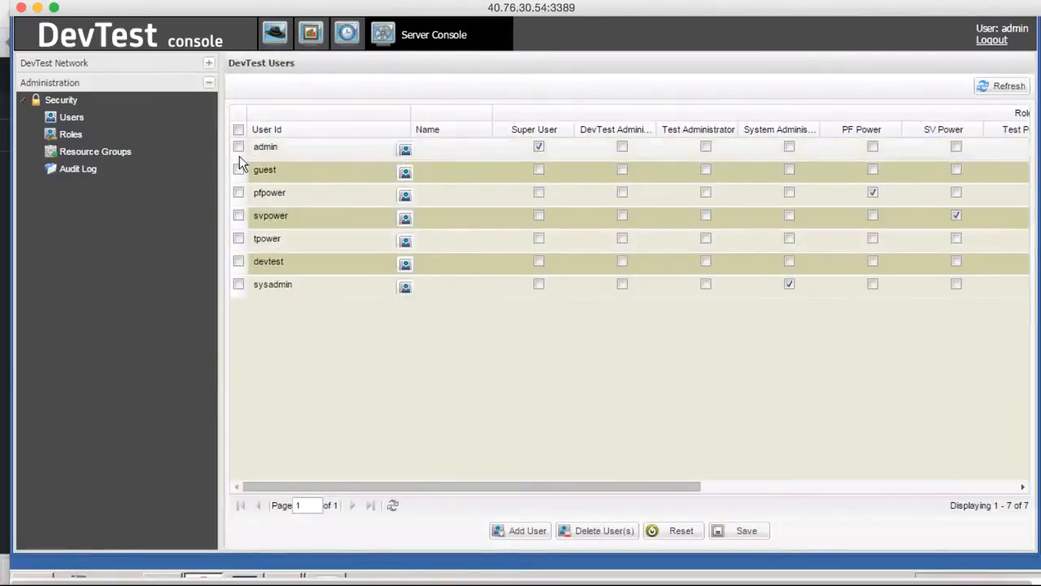
left_click(209, 84)
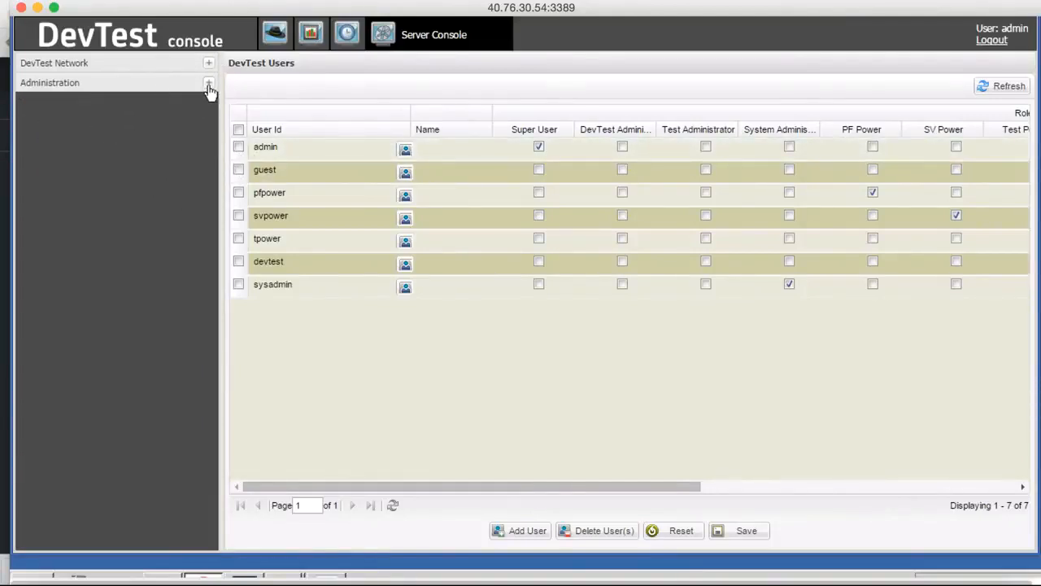
left_click(209, 84)
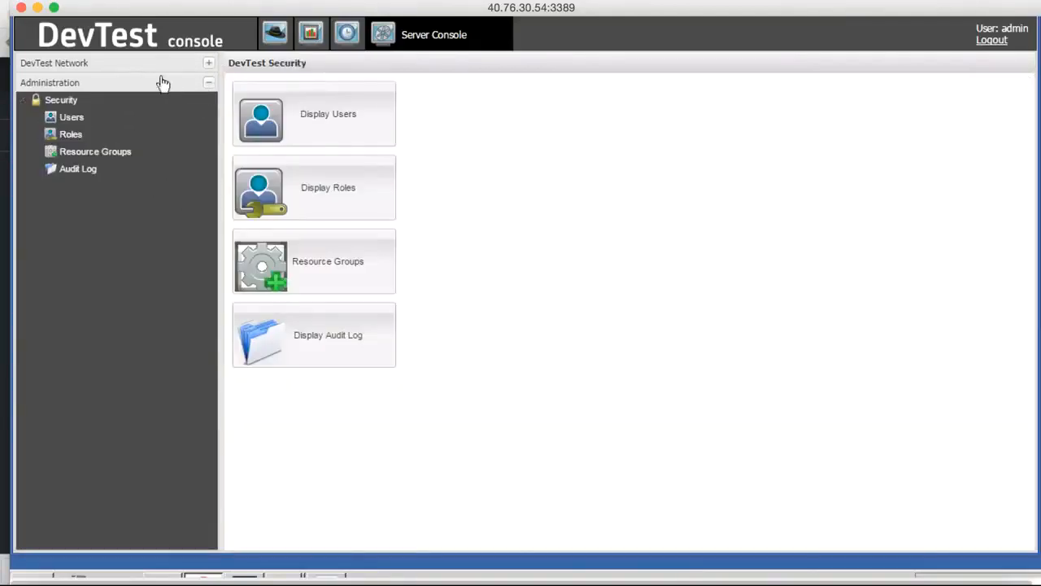
Return to the DevTest Network and show the services of the VSE in the Default lab.
left_click(82, 68)
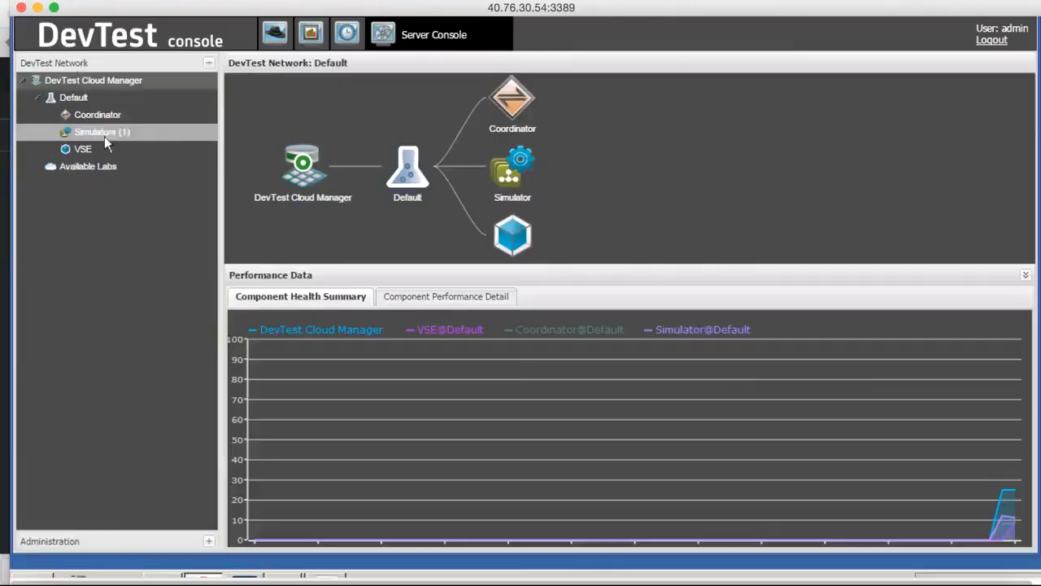
scroll(94, 237, "up", 1)
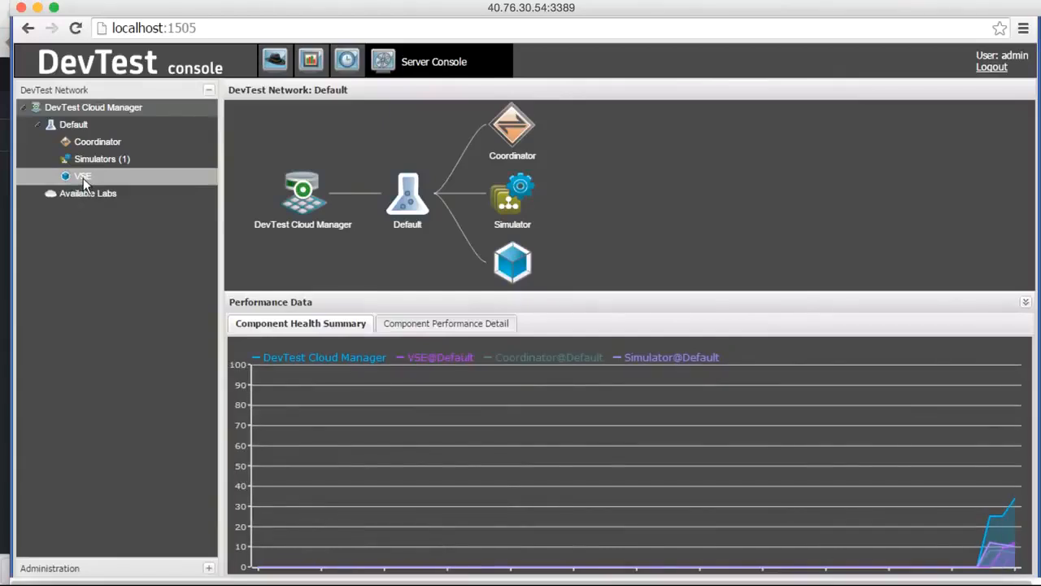
left_click(83, 178)
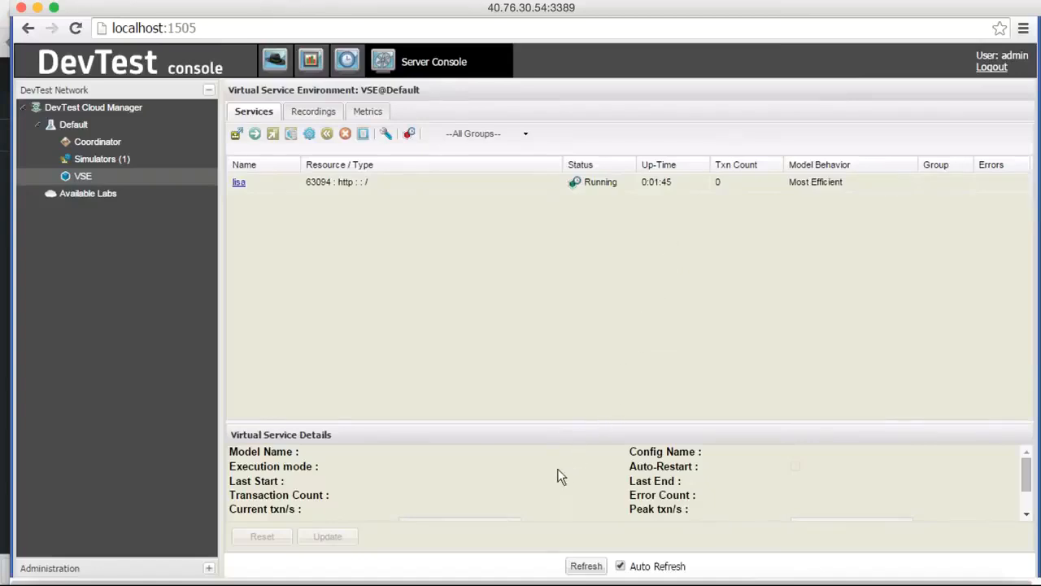
Switch to the LISAfinancial Kiosk and move its window aside so the service's transaction count can be seen.
scroll(558, 476, "down", 3)
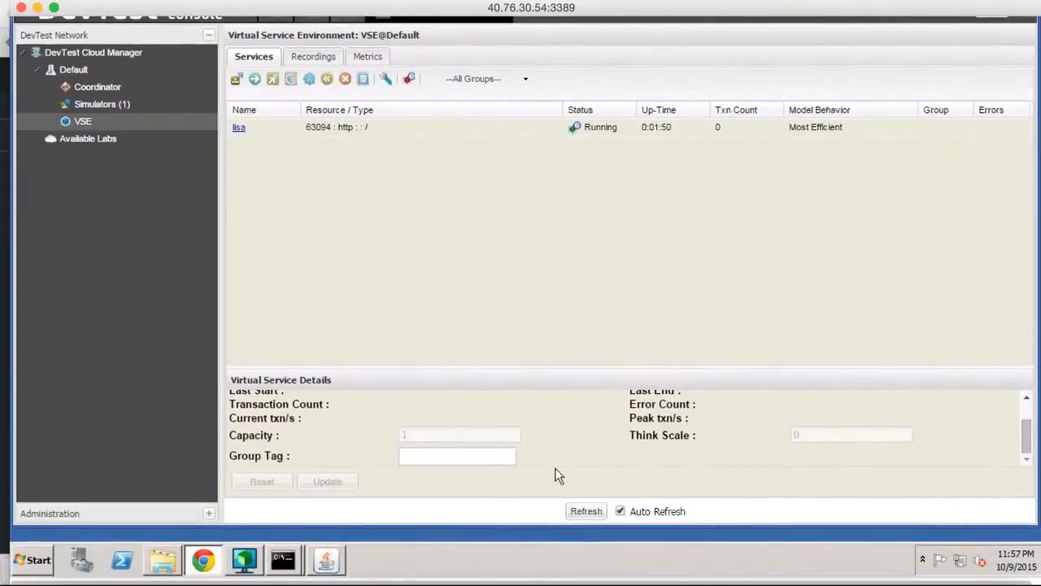
left_click(325, 561)
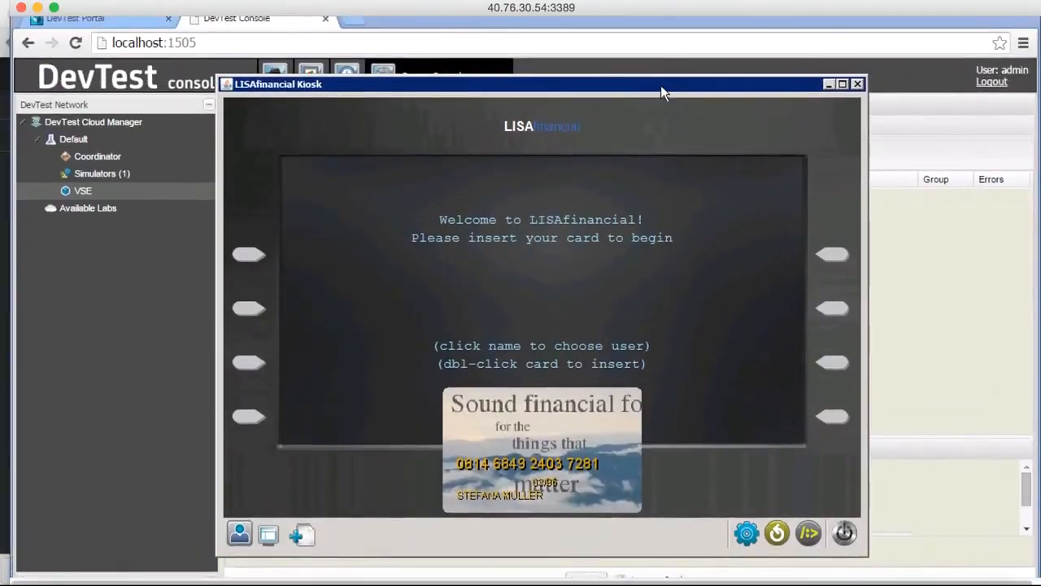
left_click_drag(661, 83, 502, 79)
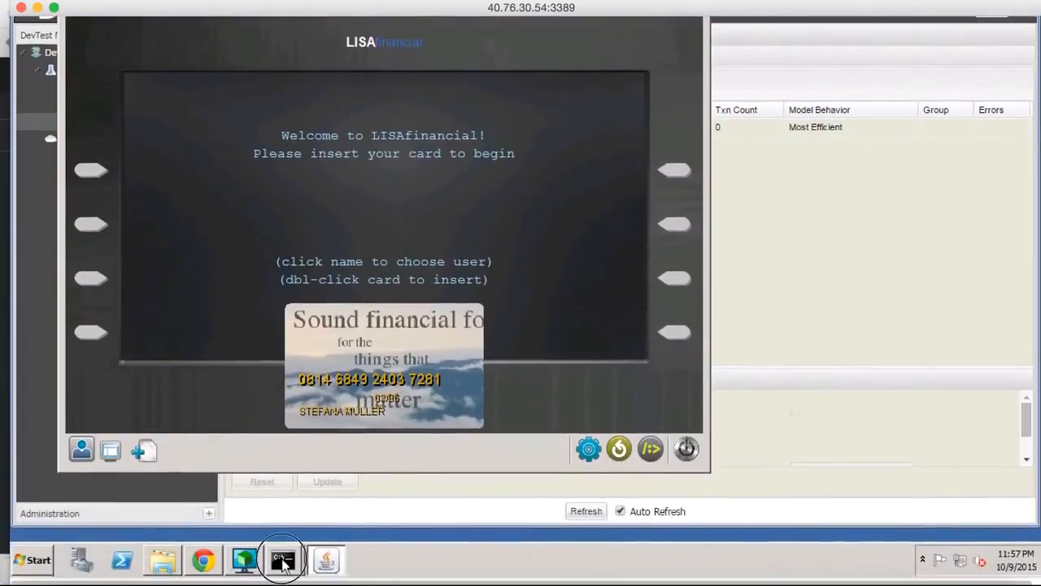
Shut down the demo server by closing the DevTest Demo Server command window.
mouse_move(283, 559)
left_click(287, 504)
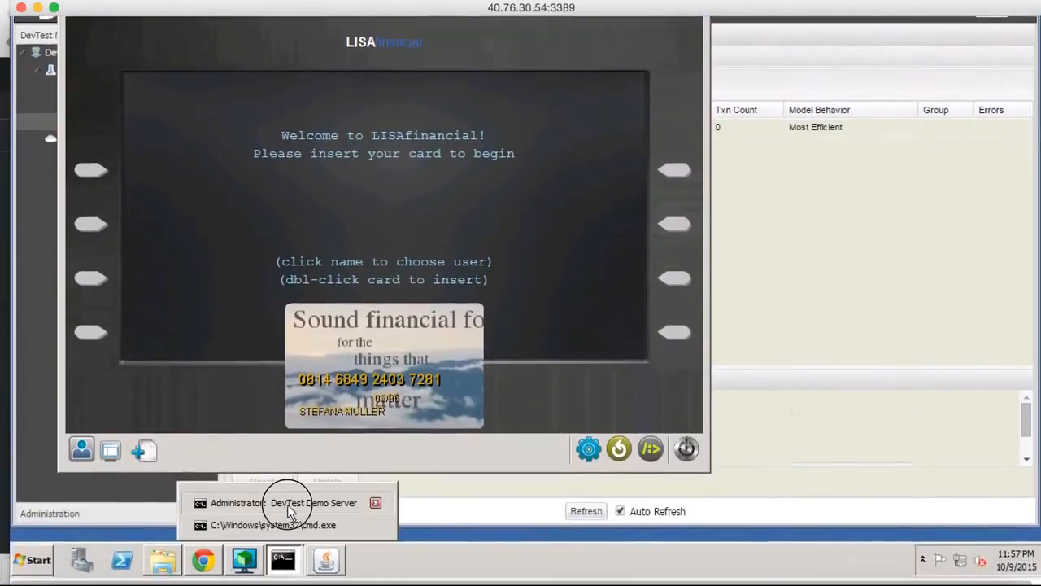
scroll(279, 278, "up", 3)
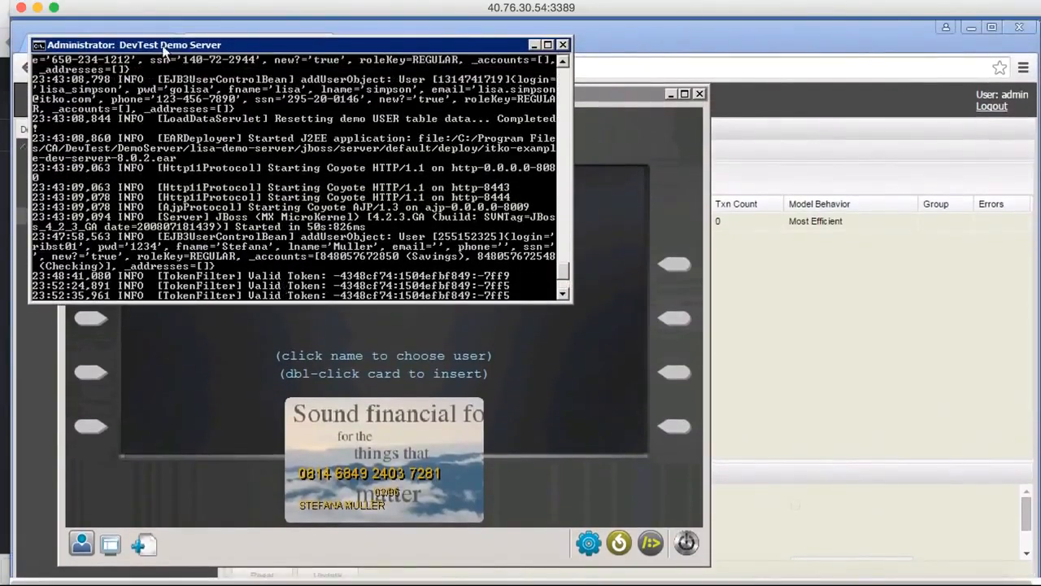
left_click(564, 45)
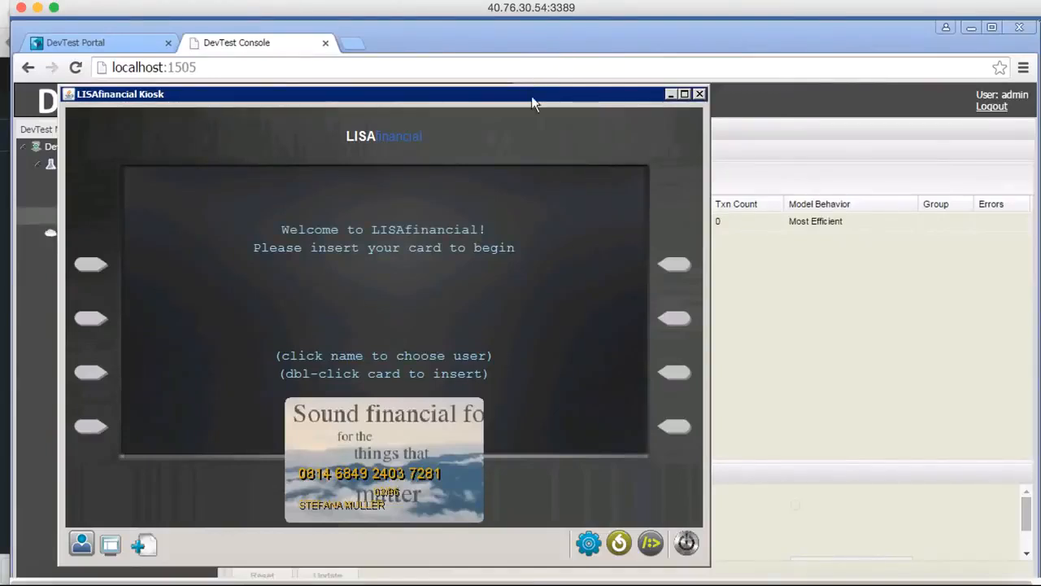
Set the kiosk's connection port on localhost to 8080.
mouse_move(532, 96)
left_mouse_down()
mouse_move(477, 93)
mouse_move(515, 95)
left_mouse_up()
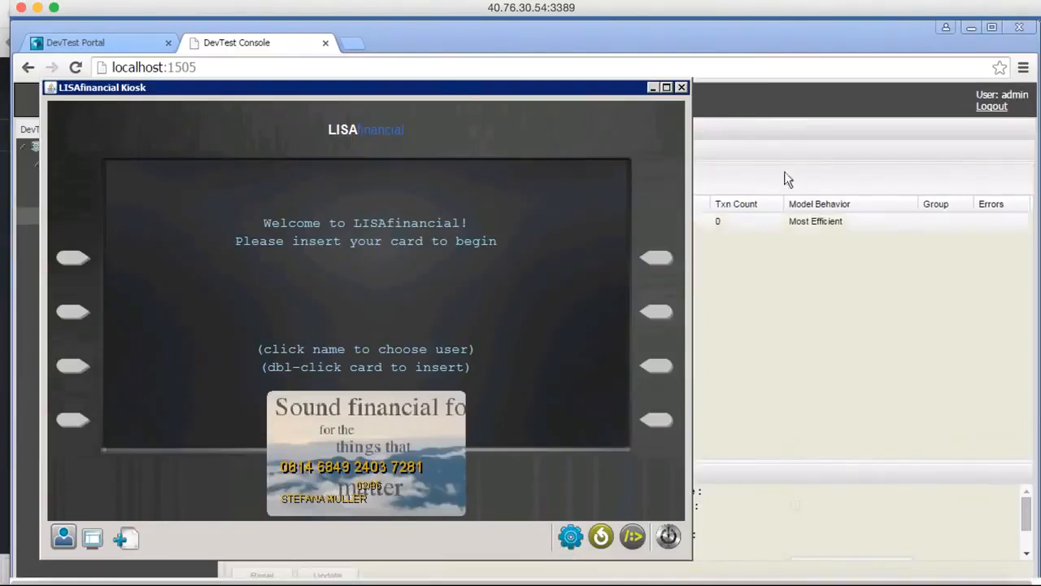
left_click(568, 538)
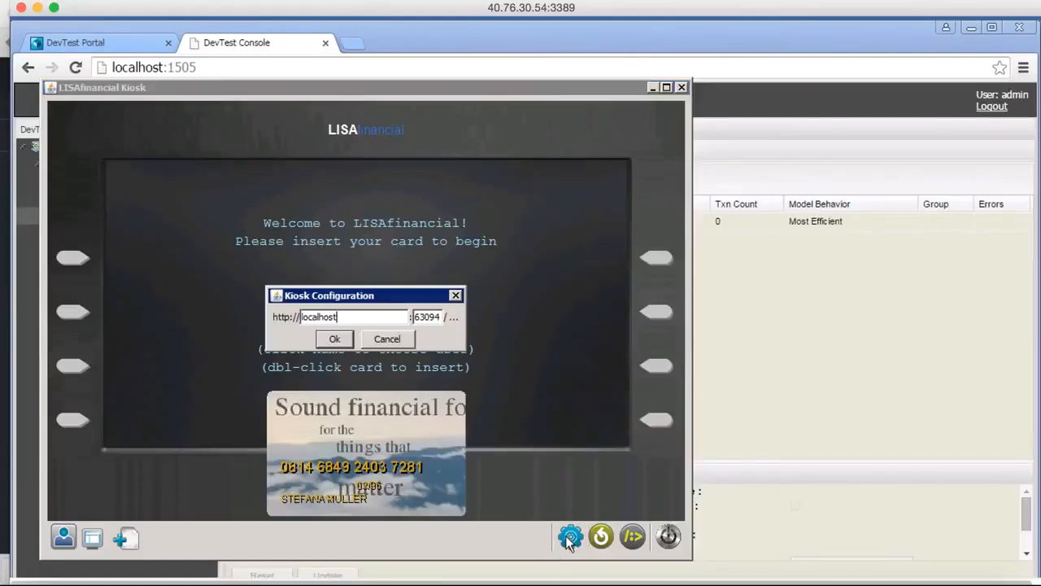
double_click(426, 316)
type("c")
left_click_drag(421, 318, 405, 319)
key("BackSpace")
type("8080")
left_click(335, 338)
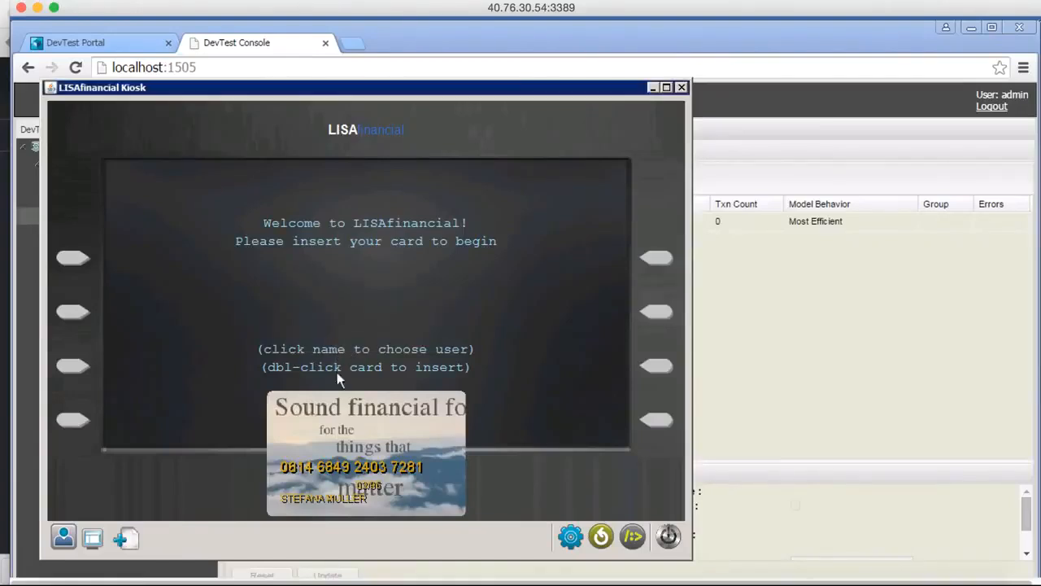
Insert the bank card in the kiosk and try to log in with the PIN.
double_click(362, 496)
type("****")
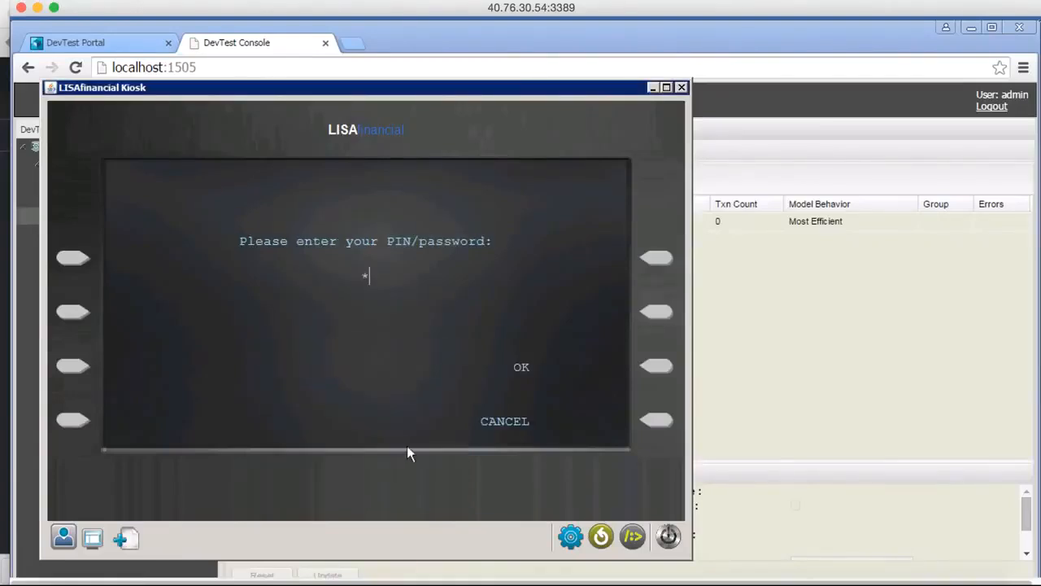
left_click(655, 368)
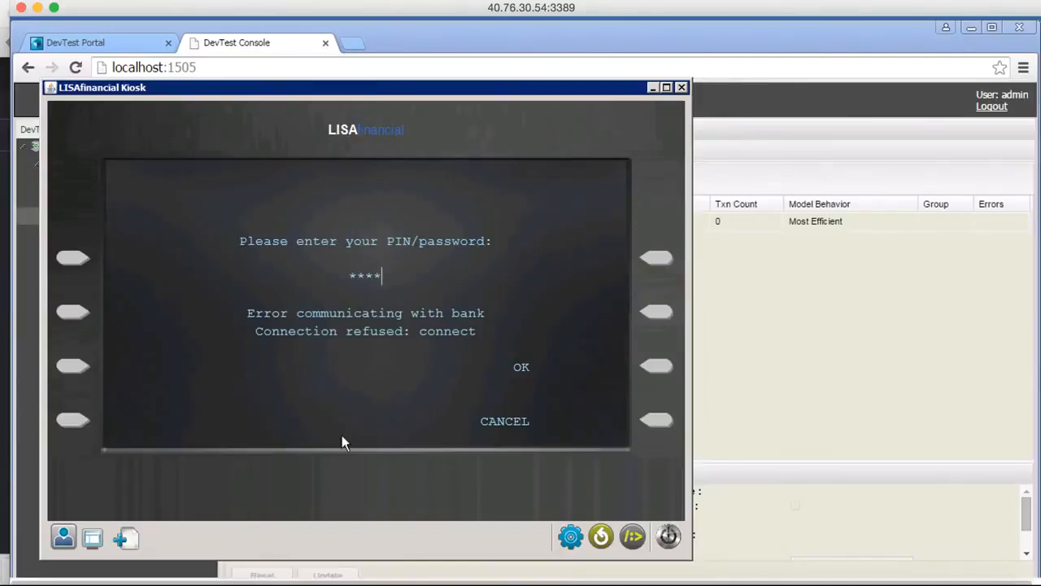
Set the kiosk's connection port on localhost to 63094, the port of the lisa virtual service.
mouse_move(539, 93)
left_mouse_down()
mouse_move(610, 281)
mouse_move(618, 253)
mouse_move(577, 109)
mouse_move(543, 93)
left_mouse_up()
left_click(582, 543)
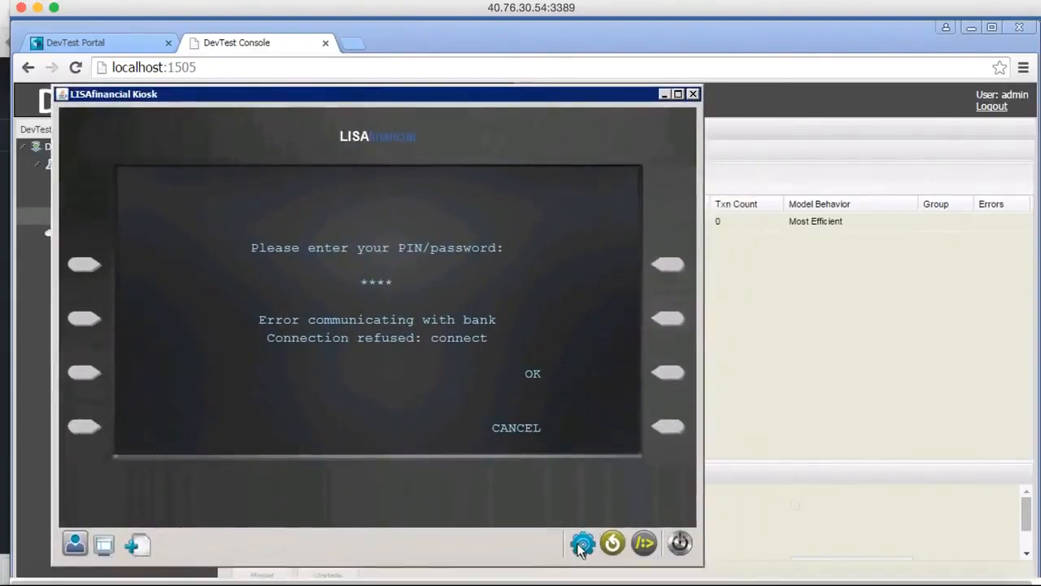
left_click(436, 325)
double_click(437, 325)
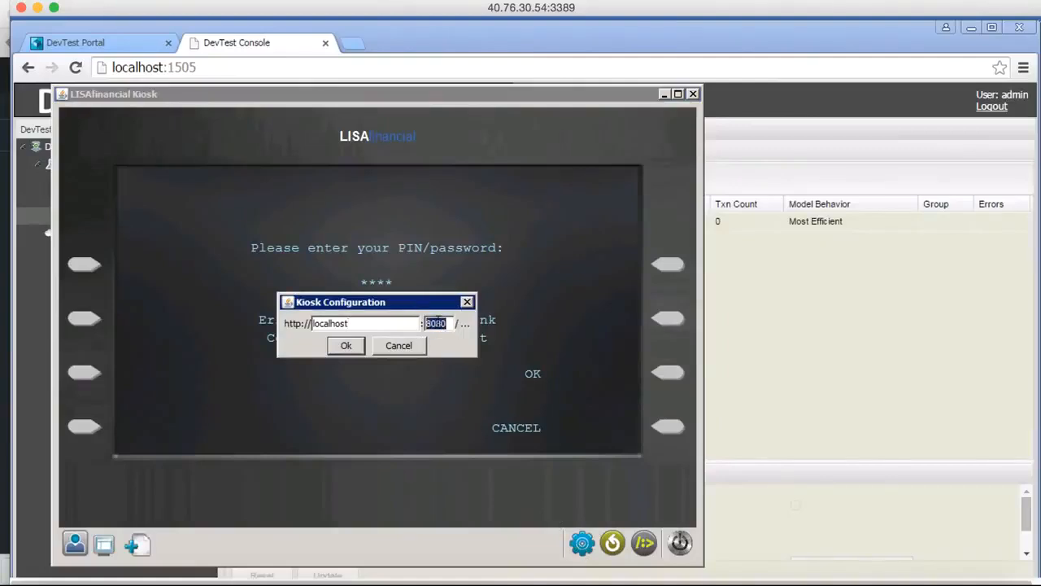
type("63094")
left_click(345, 348)
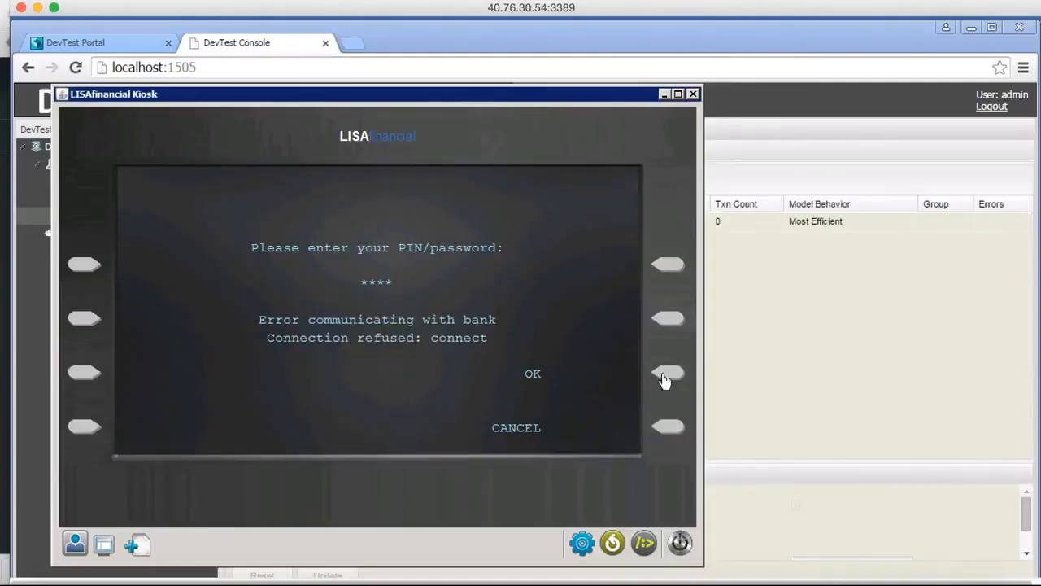
Cancel the pending PIN entry, and log in to the kiosk again by reinserting the card and entering the PIN.
left_click(75, 543)
left_click(74, 546)
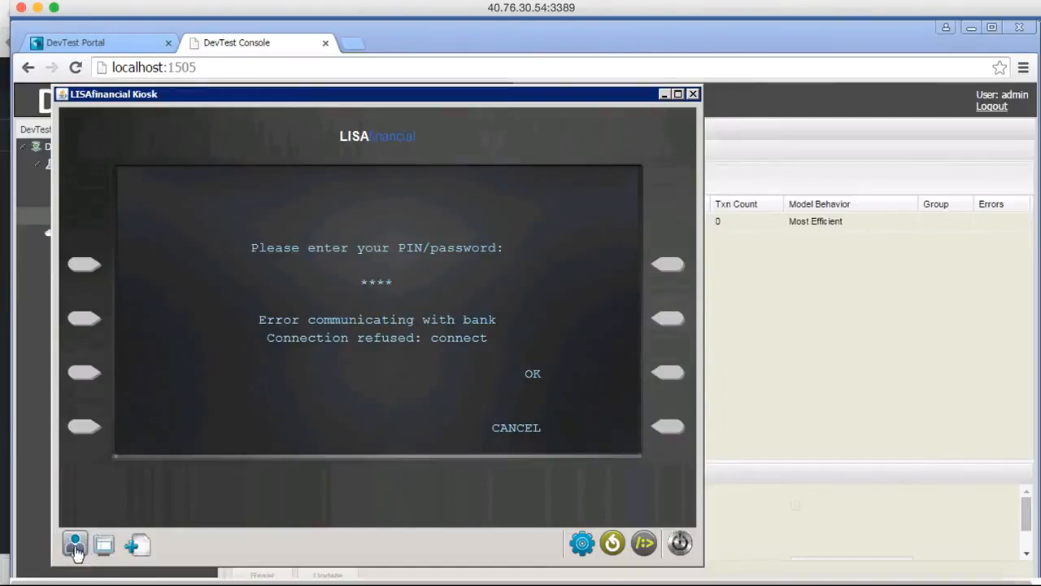
left_click(674, 429)
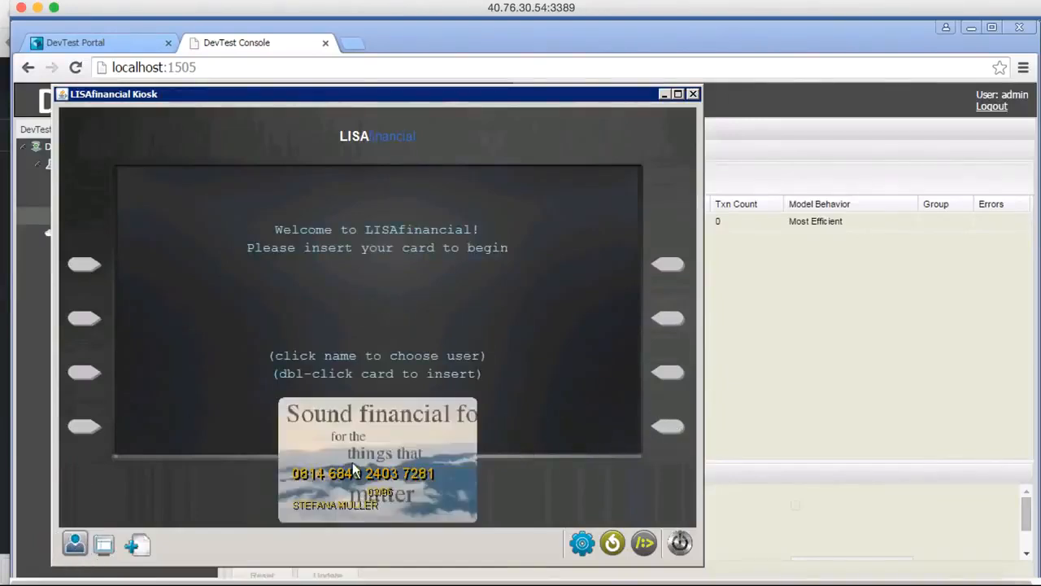
double_click(353, 467)
type("***")
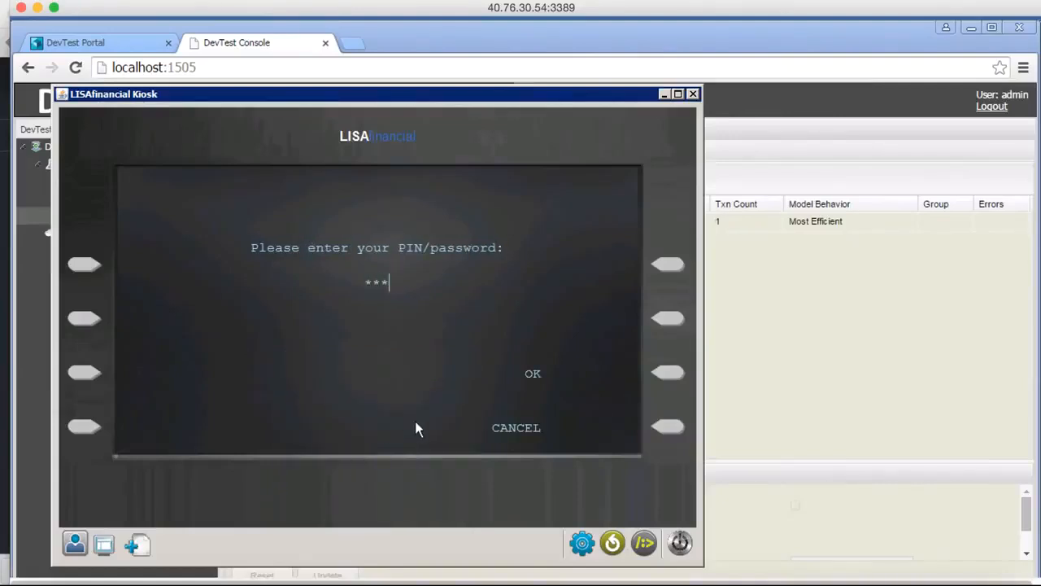
type("*")
left_click(666, 372)
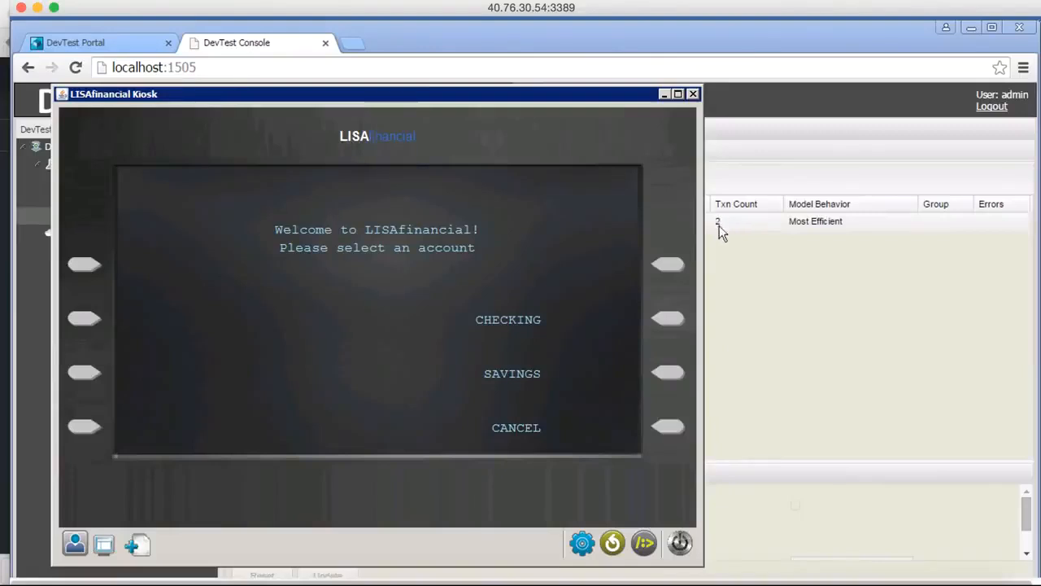
Check the lisa service's transaction count in the DevTest Console, and return to the kiosk to choose the CHECKING account.
left_click(740, 291)
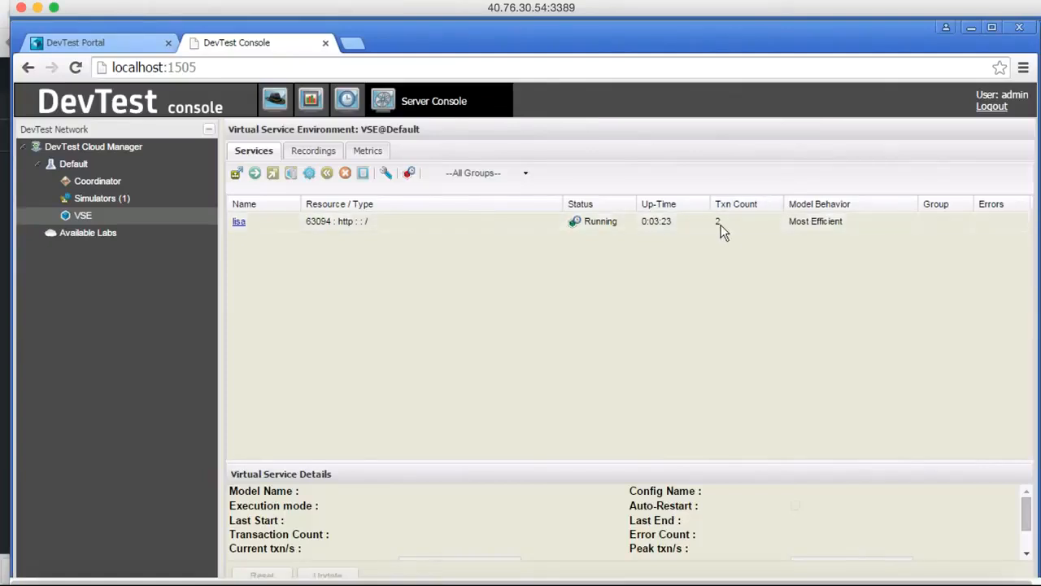
scroll(575, 485, "down", 5)
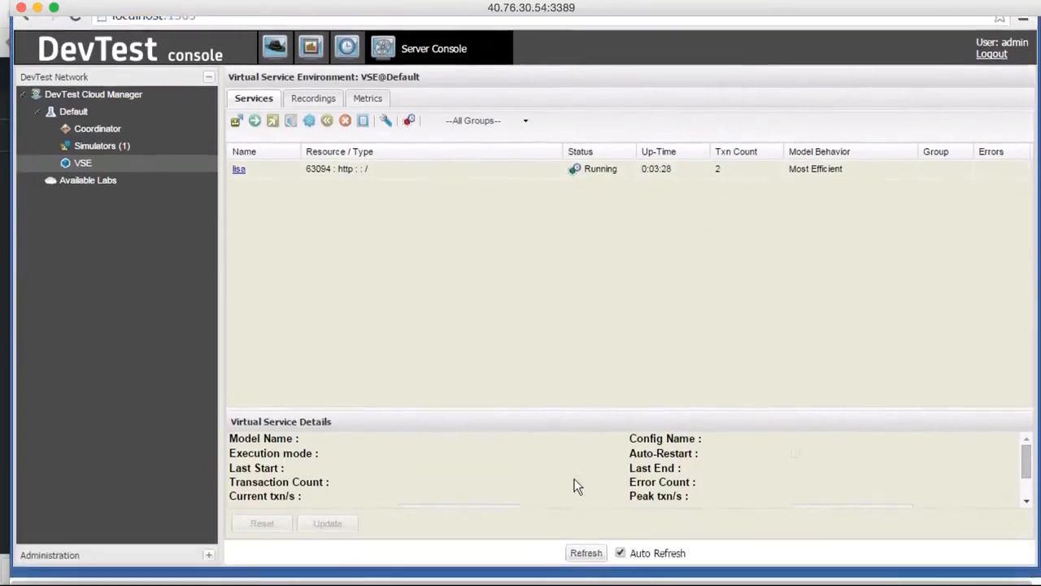
left_click(328, 559)
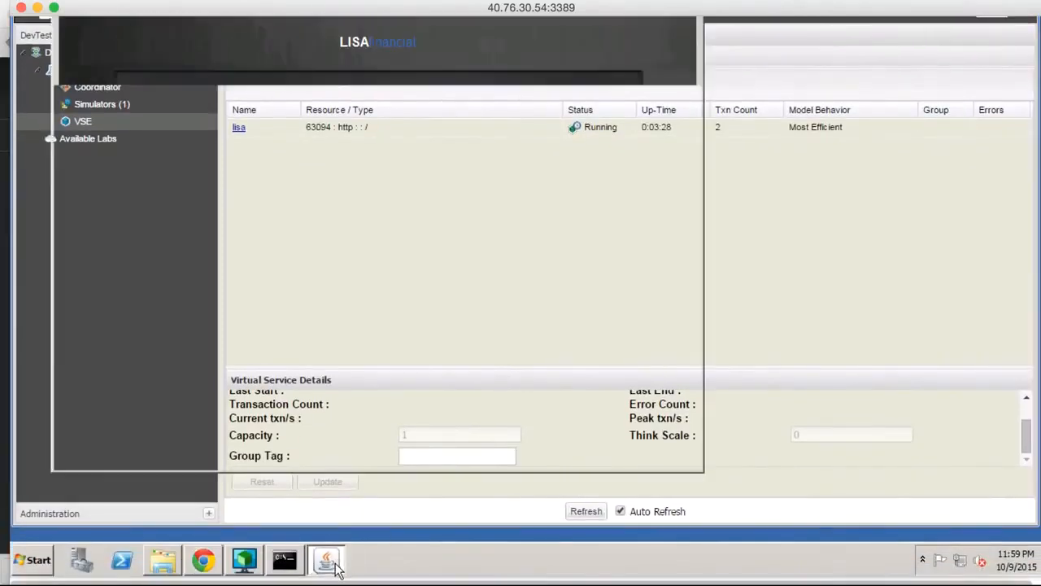
scroll(462, 400, "up", 5)
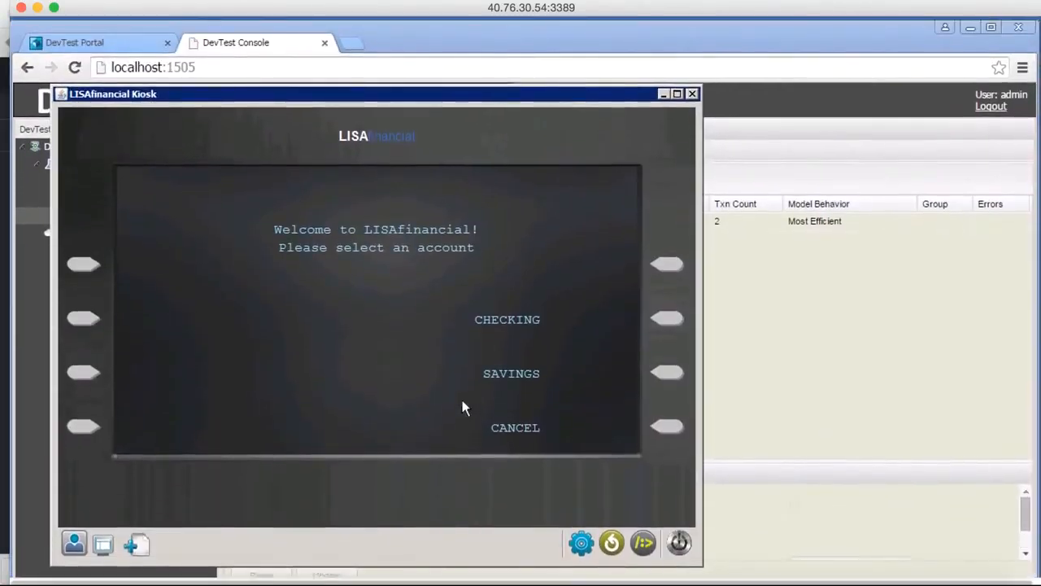
left_click(663, 321)
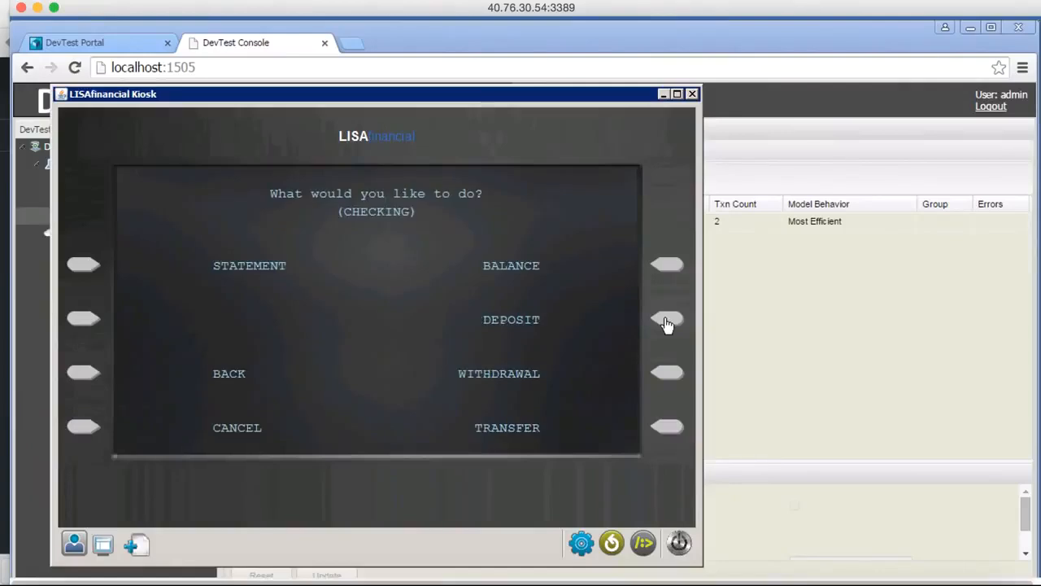
Check the CHECKING account's balance in the kiosk, and withdraw $10.00 from it.
left_click(666, 269)
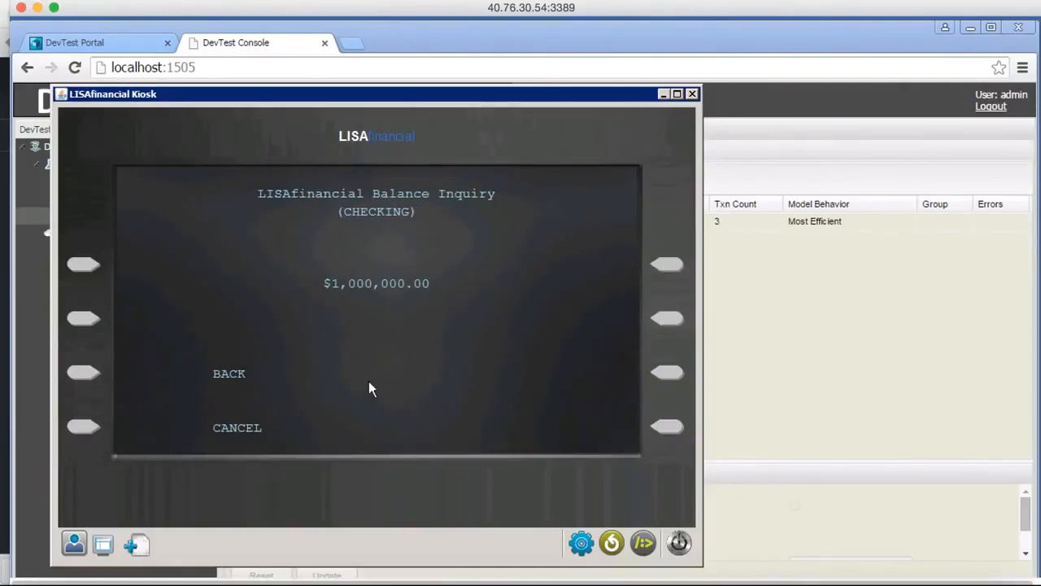
left_click(85, 374)
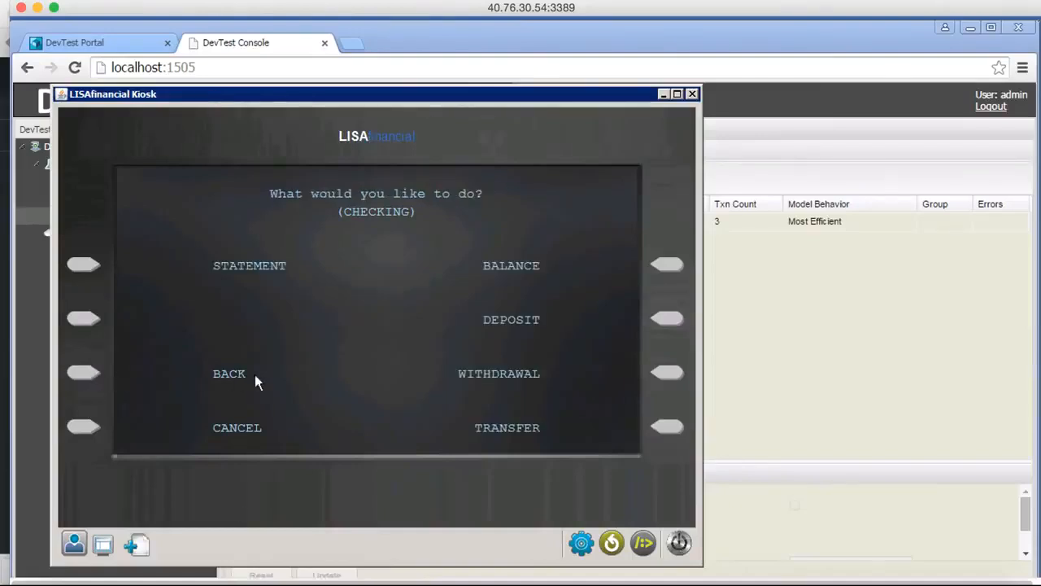
left_click(666, 375)
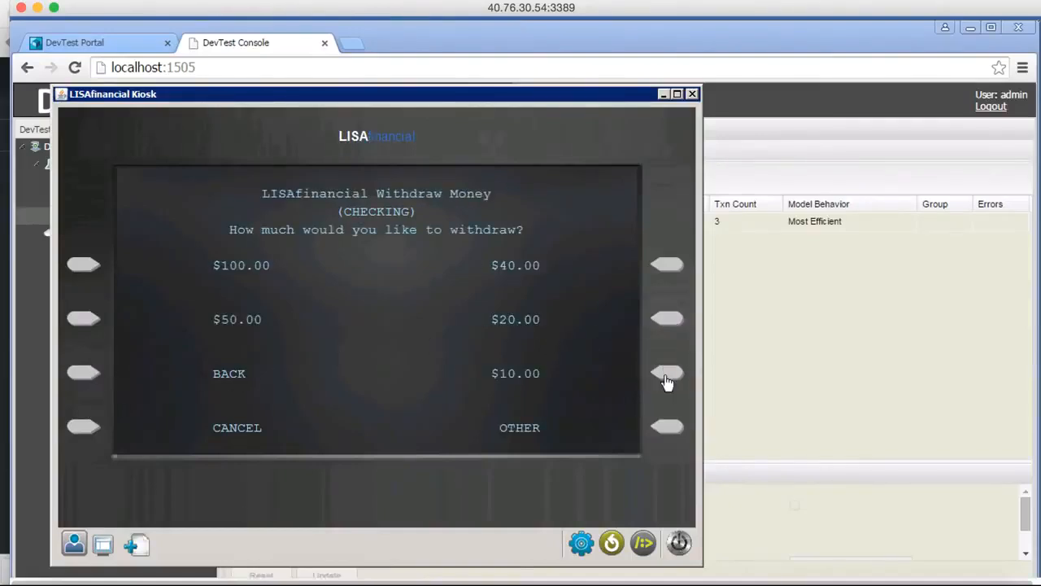
left_click(666, 376)
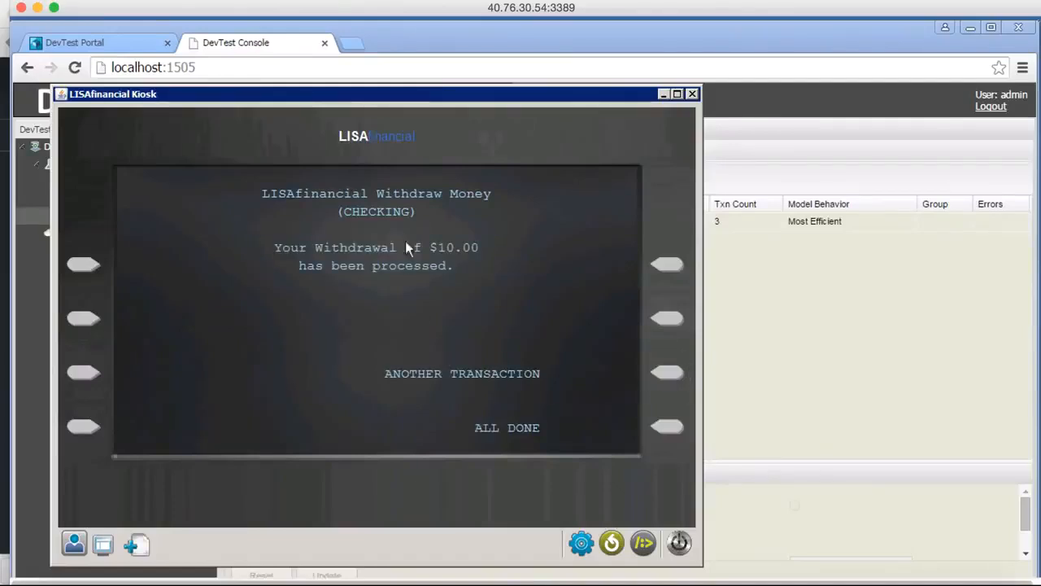
Make two deposits into the CHECKING account, one of $20.00 and another of $50.00.
left_click(668, 379)
left_click(668, 325)
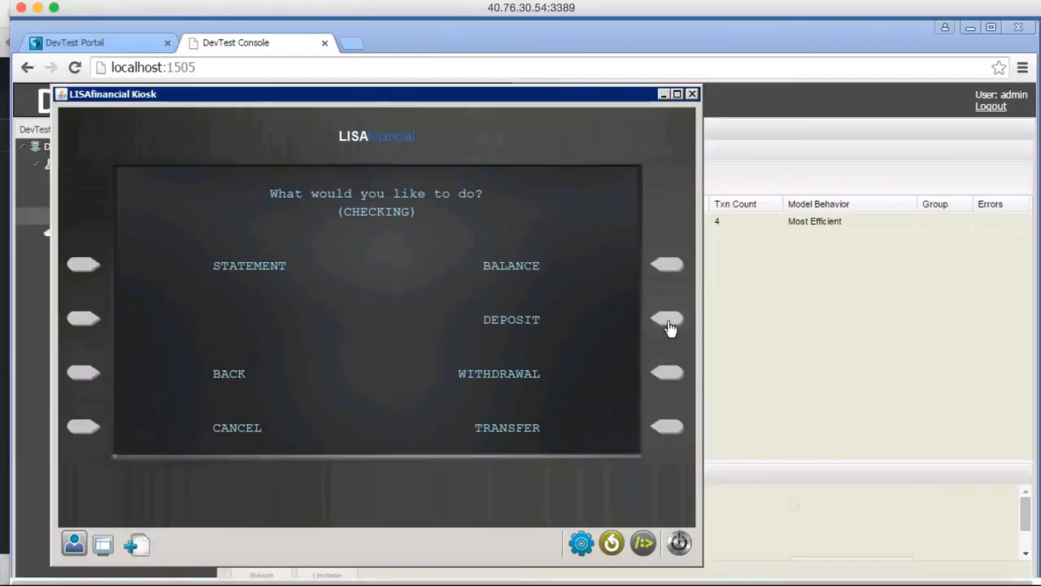
left_click(668, 325)
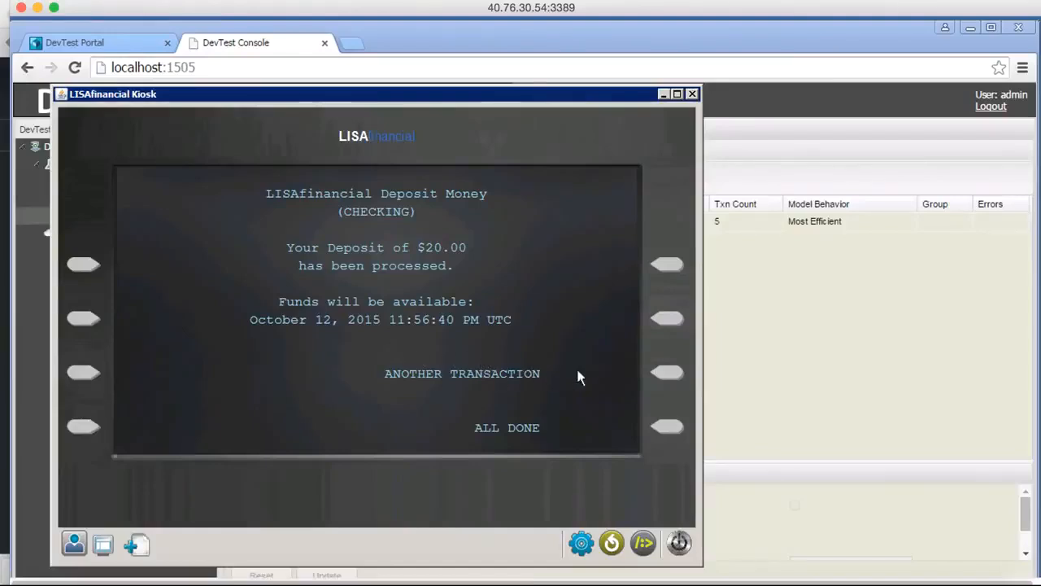
left_click(667, 372)
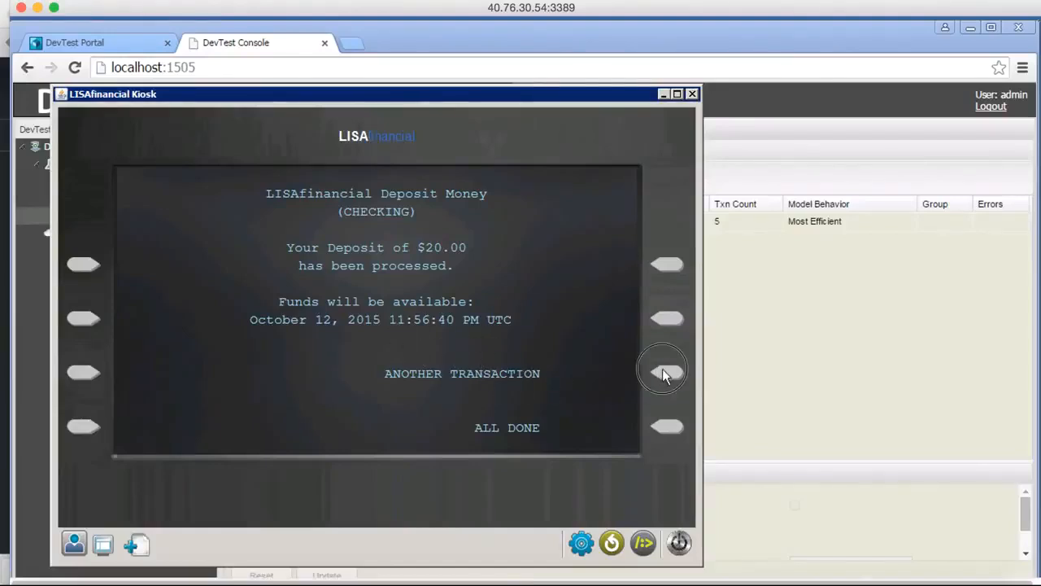
left_click(658, 318)
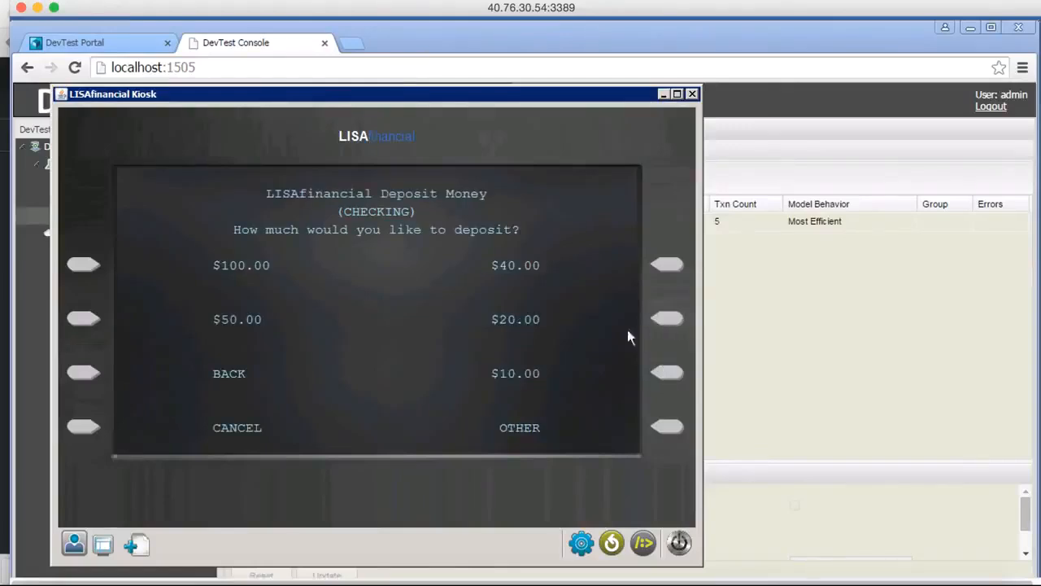
left_click(84, 319)
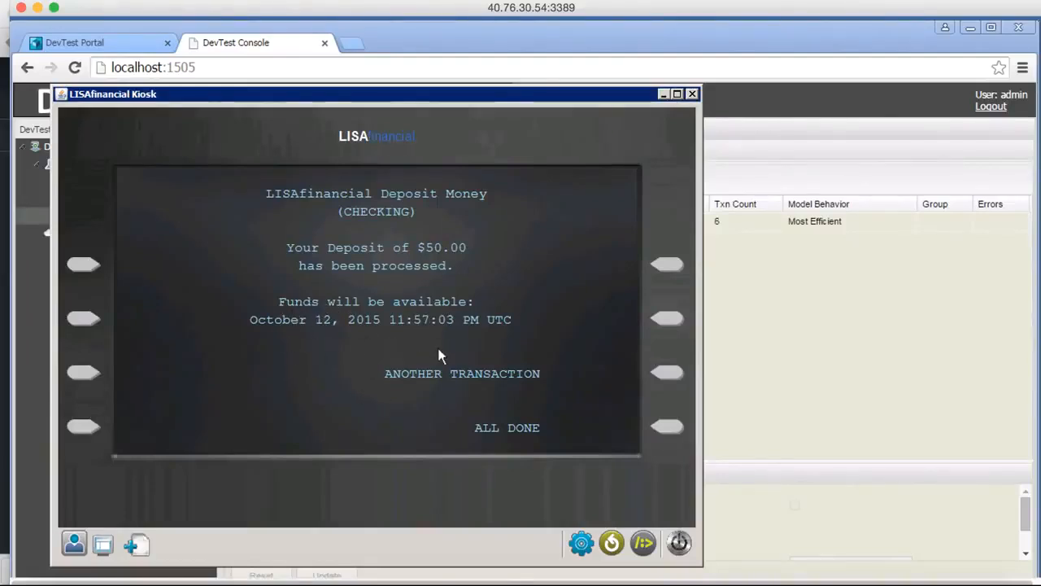
Request the brief account statement for CHECKING, and return to the account's transaction choices.
left_click(665, 431)
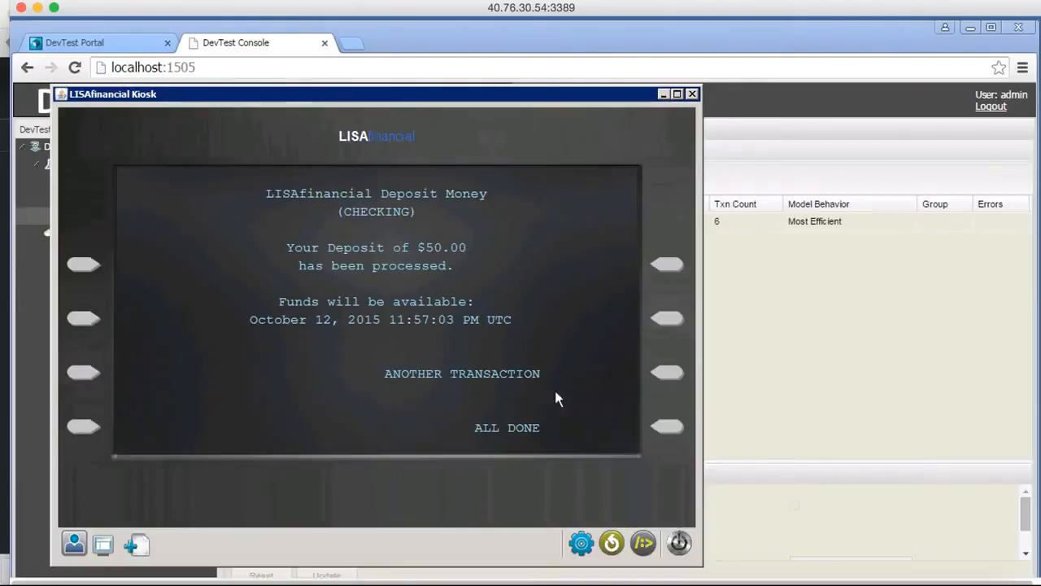
left_click(666, 374)
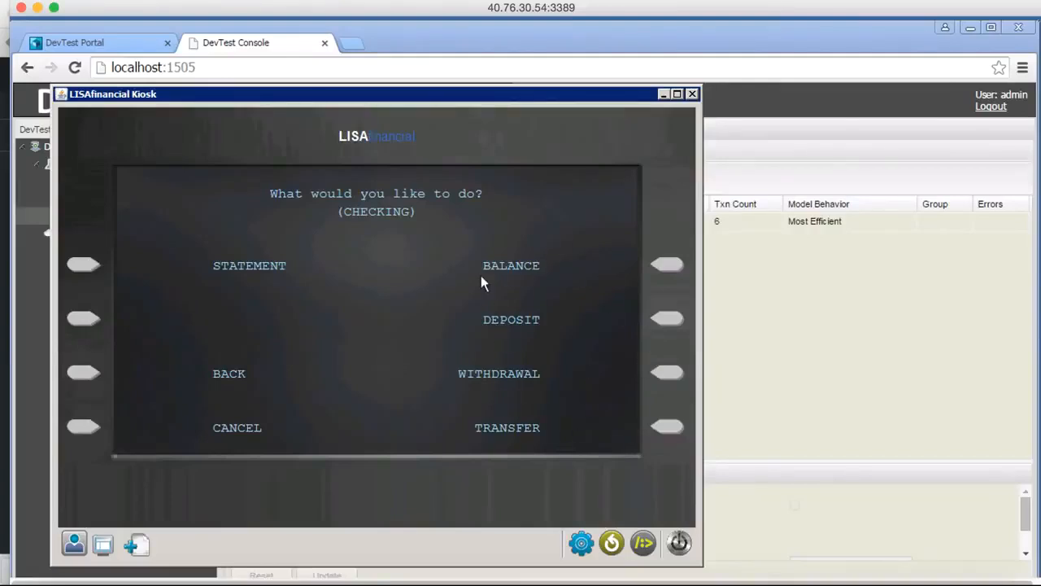
left_click(82, 268)
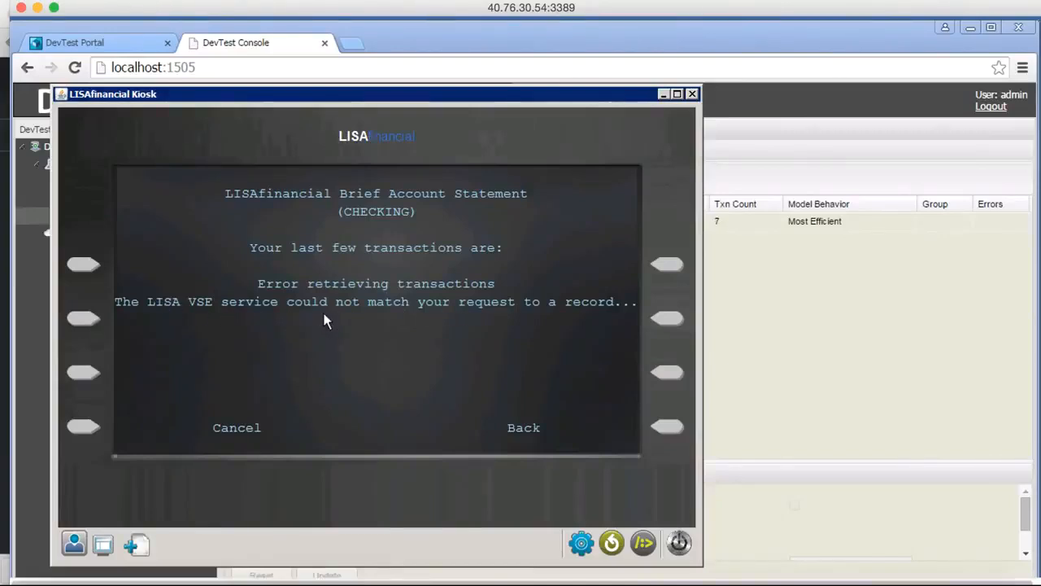
left_click(670, 429)
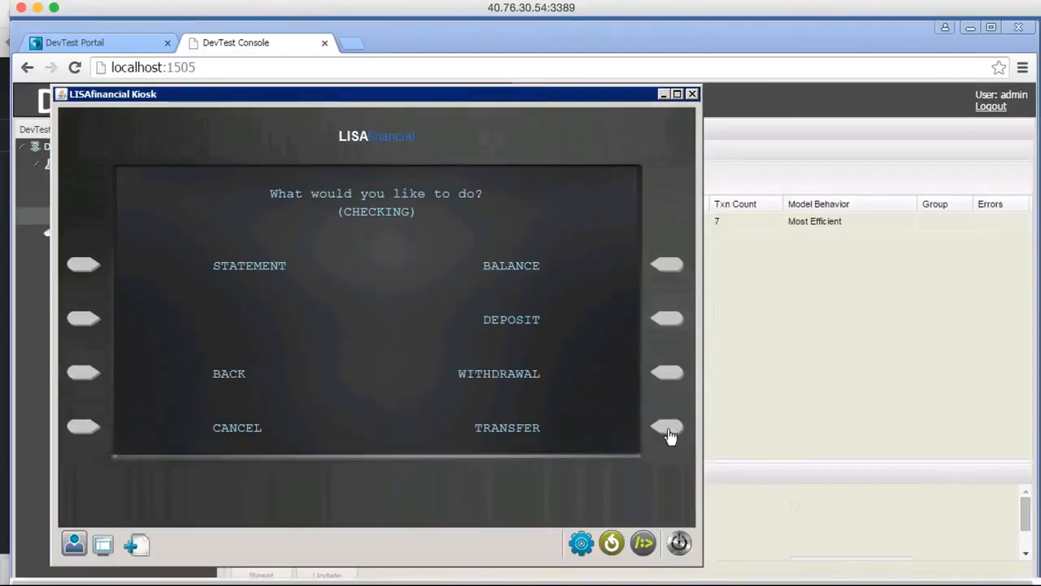
Deposit $40.00 into the CHECKING account and end the kiosk session.
left_click(667, 321)
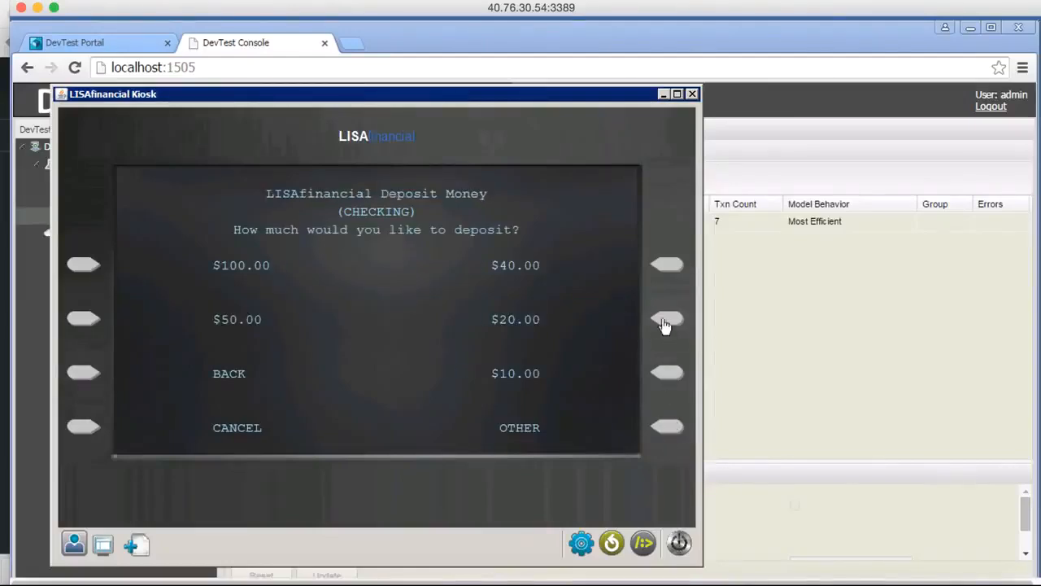
left_click(665, 265)
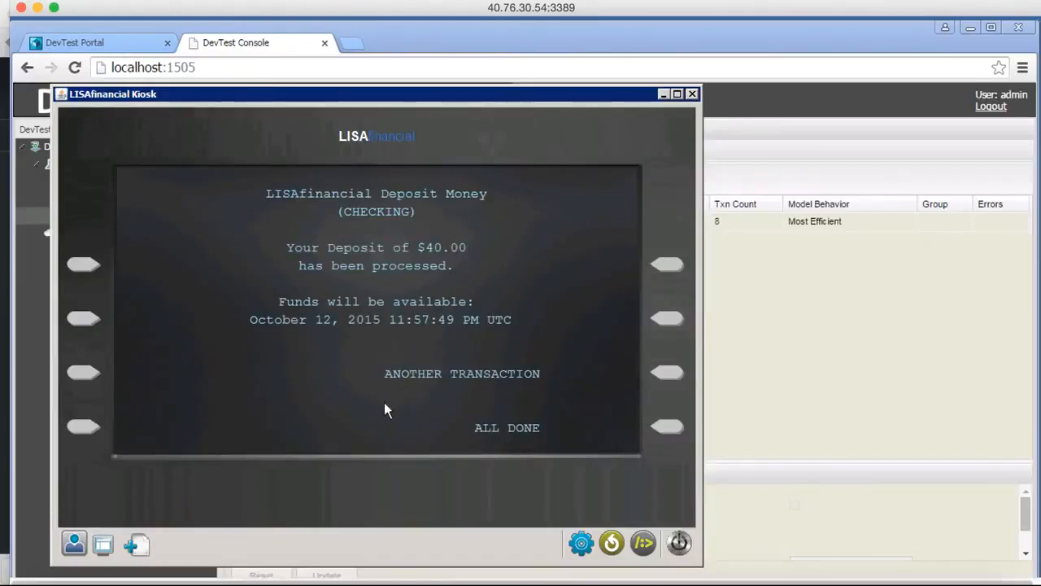
left_click(668, 429)
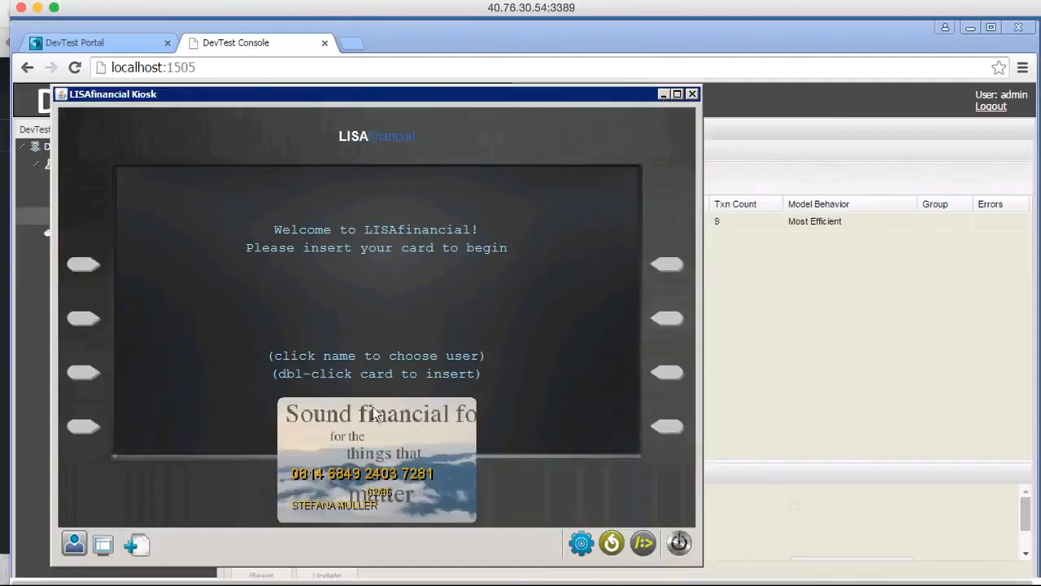
Minimize the kiosk and review the lisa service's transaction count and details in the DevTest Console.
left_click(663, 95)
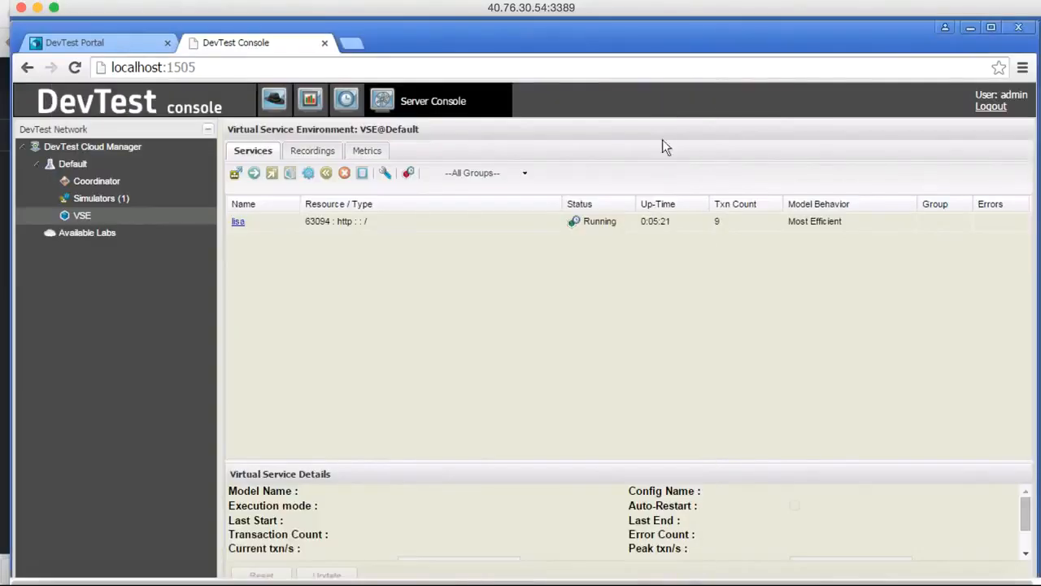
left_click(718, 220)
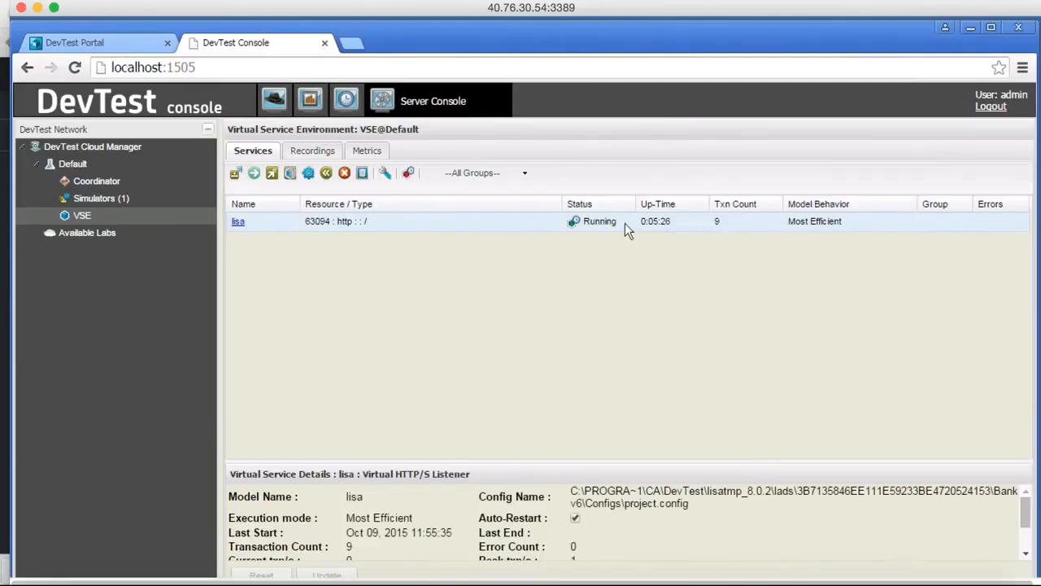
scroll(490, 451, "down", 5)
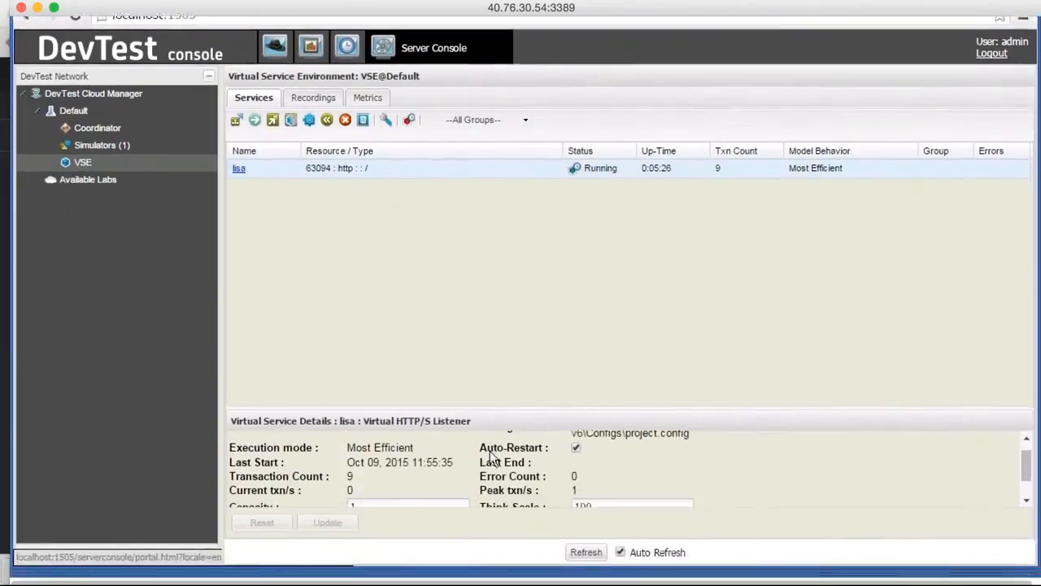
scroll(490, 451, "up", 5)
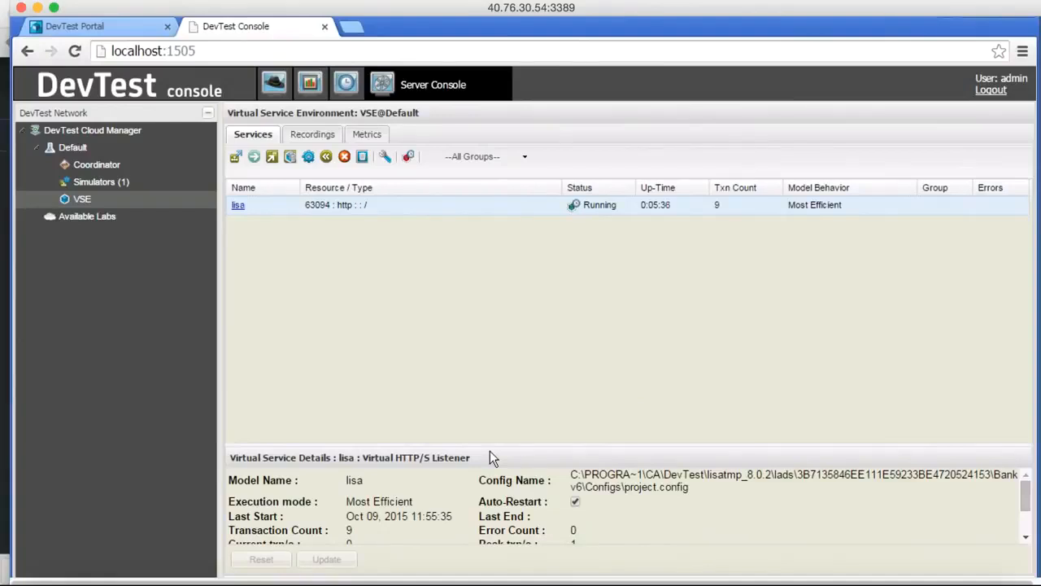
scroll(492, 458, "up", 1)
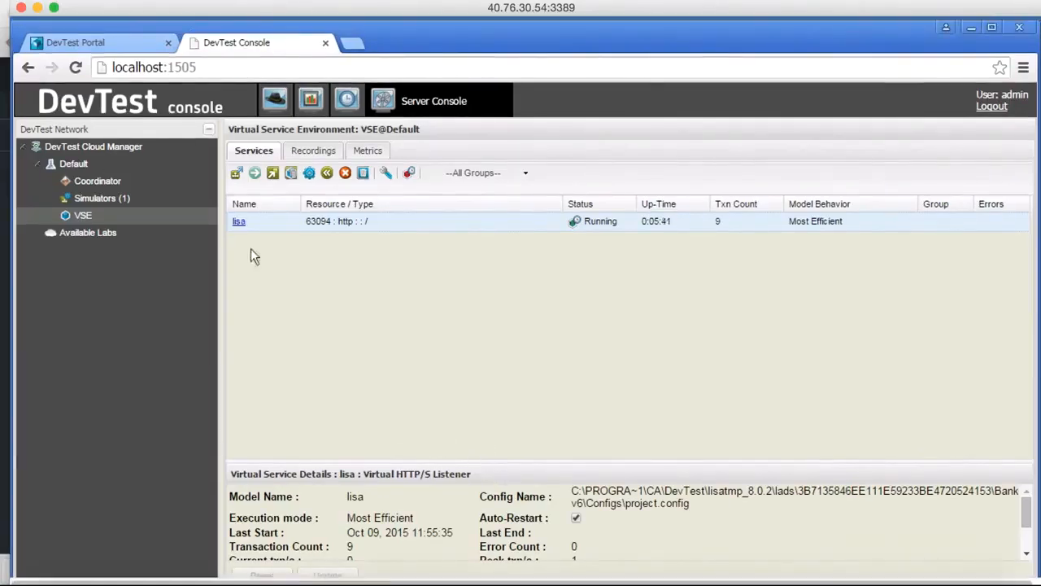
Switch to the DevTest Portal and open the lisa virtual service for editing, with the navigation menu collapsed.
left_click(102, 47)
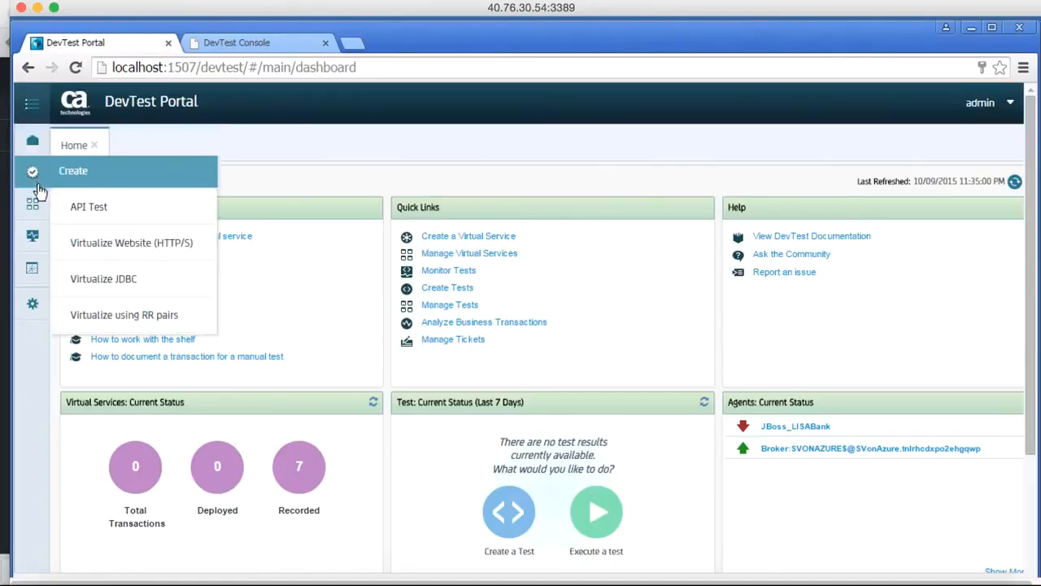
mouse_move(46, 203)
mouse_move(37, 183)
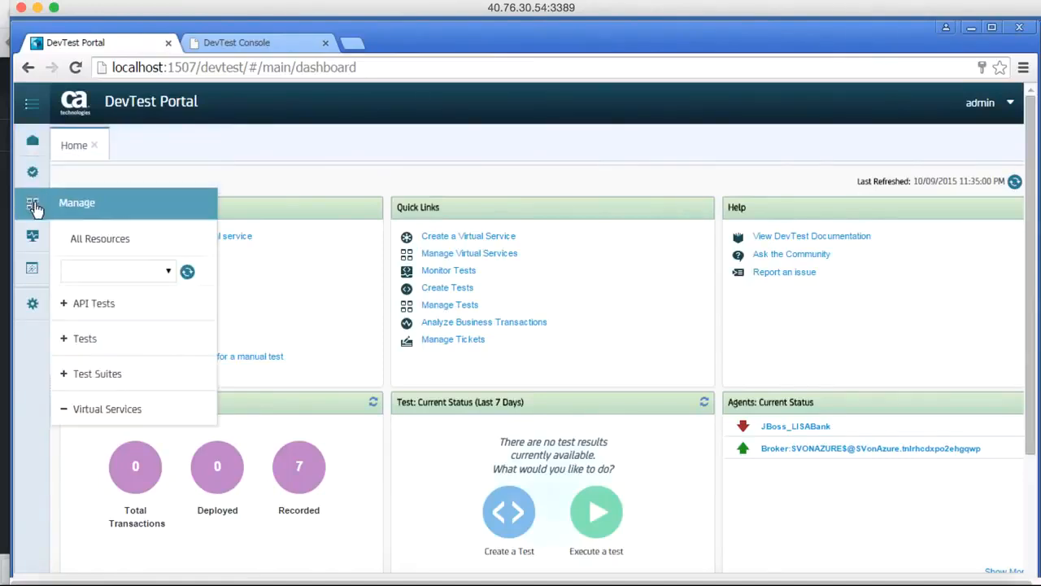
left_click(96, 411)
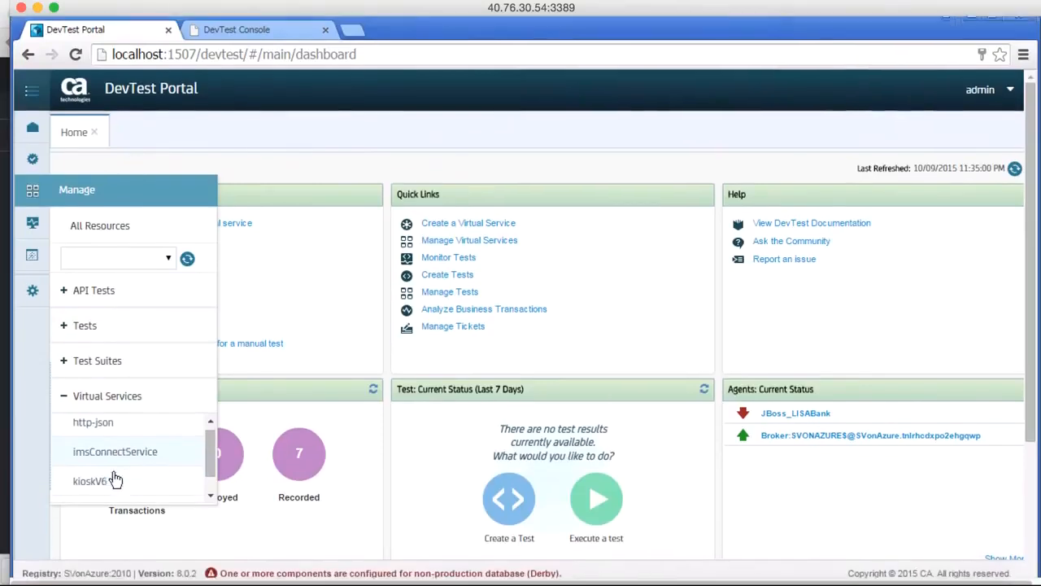
scroll(115, 480, "down", 5)
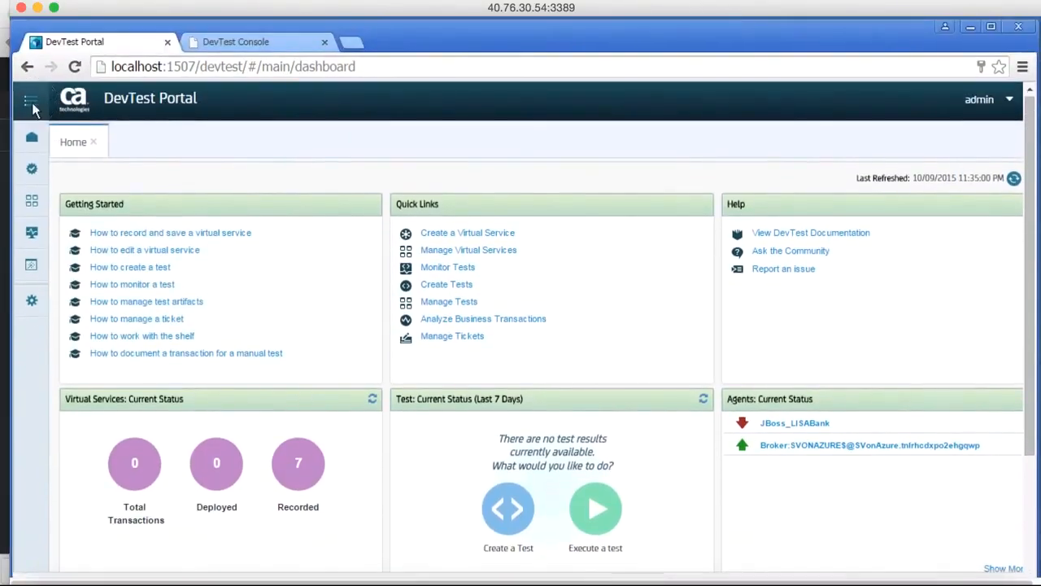
left_click(31, 104)
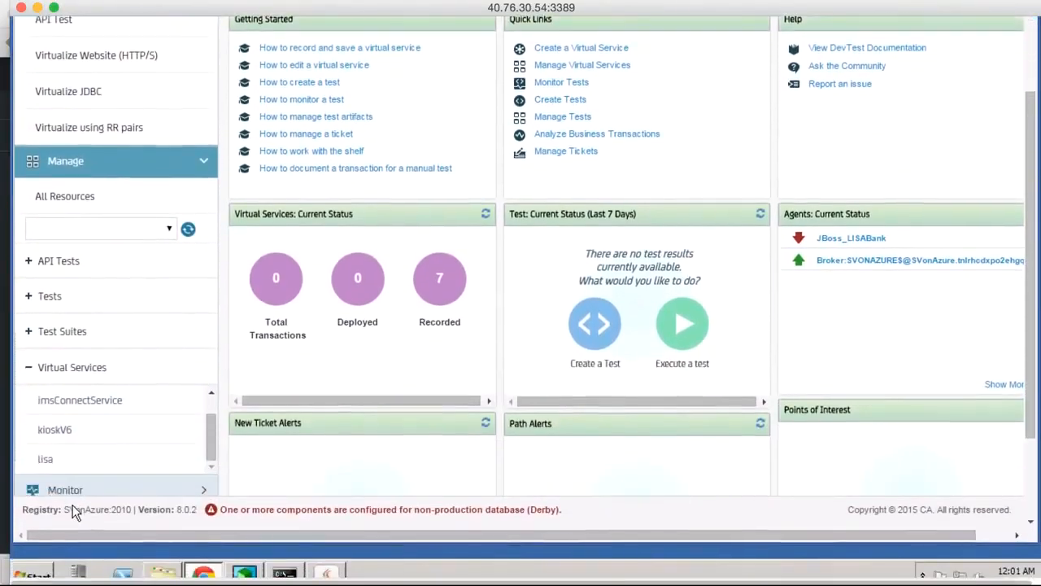
left_click(47, 457)
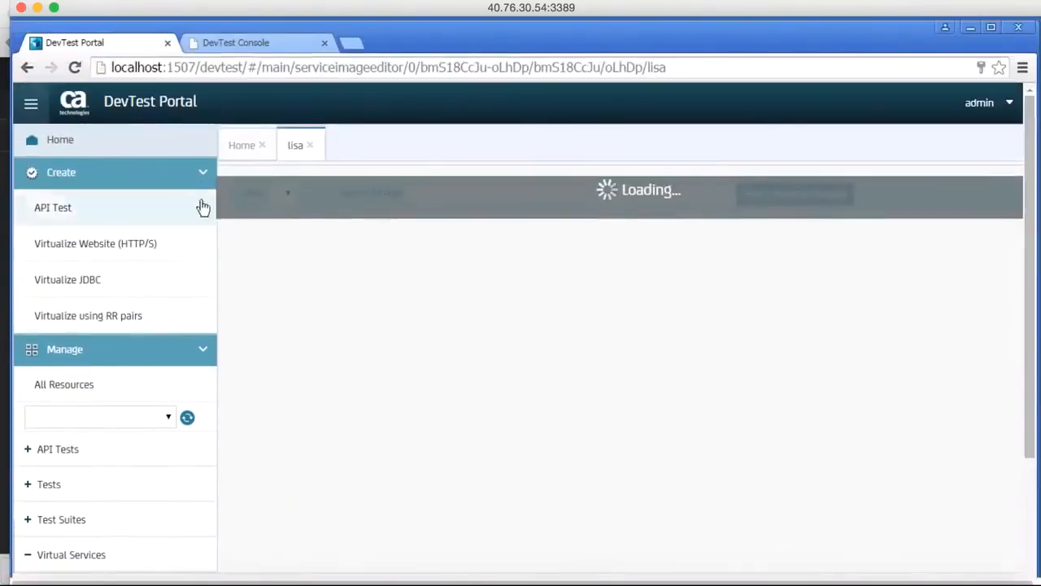
left_click(33, 105)
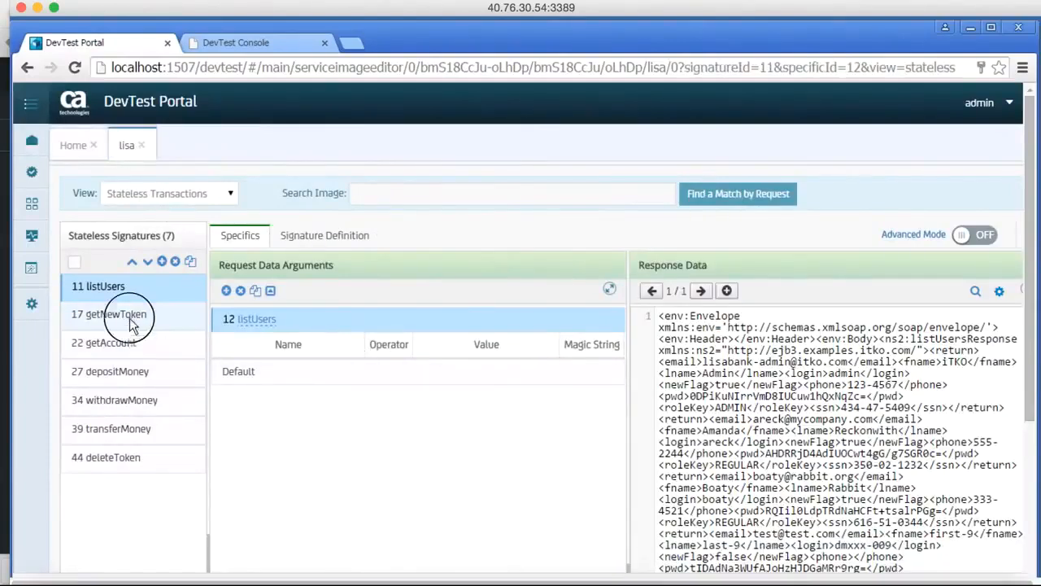
Inspect the request arguments of the getNewToken signature and of the depositMoney signature's second specific transaction, number 4.
left_click(130, 319)
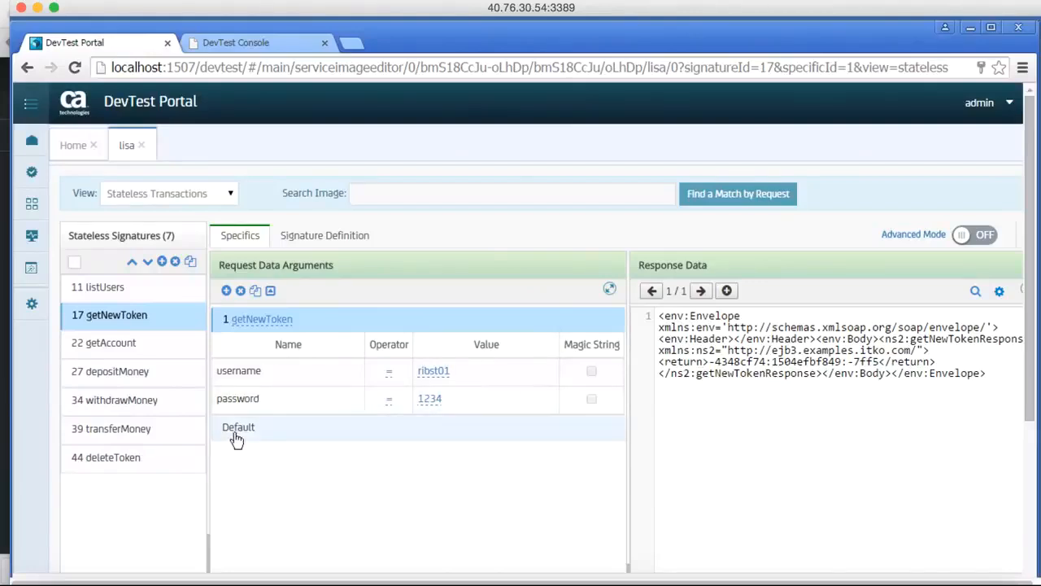
left_click(123, 381)
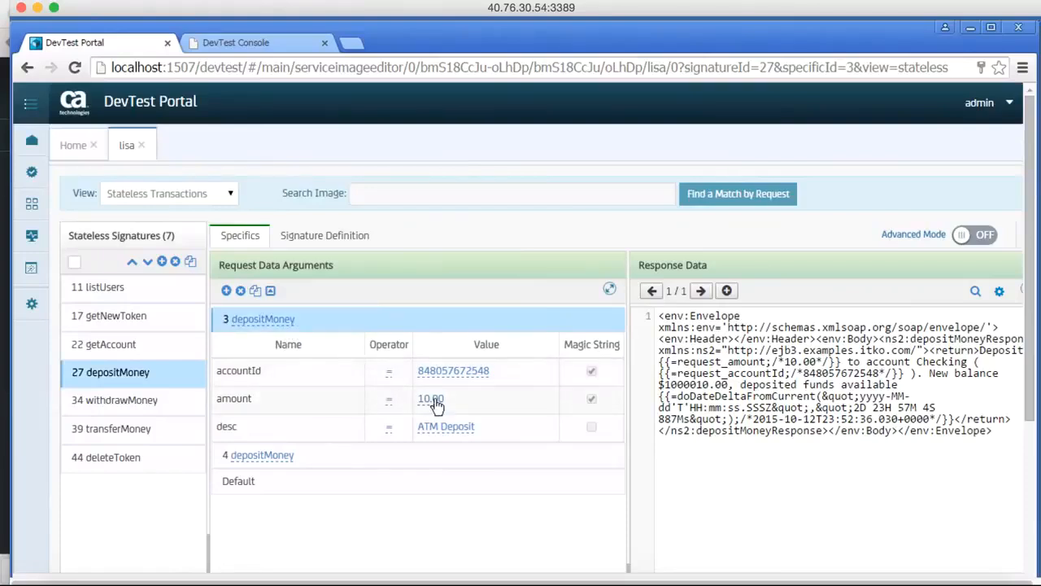
left_click(262, 458)
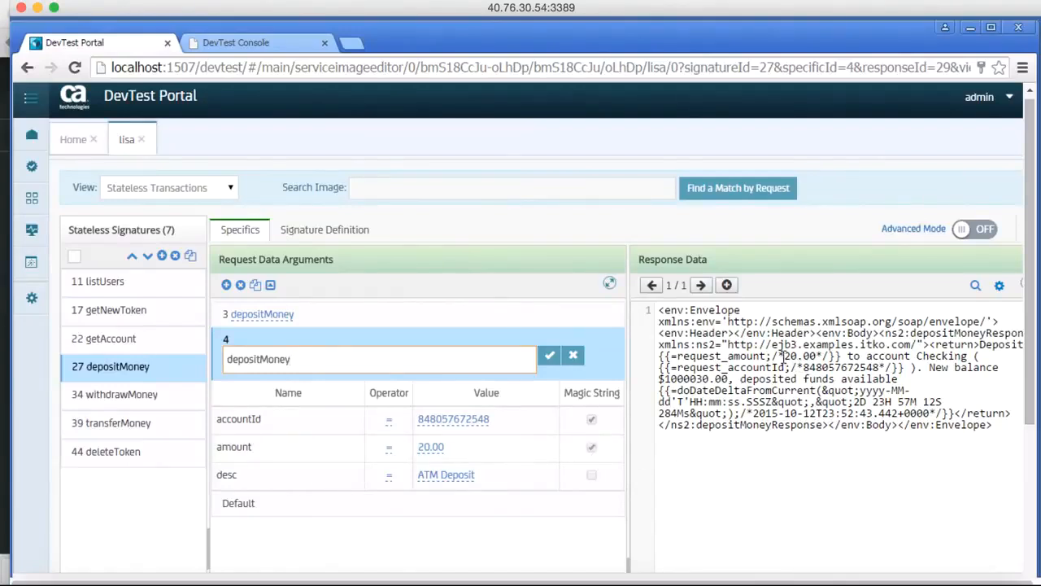
Examine the request_amount, request_accountId and doDateDeltaFromCurrent expressions in the response data of depositMoney transaction 4.
left_click(659, 357)
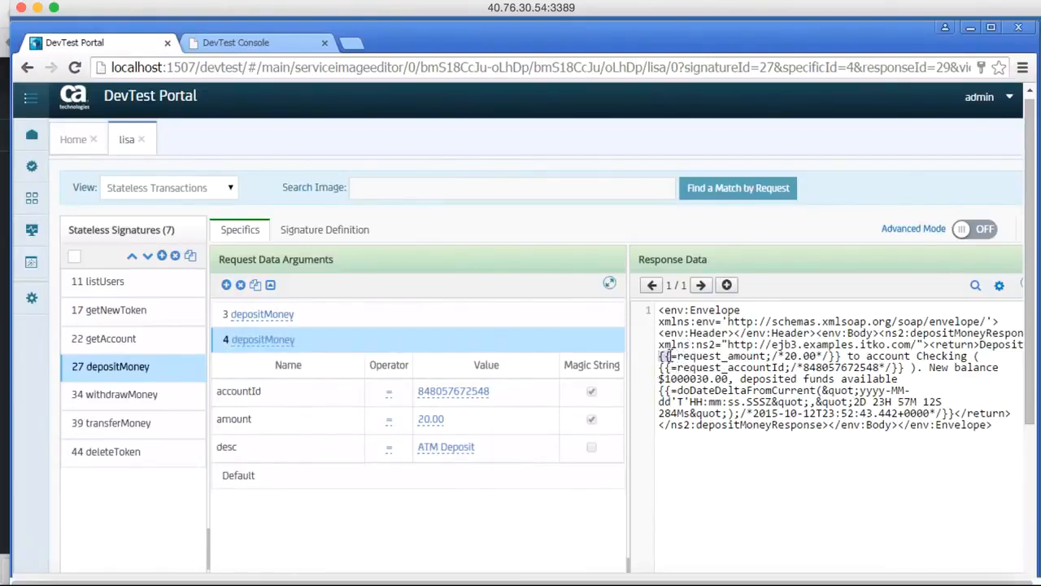
left_click(686, 356)
left_click_drag(828, 355, 775, 358)
left_click(696, 370)
left_click_drag(695, 370, 772, 368)
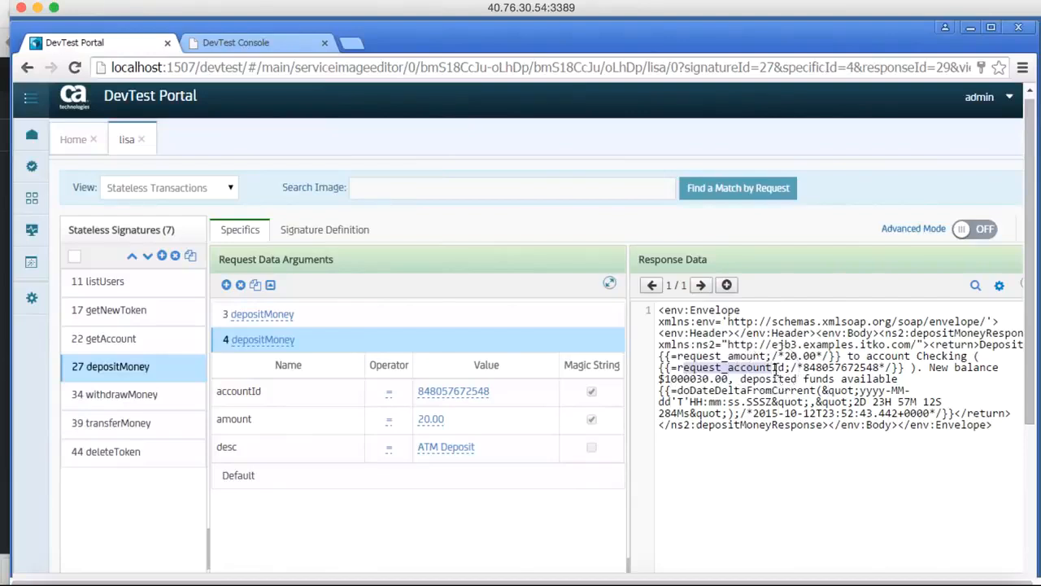
left_click_drag(660, 390, 851, 399)
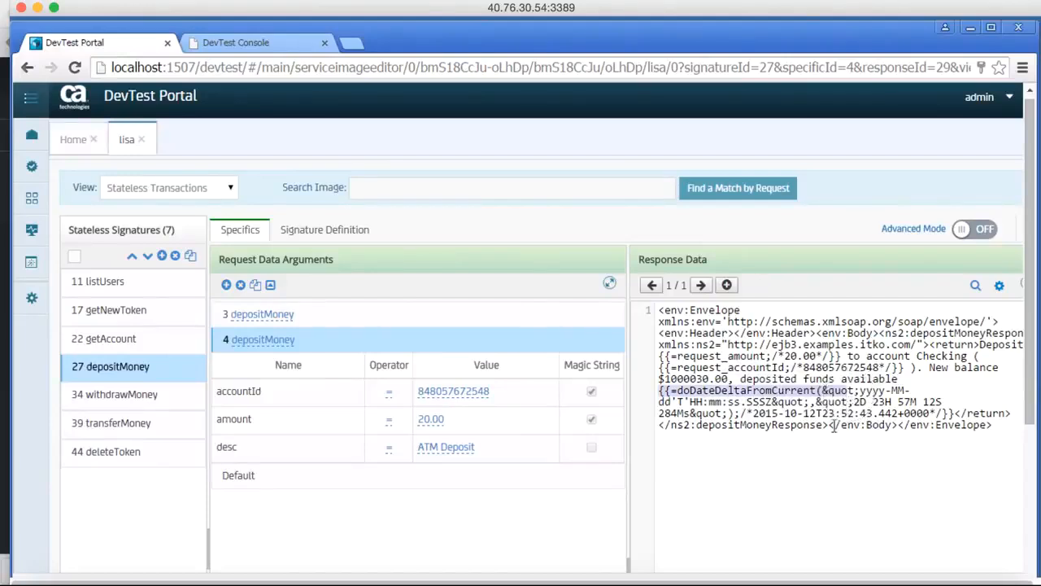
left_click(819, 448)
left_click_drag(670, 391, 816, 398)
left_click(750, 444)
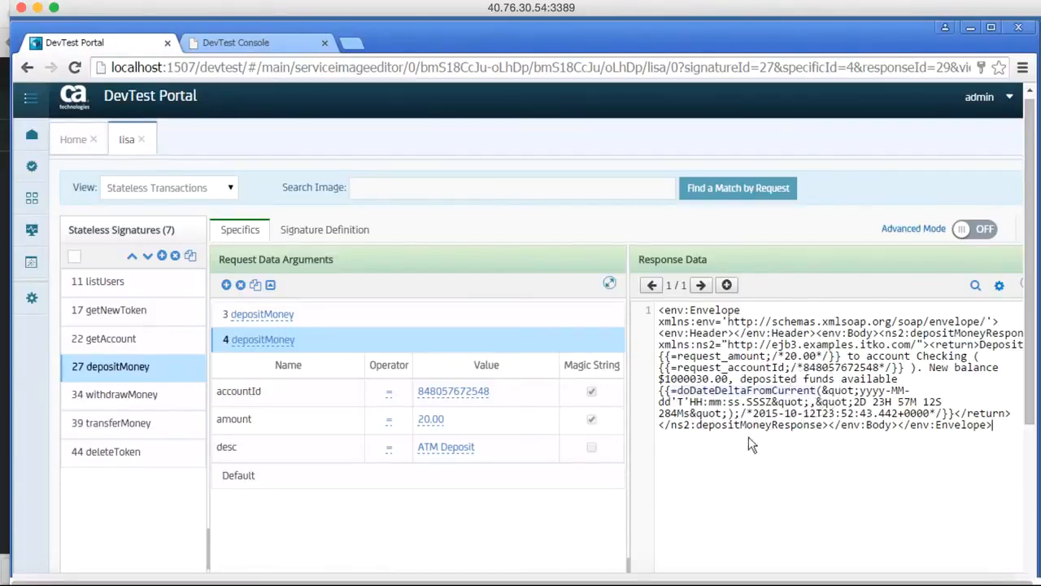
Set the days, hours and minutes of the doDateDeltaFromCurrent offset in depositMoney transaction 4's response to 5D 00H 00M.
double_click(860, 401)
left_click_drag(890, 406, 856, 402)
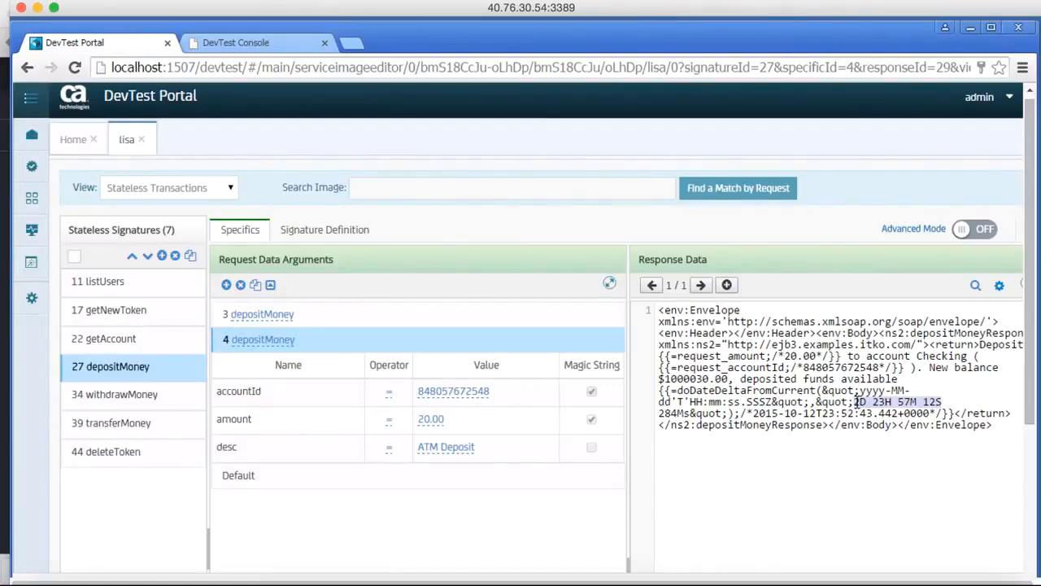
left_click(861, 402)
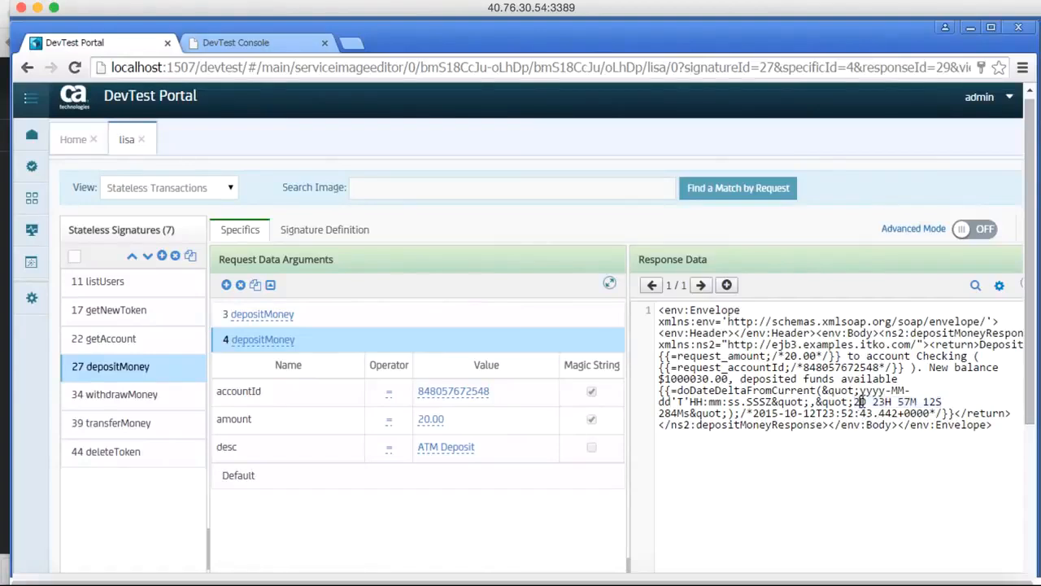
key("BackSpace")
type("5")
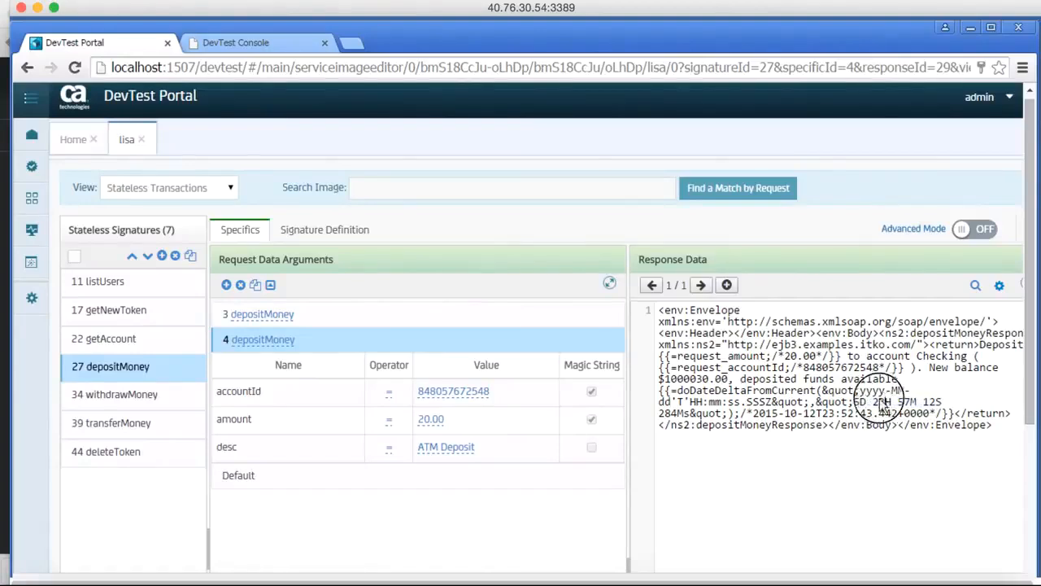
left_click(878, 402)
type("00")
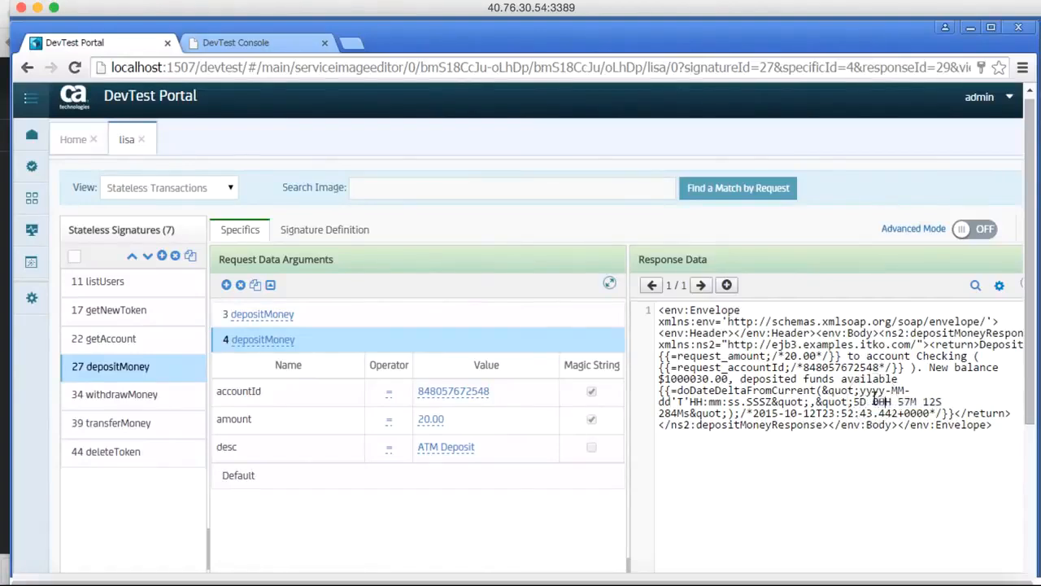
left_click(902, 400)
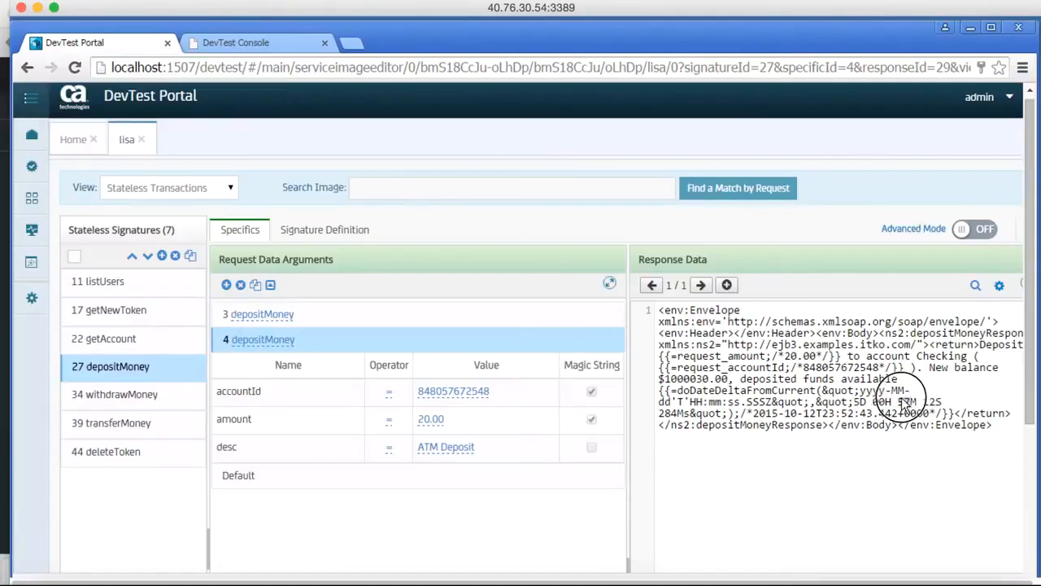
type("00")
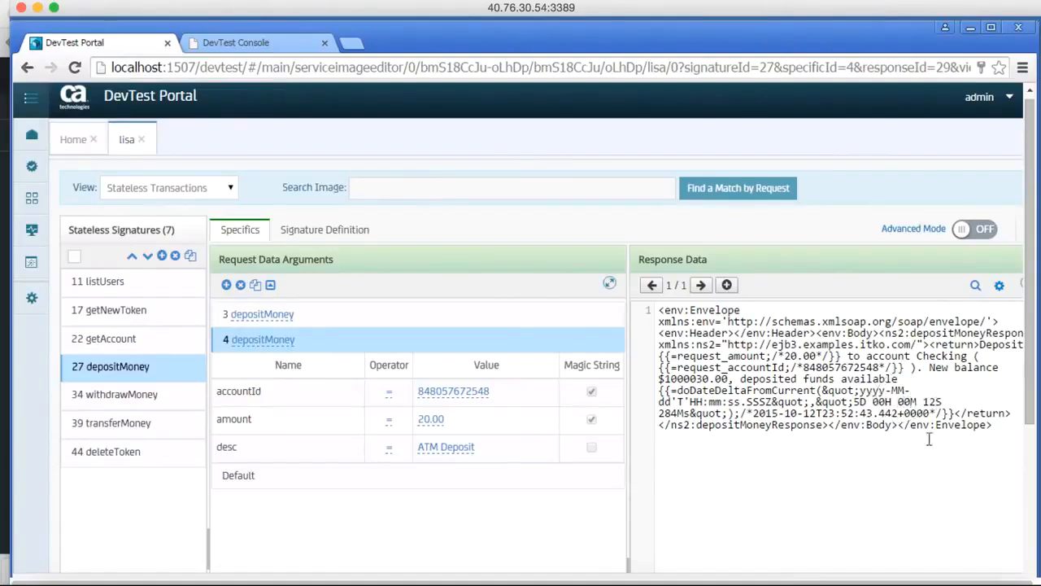
left_click(853, 485)
Show the getAccount signature's request arguments and response data.
scroll(843, 465, "down", 3)
scroll(844, 465, "up", 2)
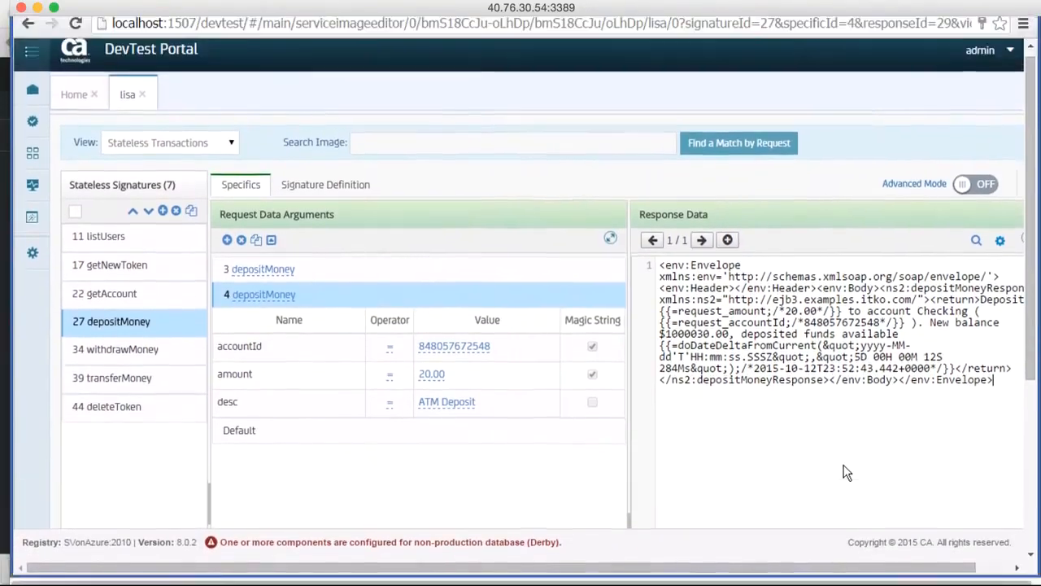
scroll(843, 465, "up", 1)
left_click(397, 223)
scroll(397, 223, "down", 1)
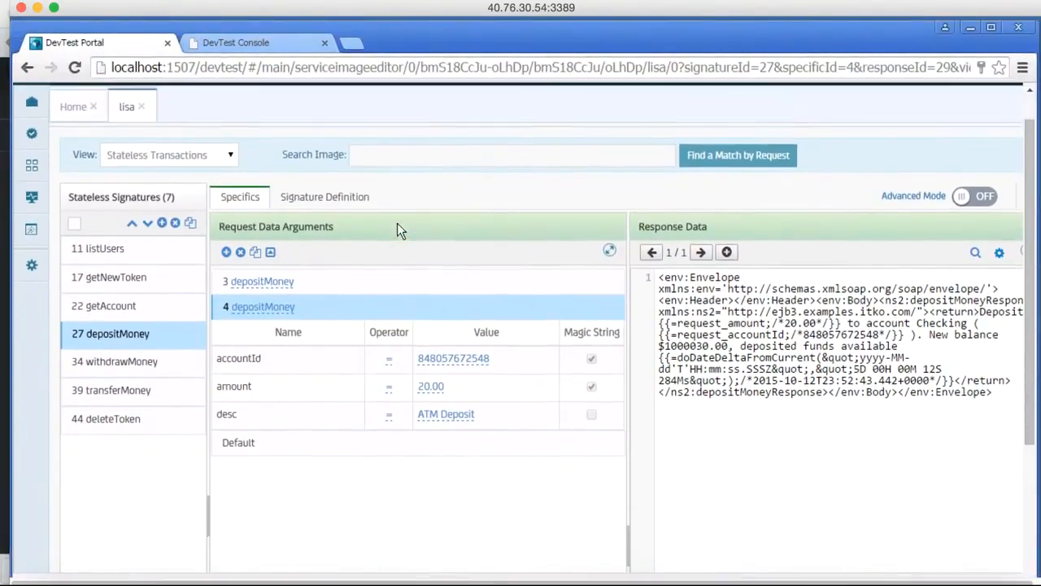
scroll(397, 223, "up", 1)
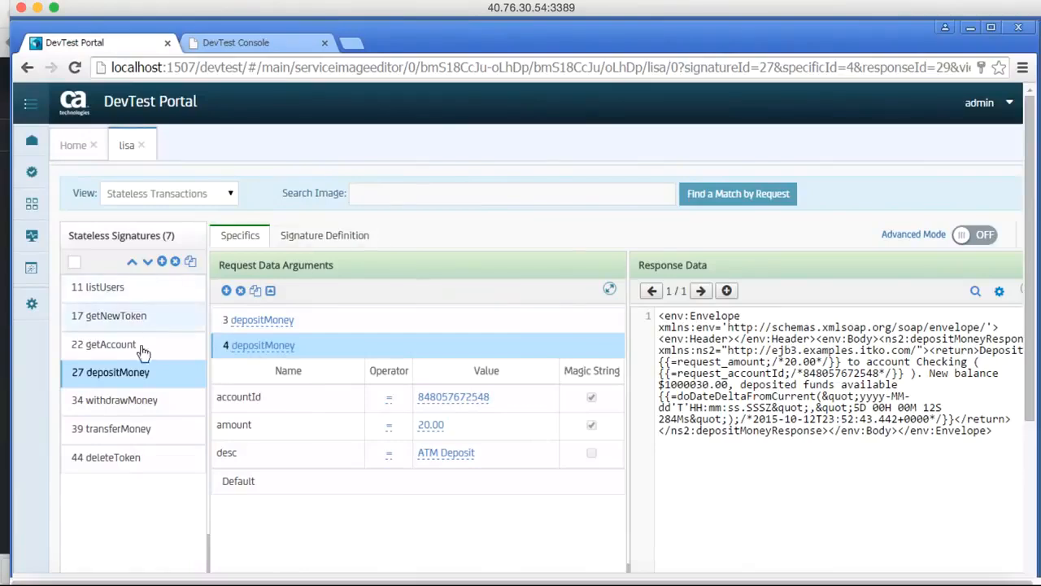
left_click(112, 348)
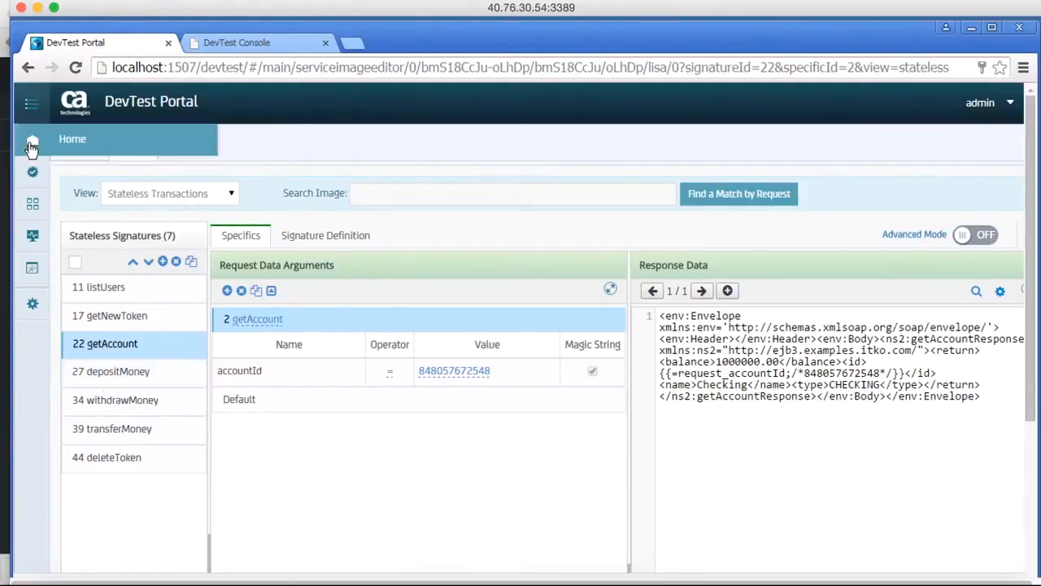
Expand the navigation menu and deploy the lisa virtual service to the VSE server with a concurrent capacity of 1 and 100% think time scale.
mouse_move(33, 174)
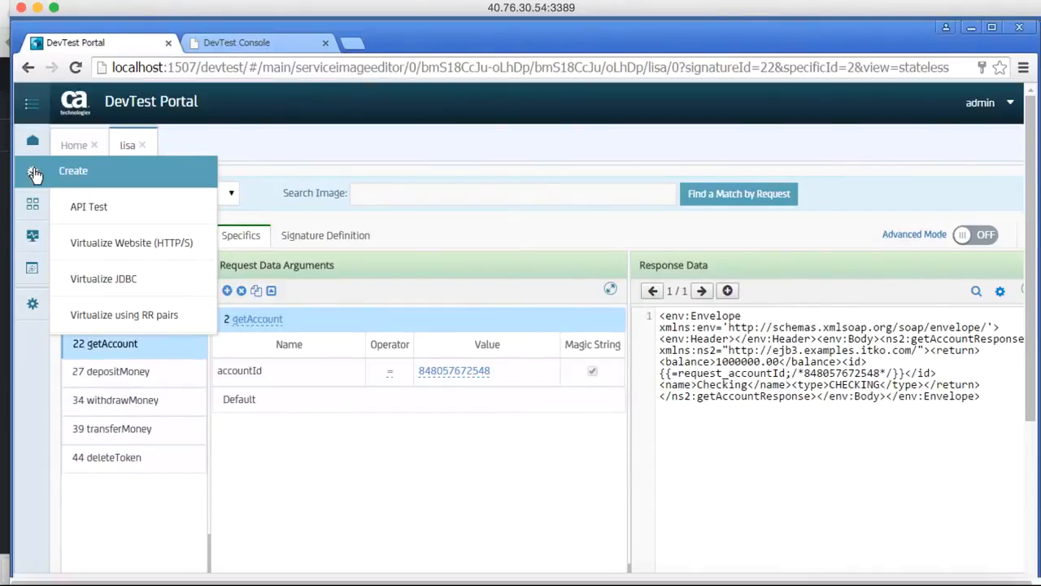
mouse_move(33, 202)
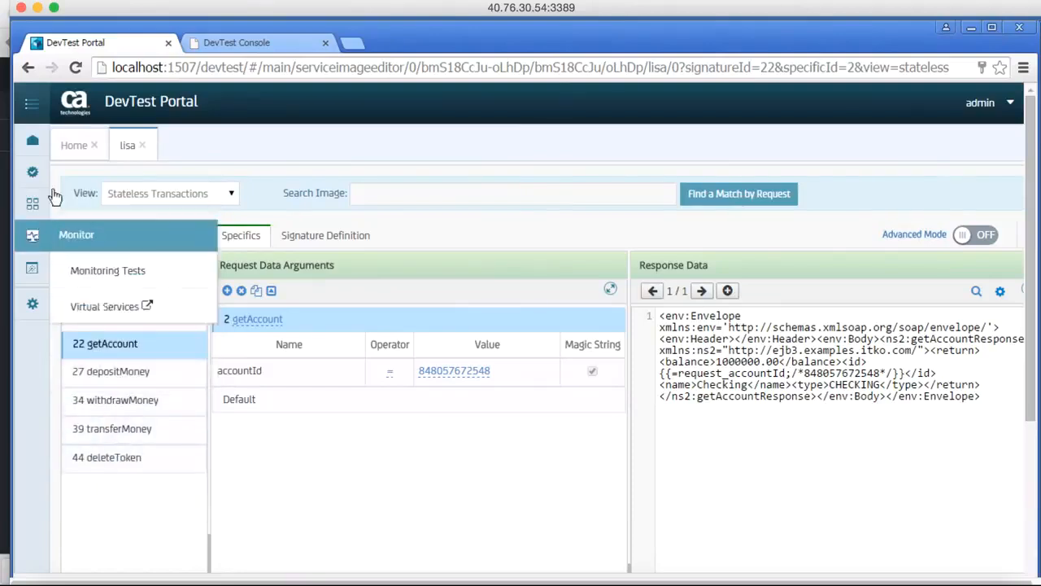
left_click(29, 103)
left_click(29, 105)
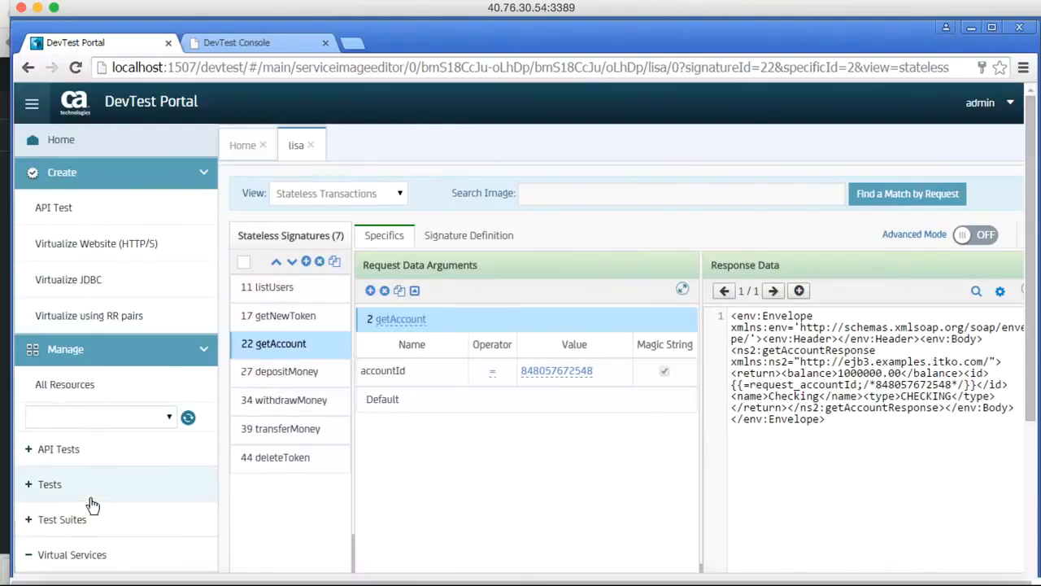
scroll(89, 500, "down", 3)
scroll(92, 505, "down", 2)
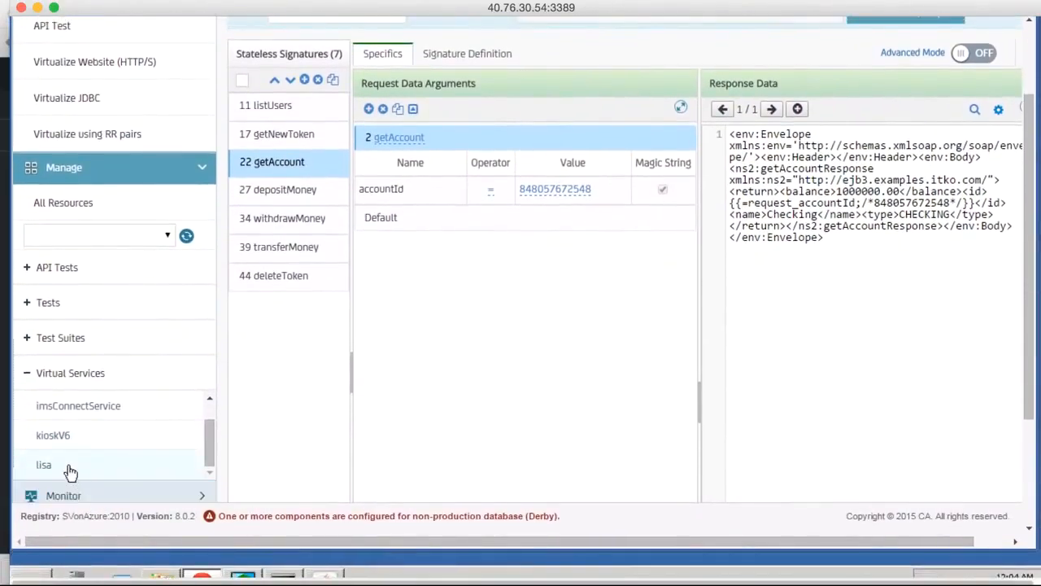
right_click(69, 468)
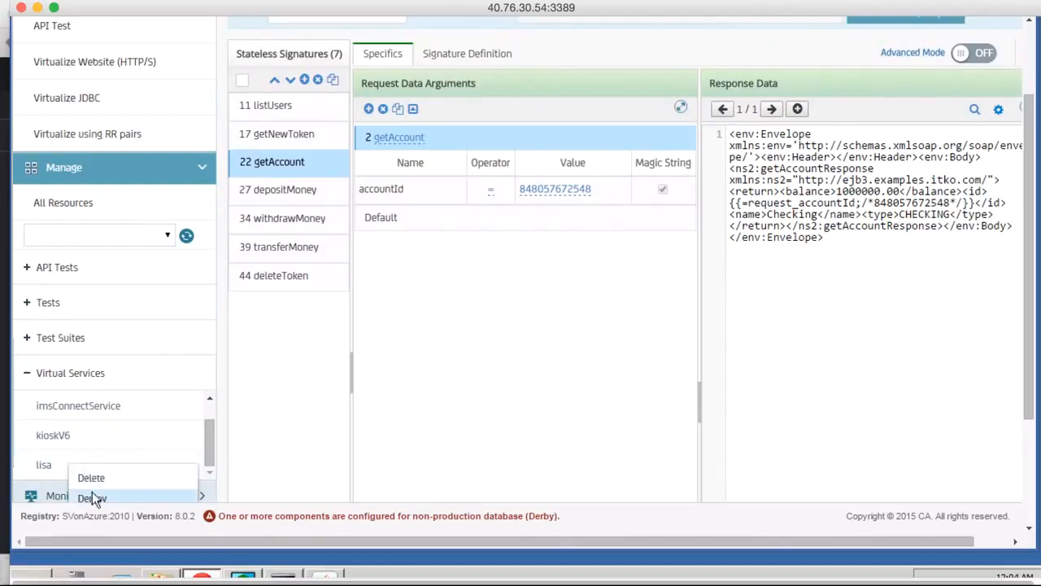
left_click(92, 496)
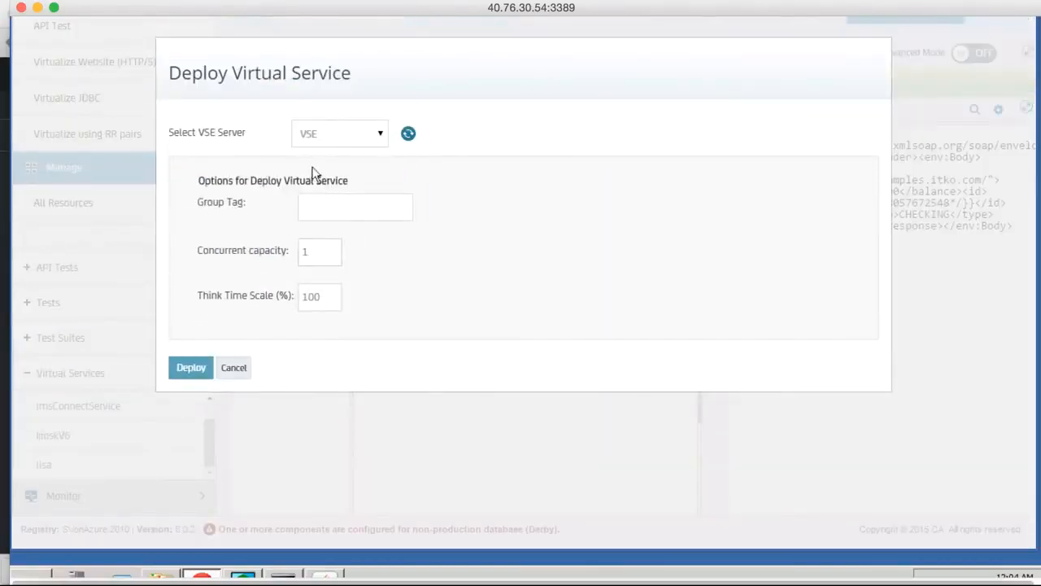
left_click(329, 206)
left_click(195, 370)
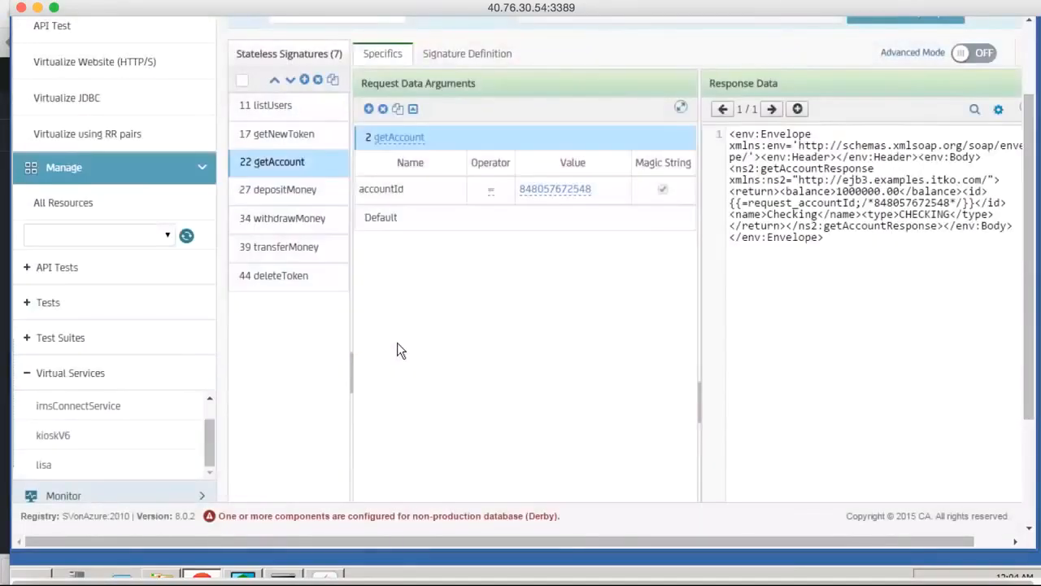
Switch to the DevTest Console and review the redeployed lisa service's status, up-time and transaction count.
scroll(397, 342, "up", 5)
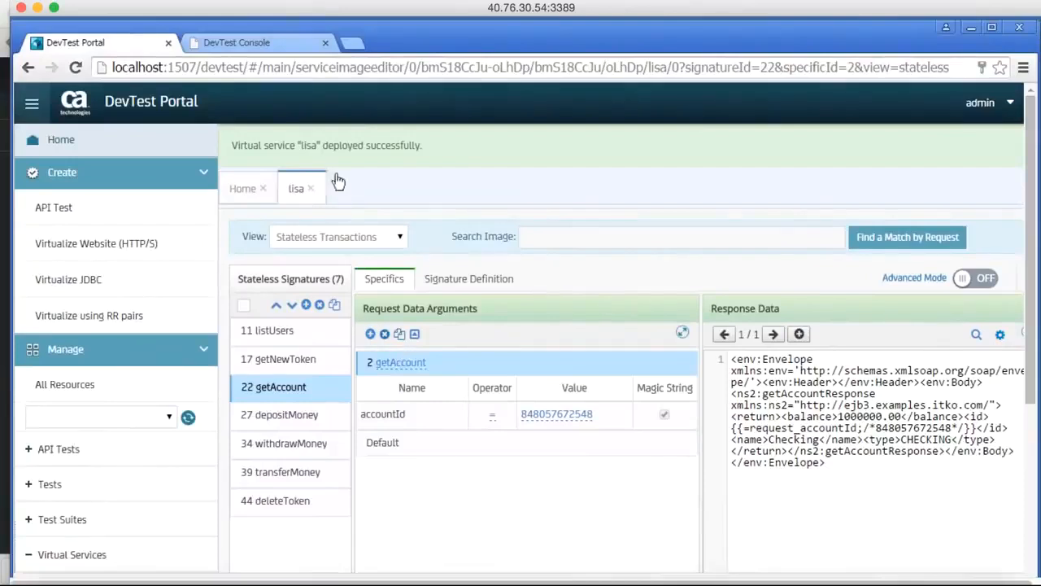
left_click(225, 44)
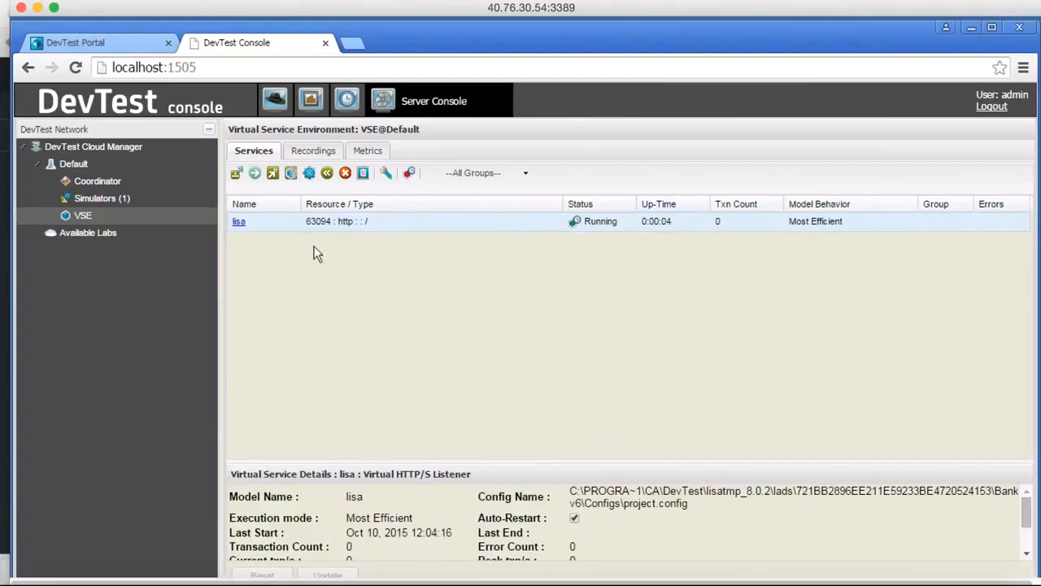
scroll(382, 456, "down", 5)
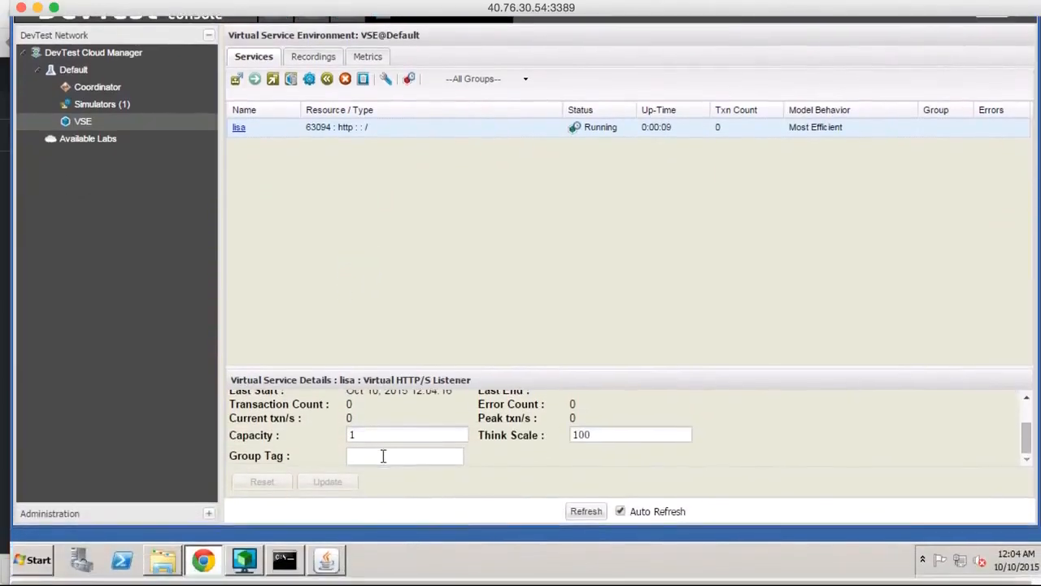
Switch to the LISAfinancial Kiosk and accept its configuration with host localhost and port 63094.
left_click(325, 560)
scroll(394, 434, "up", 3)
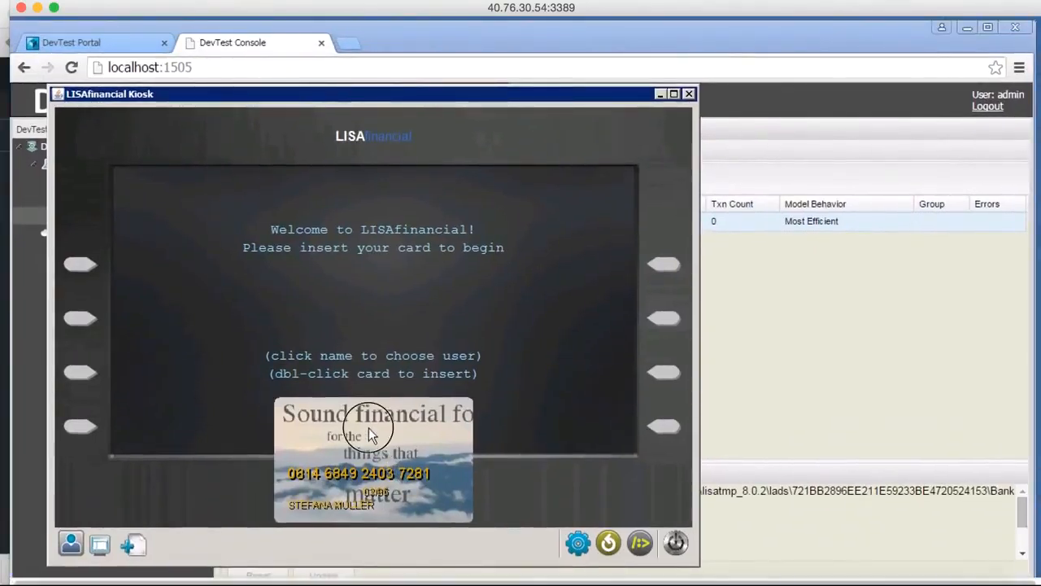
left_click(577, 545)
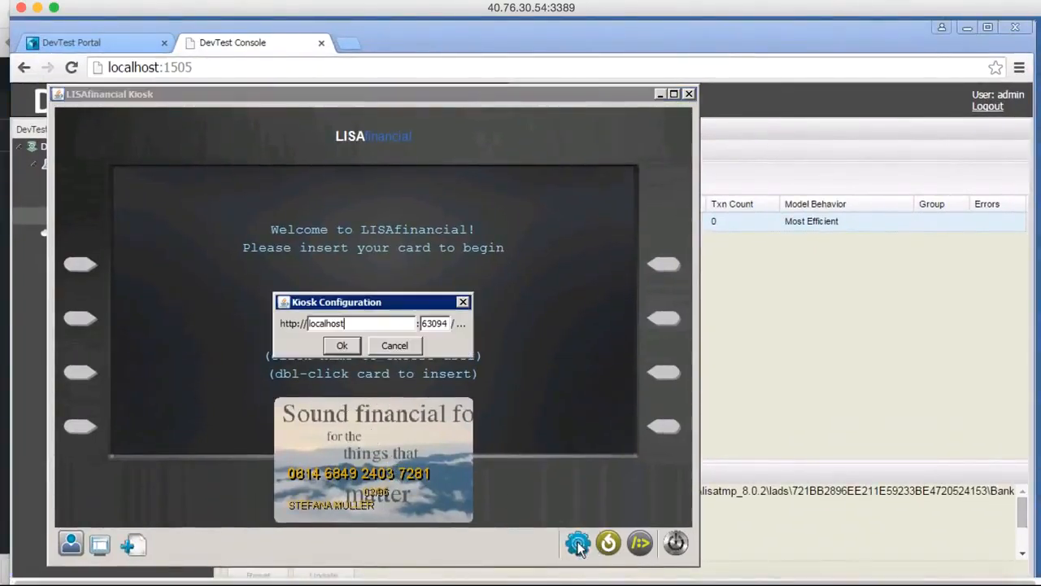
left_click(342, 345)
Insert the displayed bank card into the kiosk and log in with the card's PIN.
double_click(343, 505)
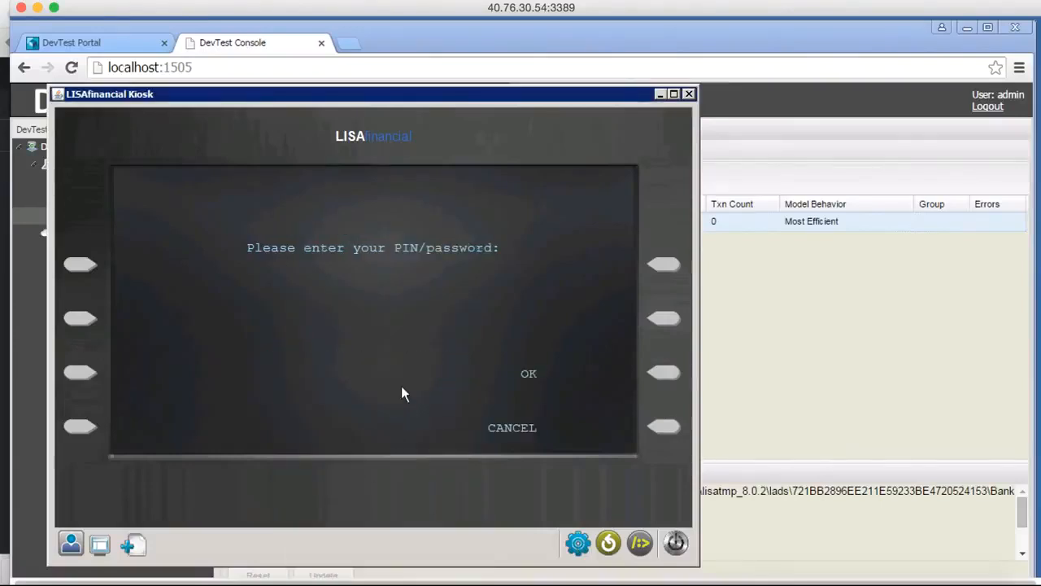
type("1234")
left_click(662, 374)
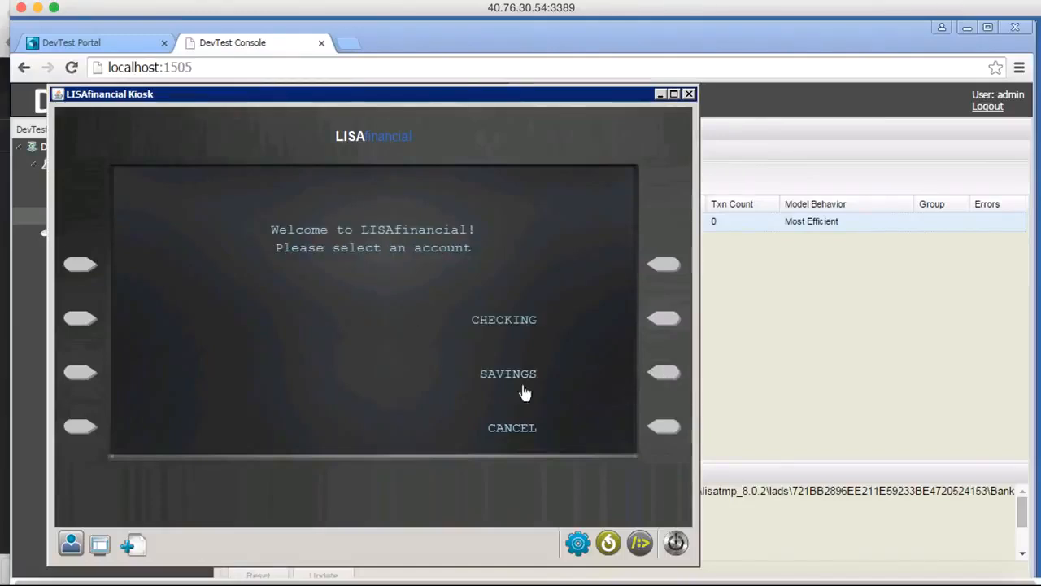
Deposit $20.00 into the checking account and end the kiosk session.
left_click(666, 321)
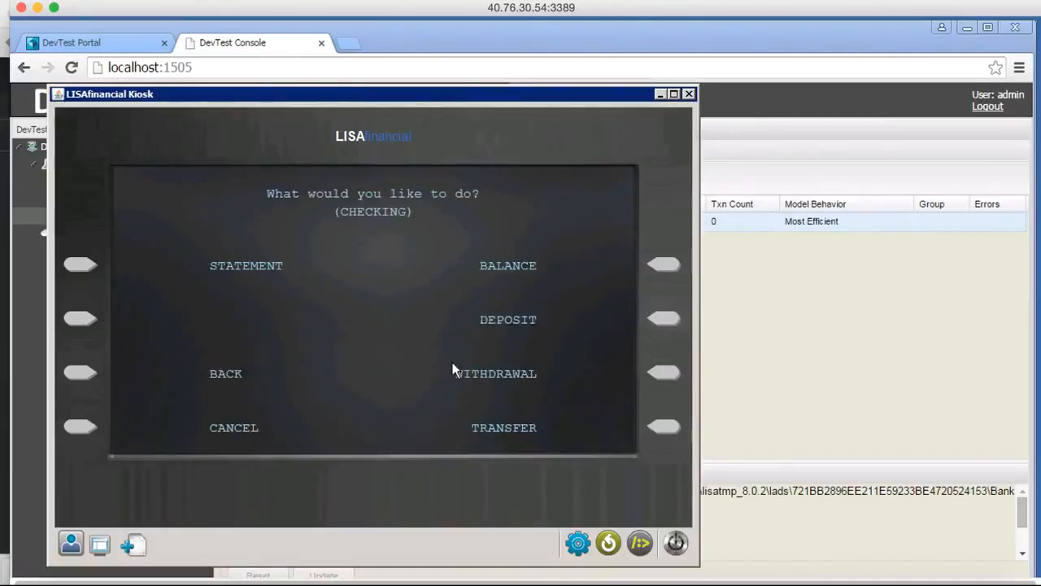
left_click(672, 320)
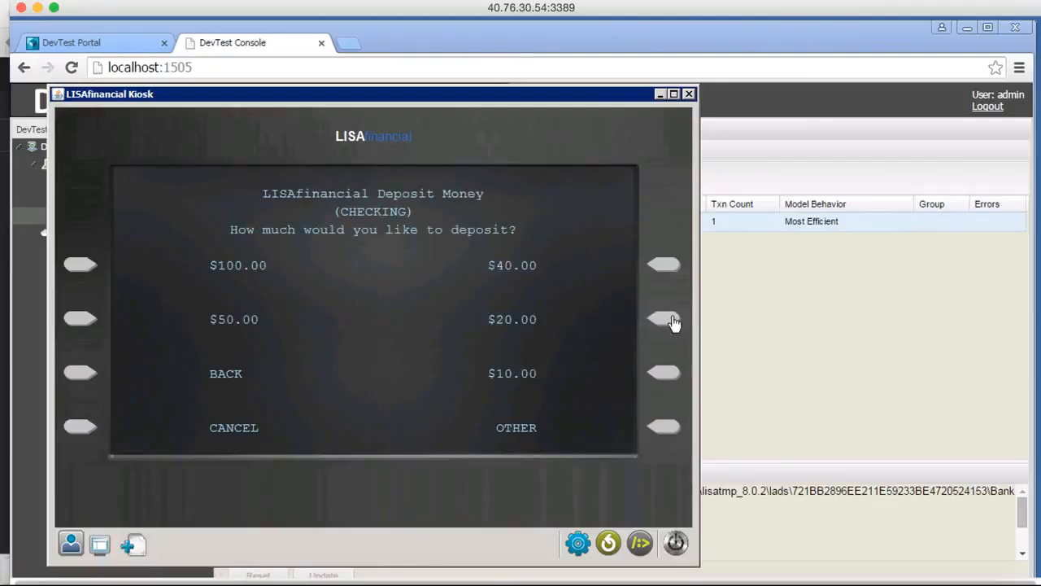
left_click(664, 320)
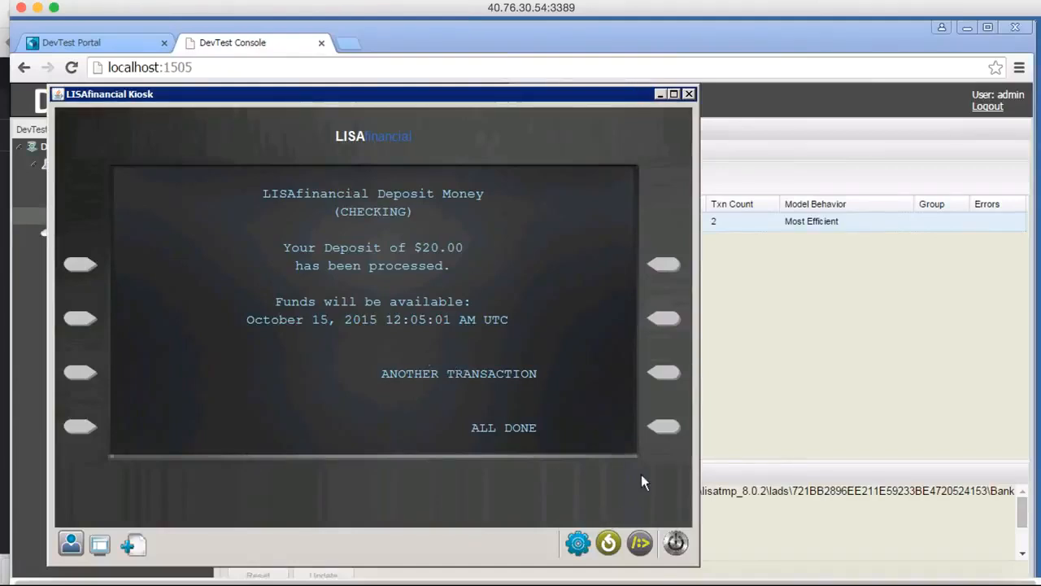
left_click(667, 428)
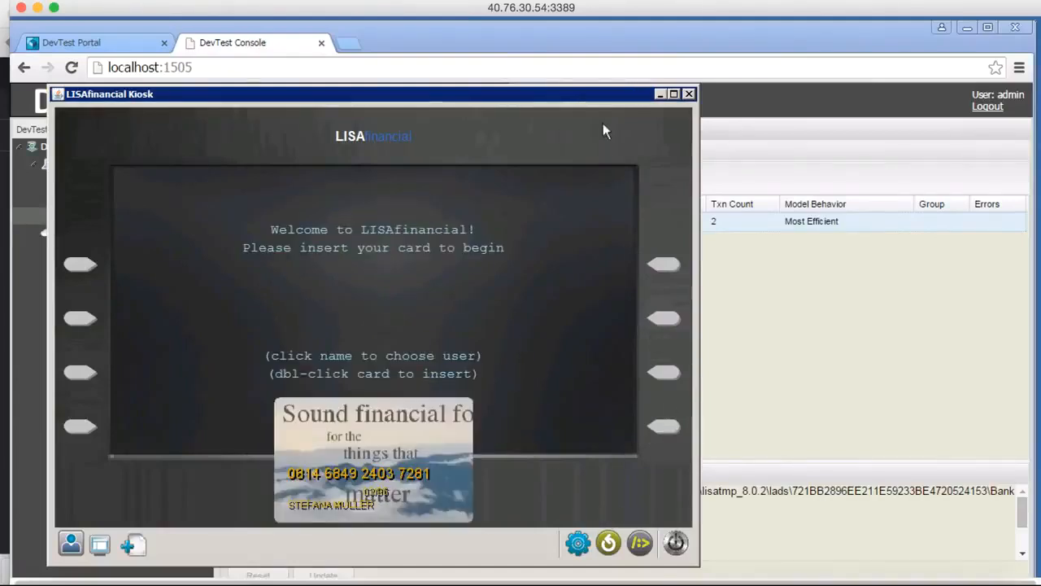